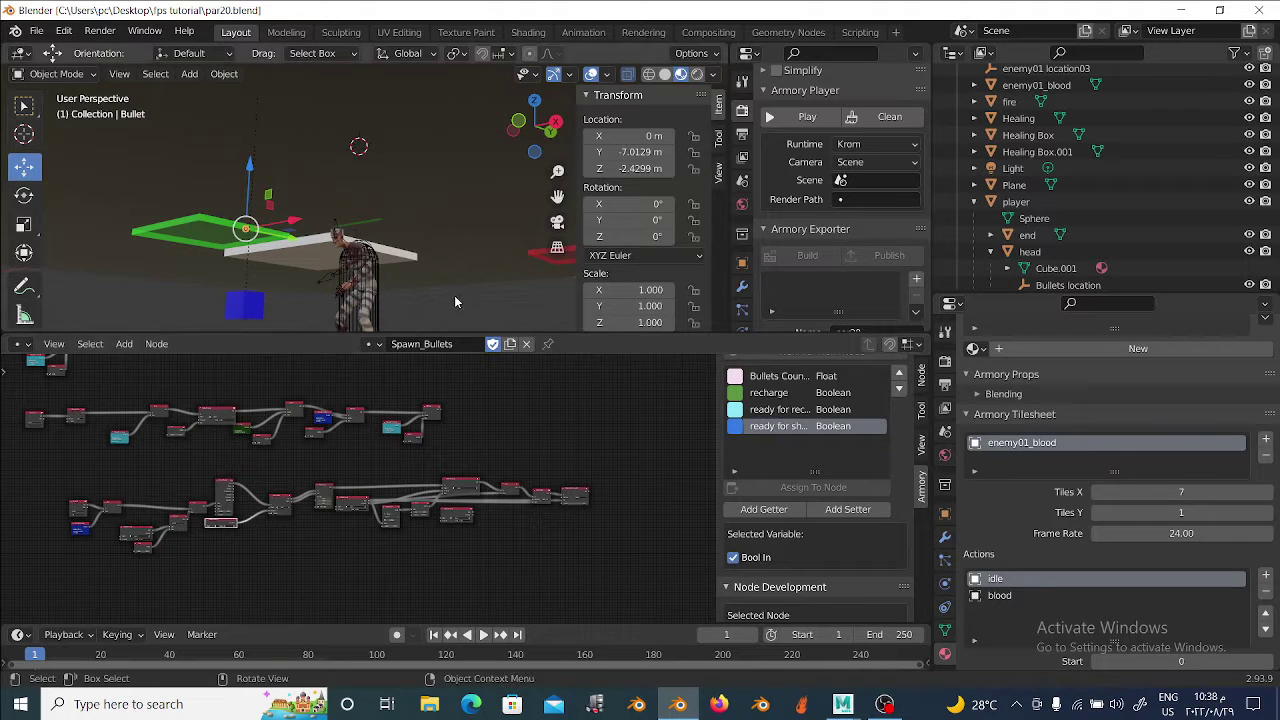
Orbit the 3D scene, widen its area and pan the node editor to show more of the graph.
middle_click_drag(429, 210, 427, 251)
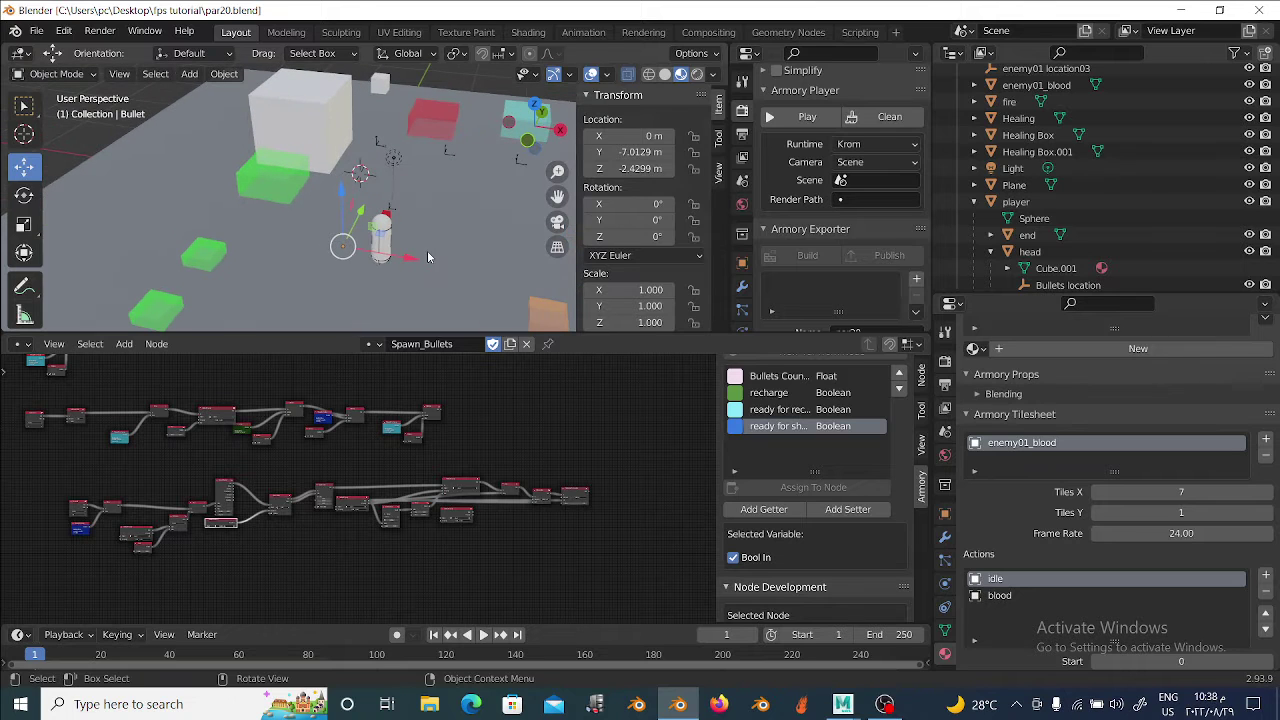
left_click_drag(577, 267, 620, 267)
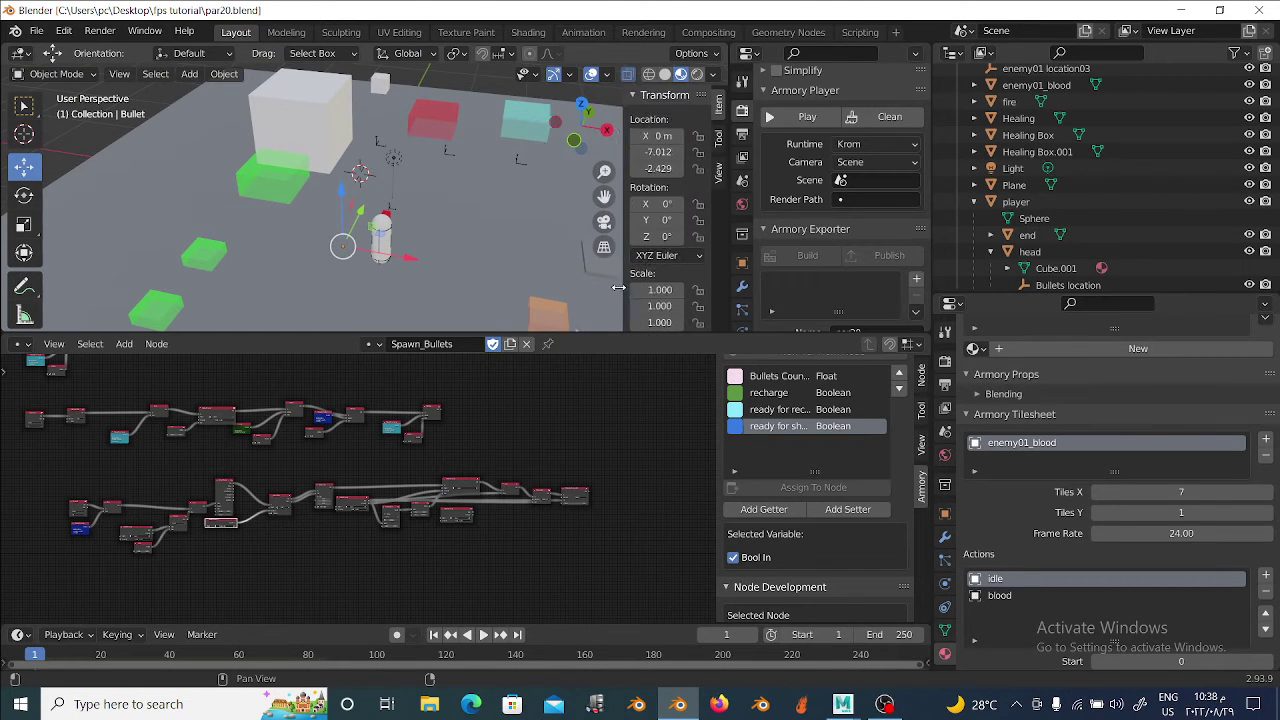
mouse_move(590, 412)
middle_mouse_down()
mouse_move(479, 430)
mouse_move(548, 571)
middle_mouse_up()
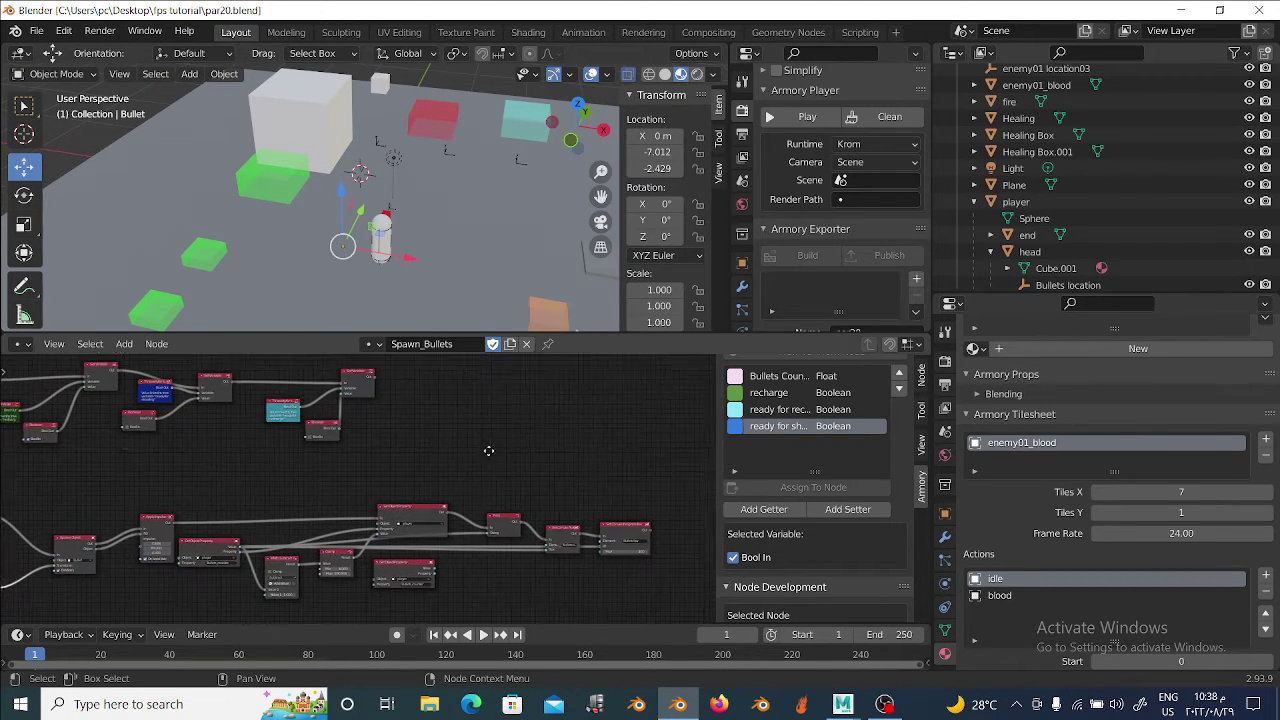
Switch the node editor to the Enemy_Health tree and move its Remove RB node right.
left_click(370, 344)
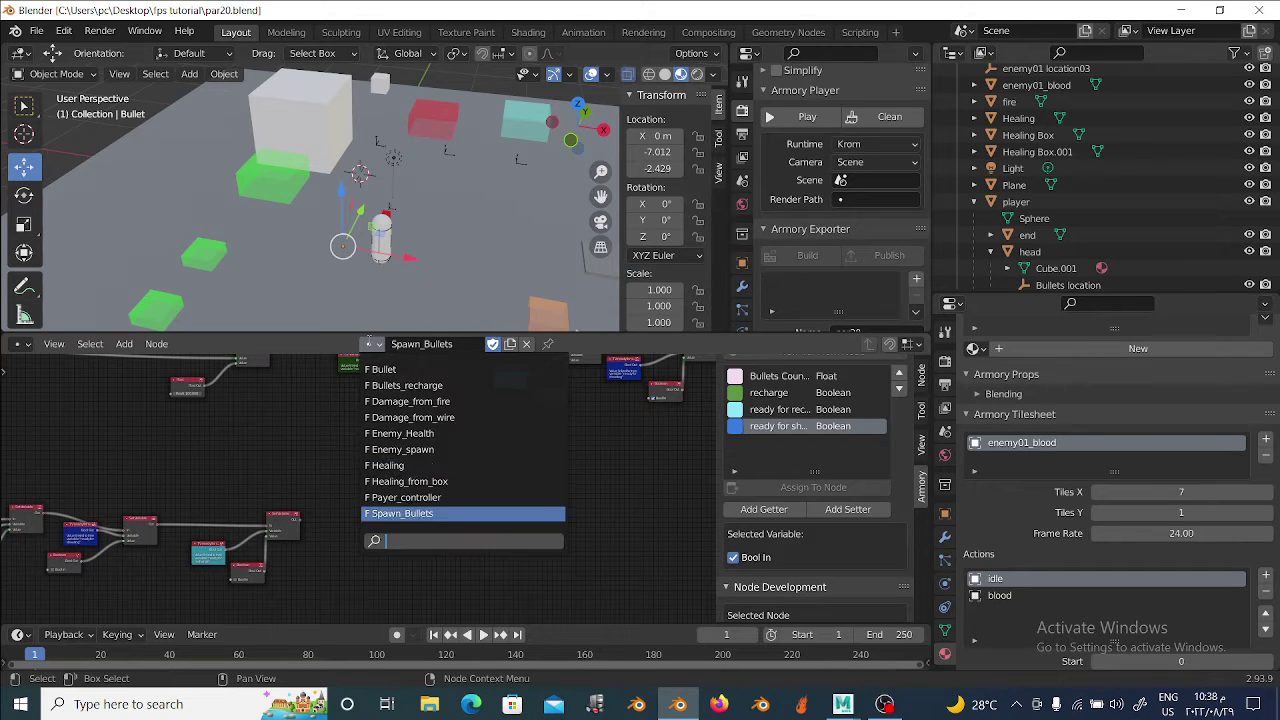
left_click(400, 433)
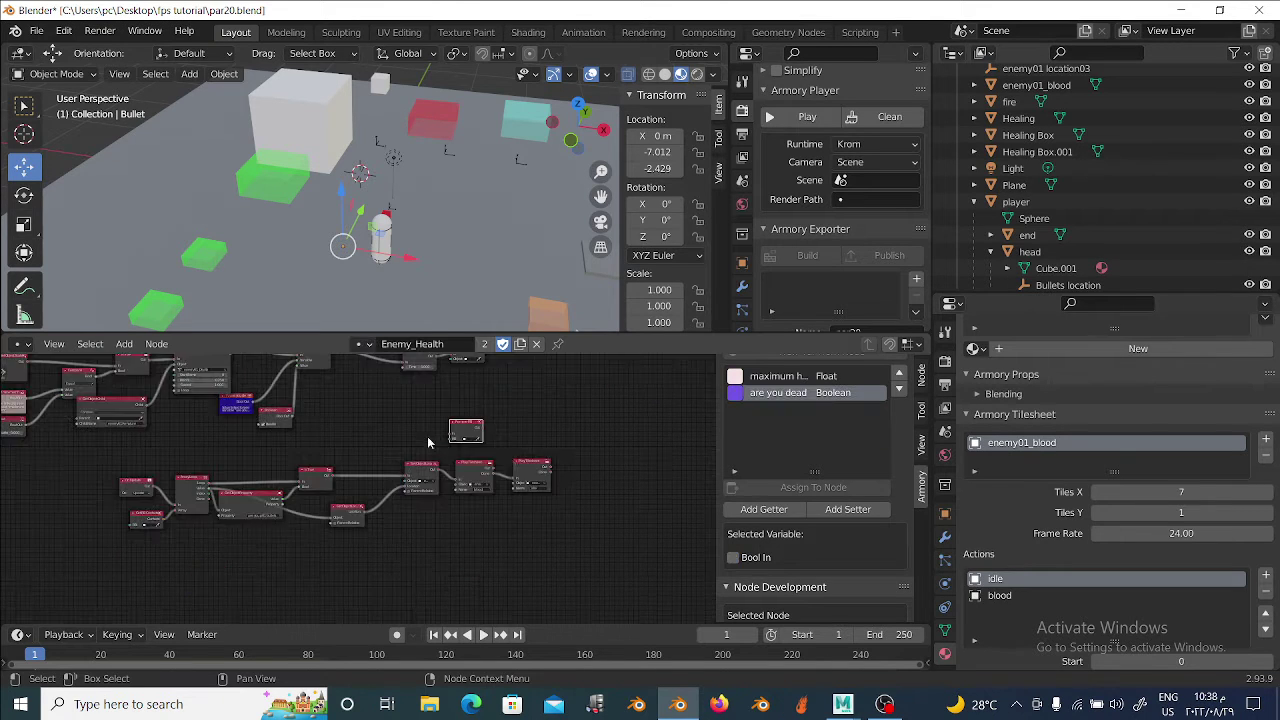
scroll(434, 450, "up", 2)
scroll(432, 462, "up", 2)
mouse_move(338, 459)
left_mouse_down()
mouse_move(405, 440)
mouse_move(467, 468)
mouse_move(316, 504)
left_mouse_up()
scroll(410, 458, "down", 2)
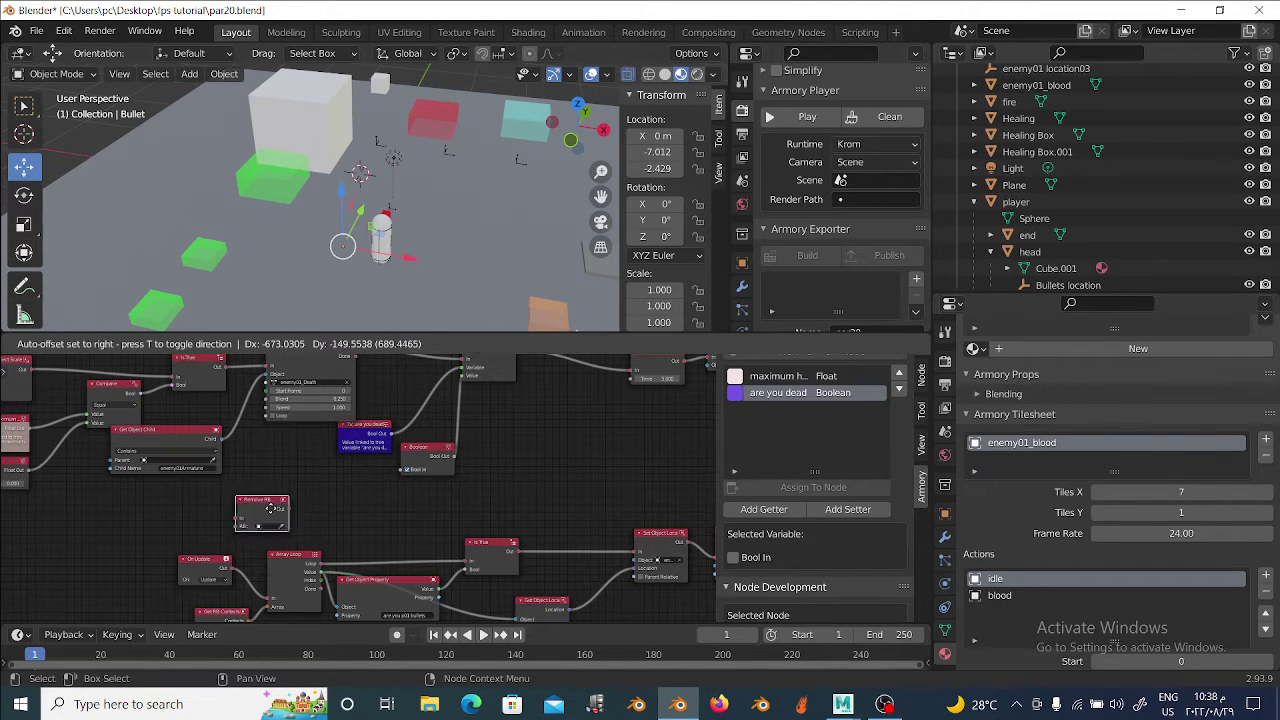
Pan and zoom around the Enemy_Health graph to bring the whole tree into view.
middle_click_drag(224, 482, 514, 488)
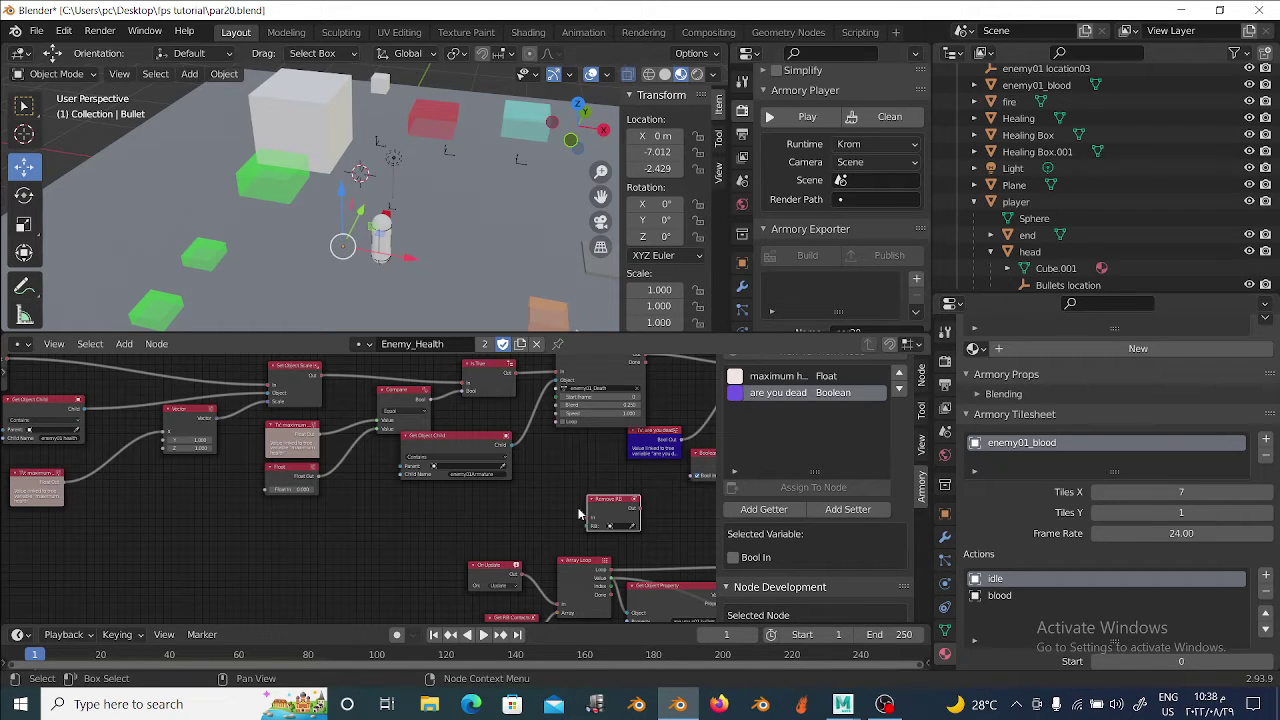
mouse_move(210, 504)
middle_mouse_down()
mouse_move(419, 543)
mouse_move(343, 523)
middle_mouse_up()
scroll(638, 550, "up", 2)
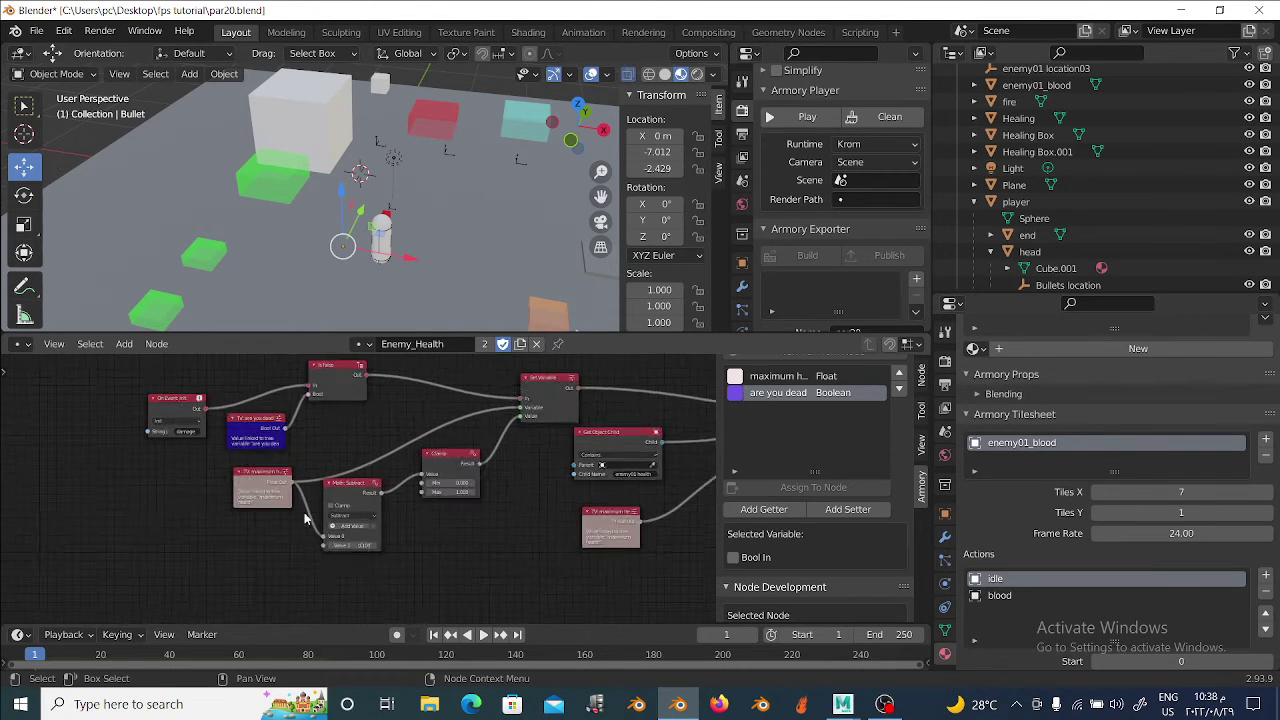
scroll(343, 522, "down", 3)
mouse_move(520, 557)
middle_mouse_down()
mouse_move(351, 500)
mouse_move(240, 600)
middle_mouse_up()
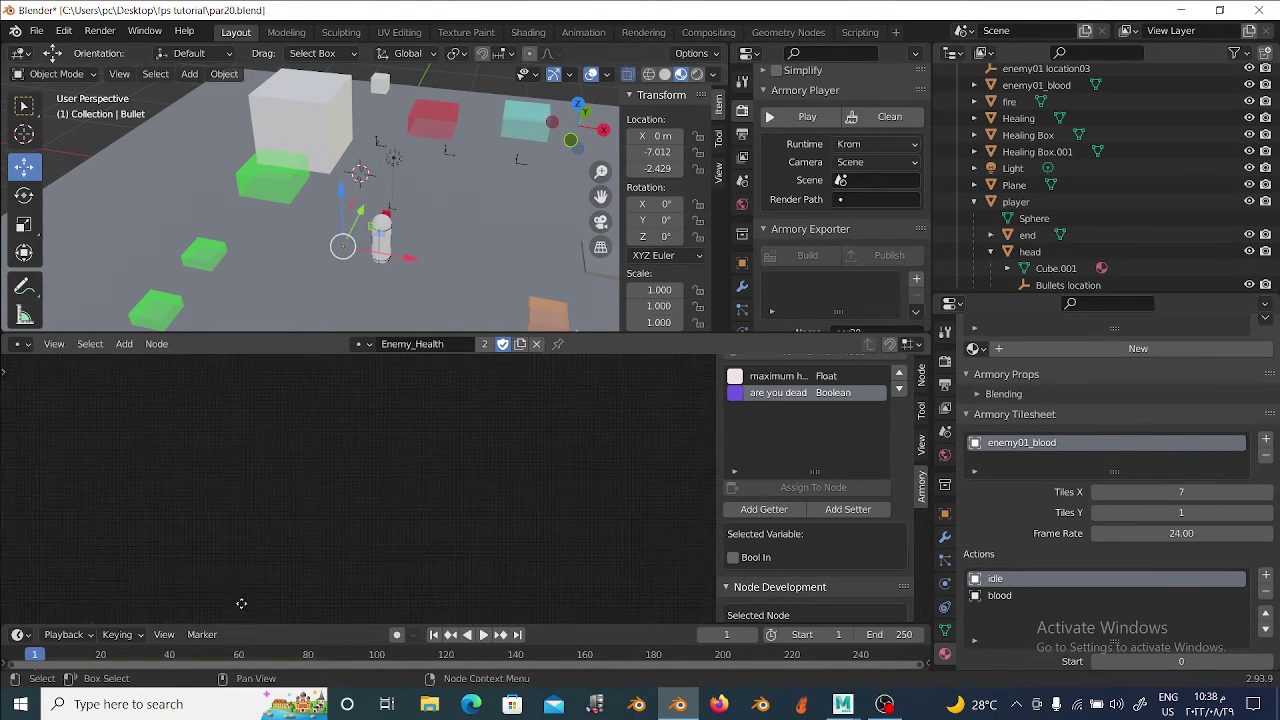
scroll(294, 402, "down", 2)
mouse_move(294, 402)
middle_mouse_down()
mouse_move(443, 409)
mouse_move(371, 434)
mouse_move(420, 560)
mouse_move(379, 522)
mouse_move(517, 454)
middle_mouse_up()
scroll(331, 523, "up", 2)
Place the Remove RB node in free space below the On Update chain, undoing one misplaced move.
scroll(331, 523, "up", 2)
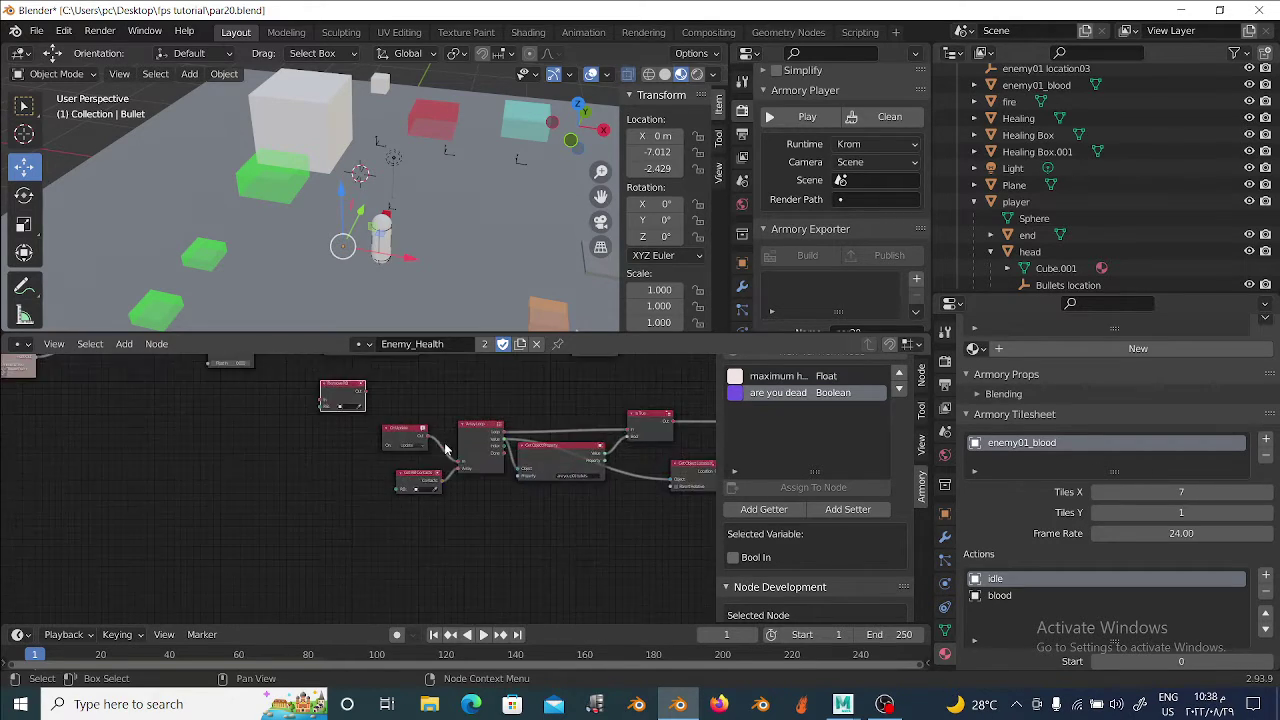
middle_click_drag(331, 523, 315, 539)
scroll(315, 539, "up", 1)
scroll(165, 540, "up", 1)
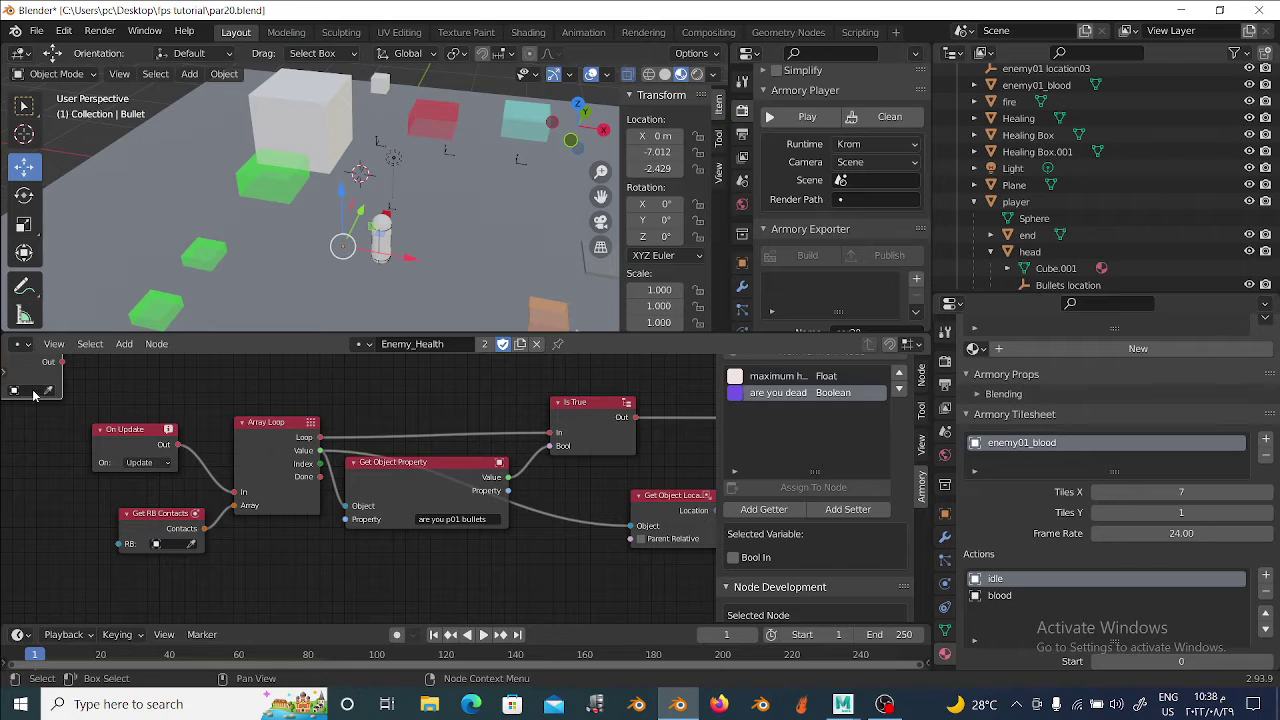
mouse_move(34, 381)
left_mouse_down()
mouse_move(292, 585)
mouse_move(397, 624)
left_mouse_up()
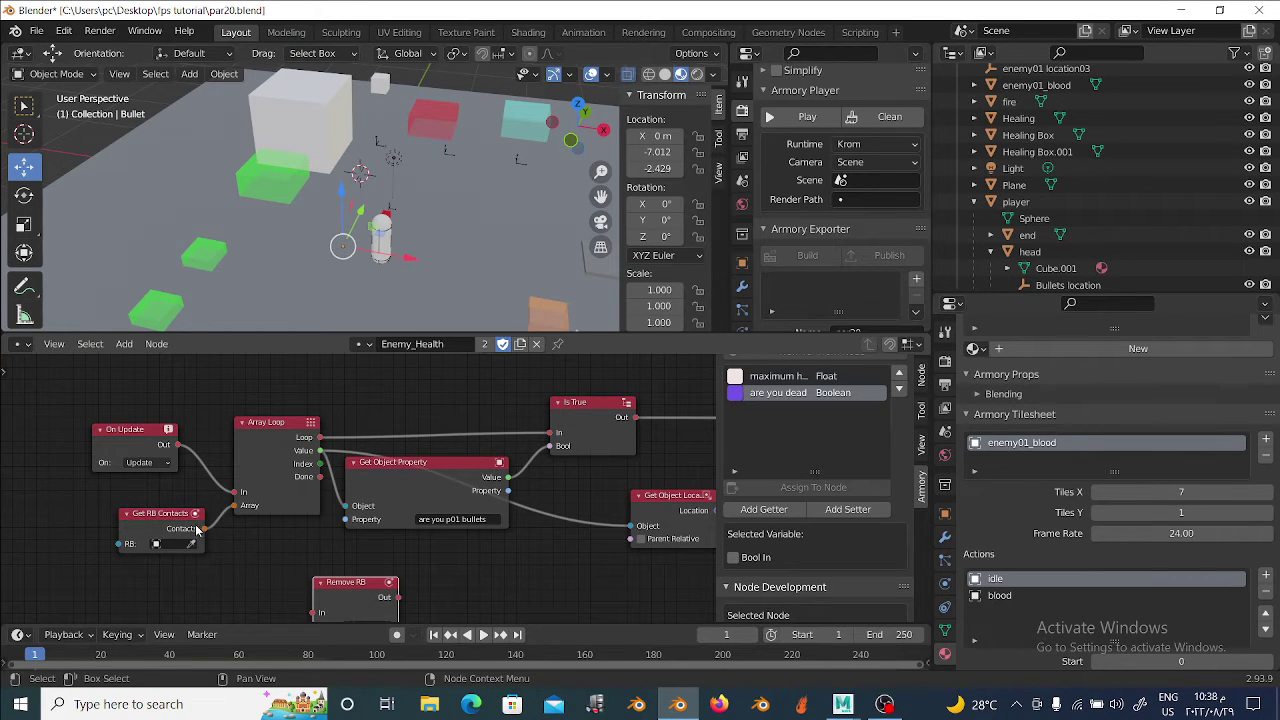
scroll(370, 530, "down", 3)
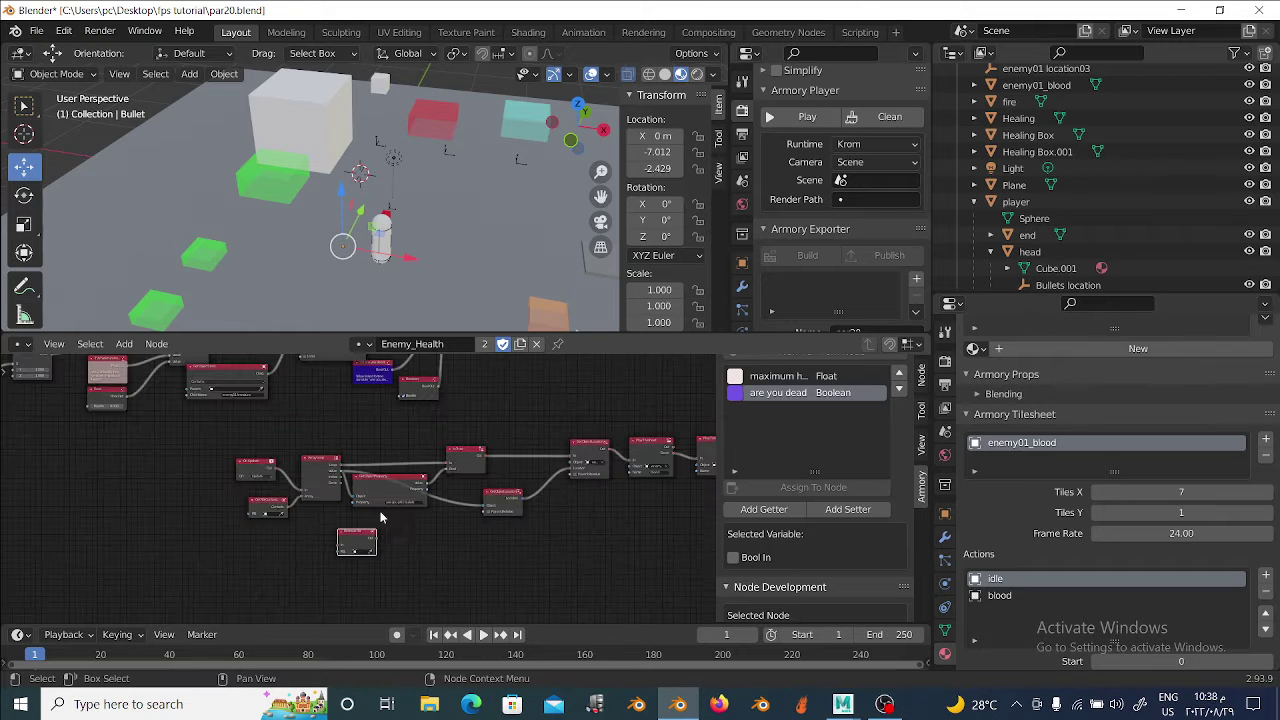
left_click_drag(372, 540, 551, 401)
key("ctrl+z")
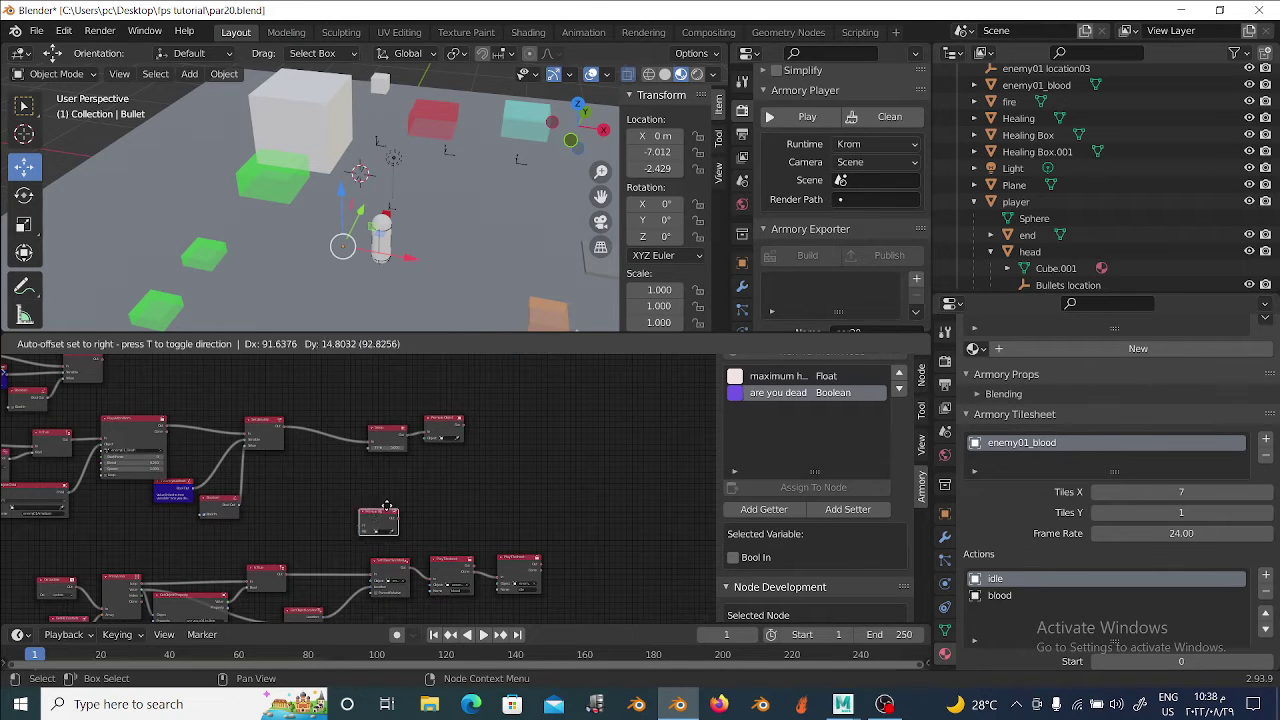
mouse_move(362, 535)
left_mouse_down()
mouse_move(460, 488)
mouse_move(322, 494)
left_mouse_up()
scroll(472, 485, "up", 2)
scroll(363, 437, "up", 1)
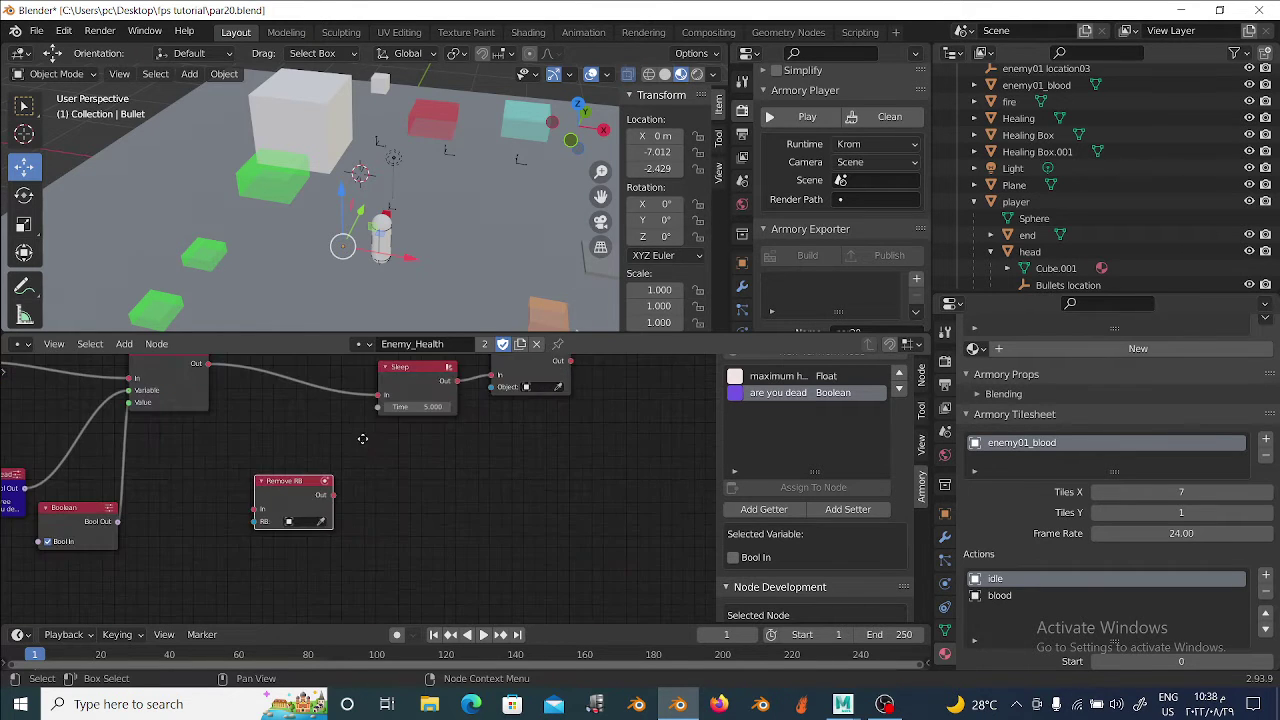
scroll(400, 508, "up", 1)
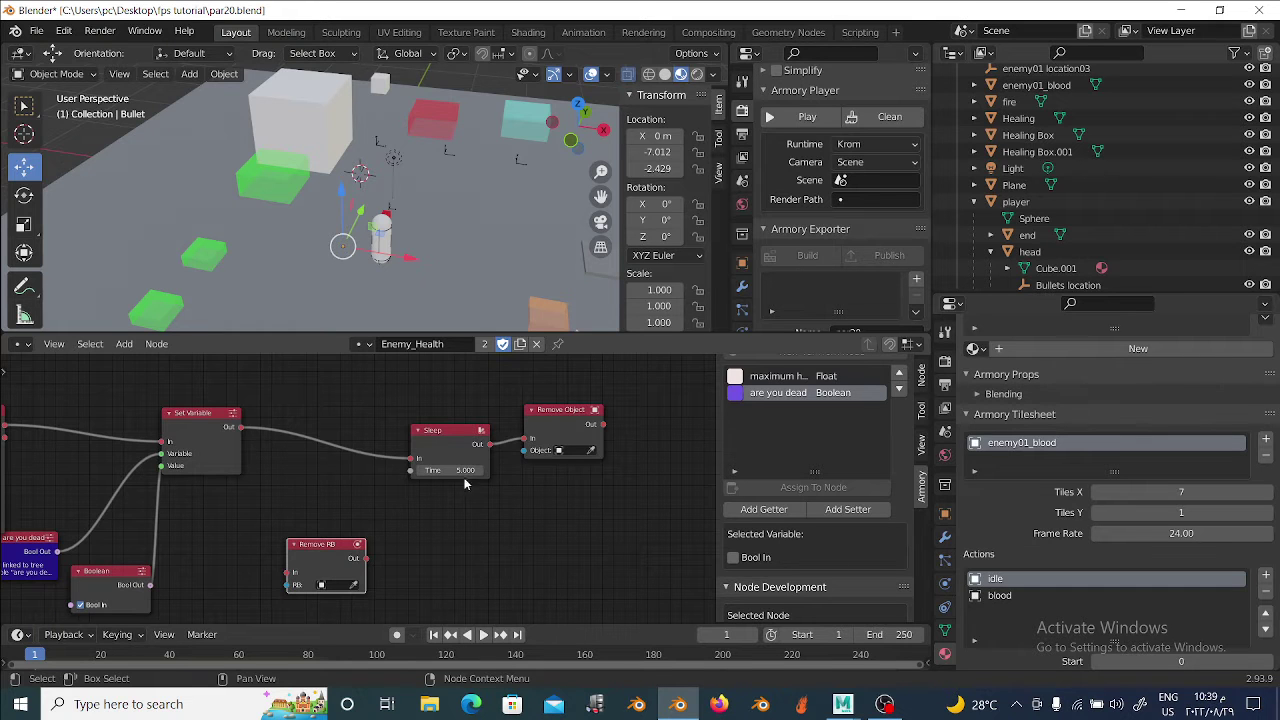
Resize the node editor and 3D view, then orbit the scene to a low side angle.
left_click_drag(612, 337, 612, 247)
scroll(506, 450, "down", 2)
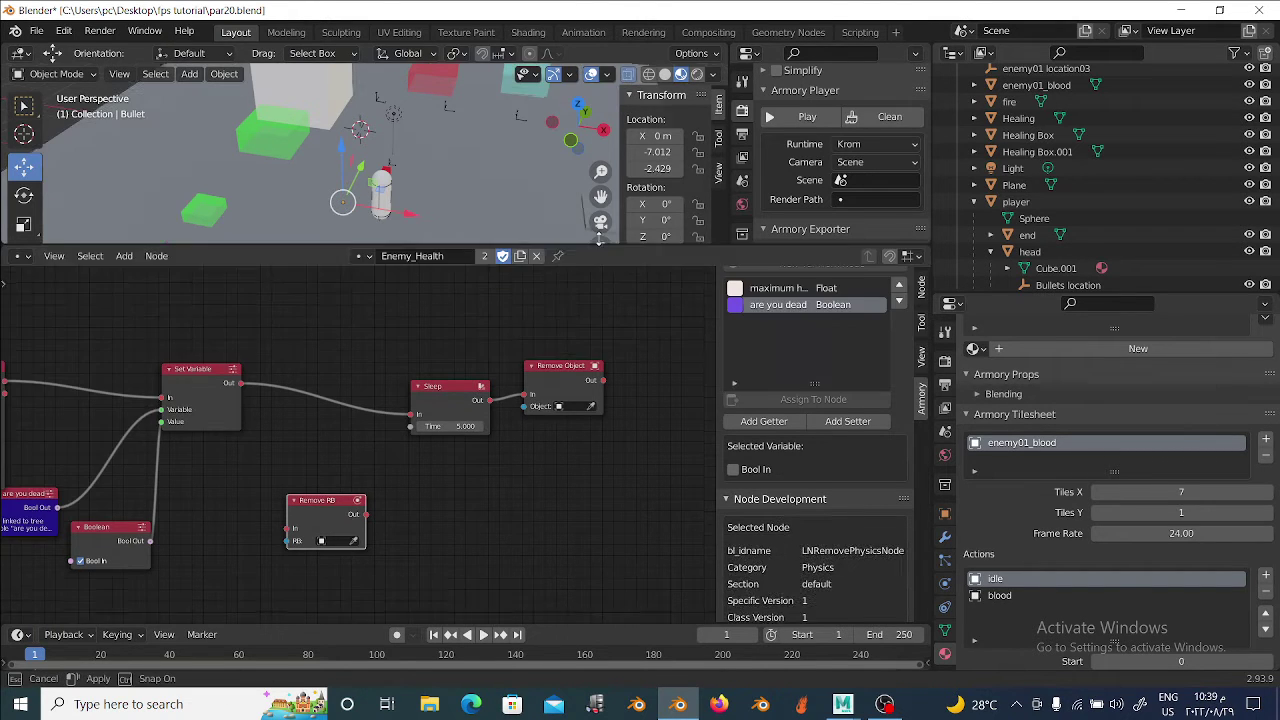
scroll(506, 462, "down", 2)
scroll(501, 509, "down", 2)
scroll(501, 509, "down", 2, "shift")
scroll(545, 405, "up", 3, "ctrl")
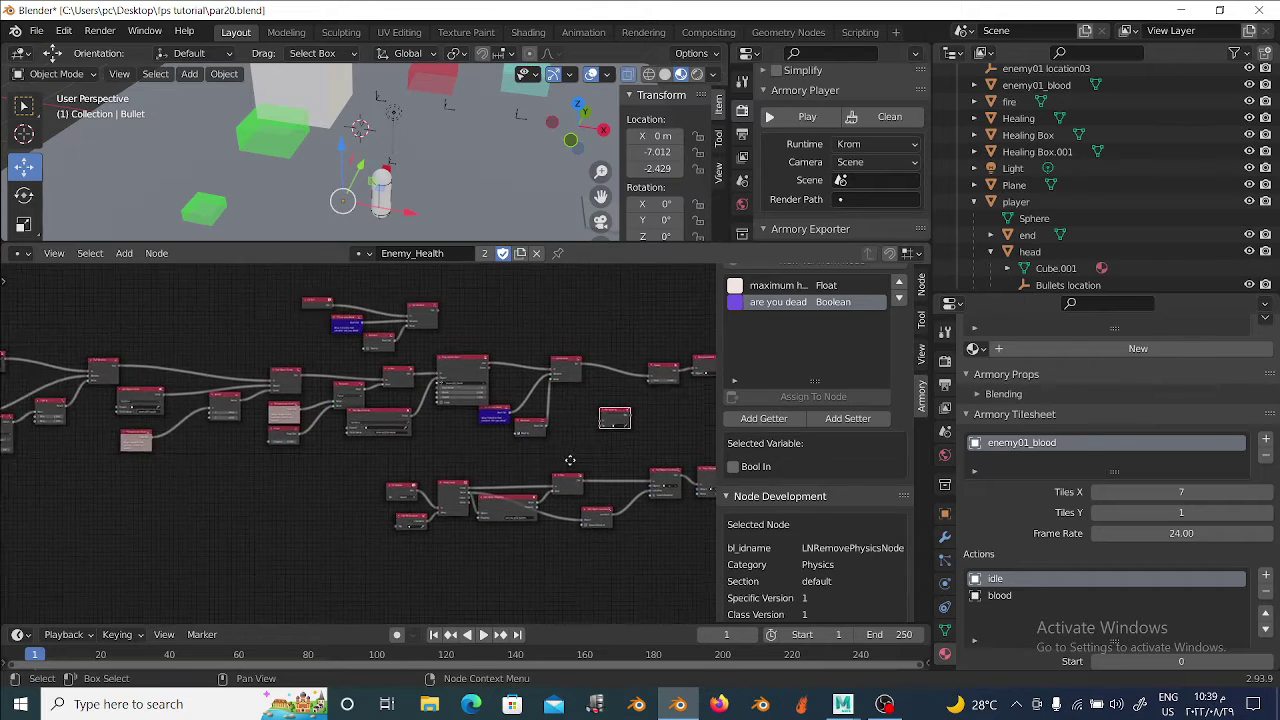
scroll(556, 459, "up", 3, "ctrl")
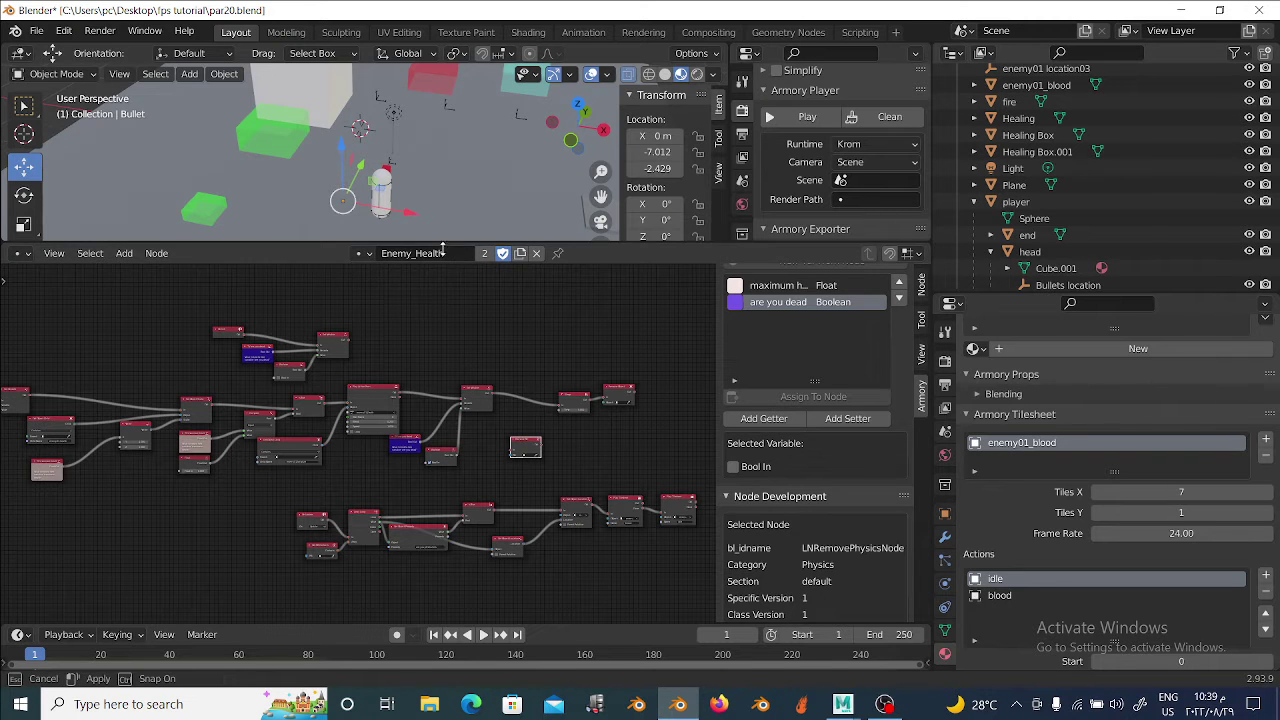
left_click_drag(447, 245, 447, 418)
mouse_move(440, 340)
middle_mouse_down()
mouse_move(436, 257)
mouse_move(408, 291)
middle_mouse_up()
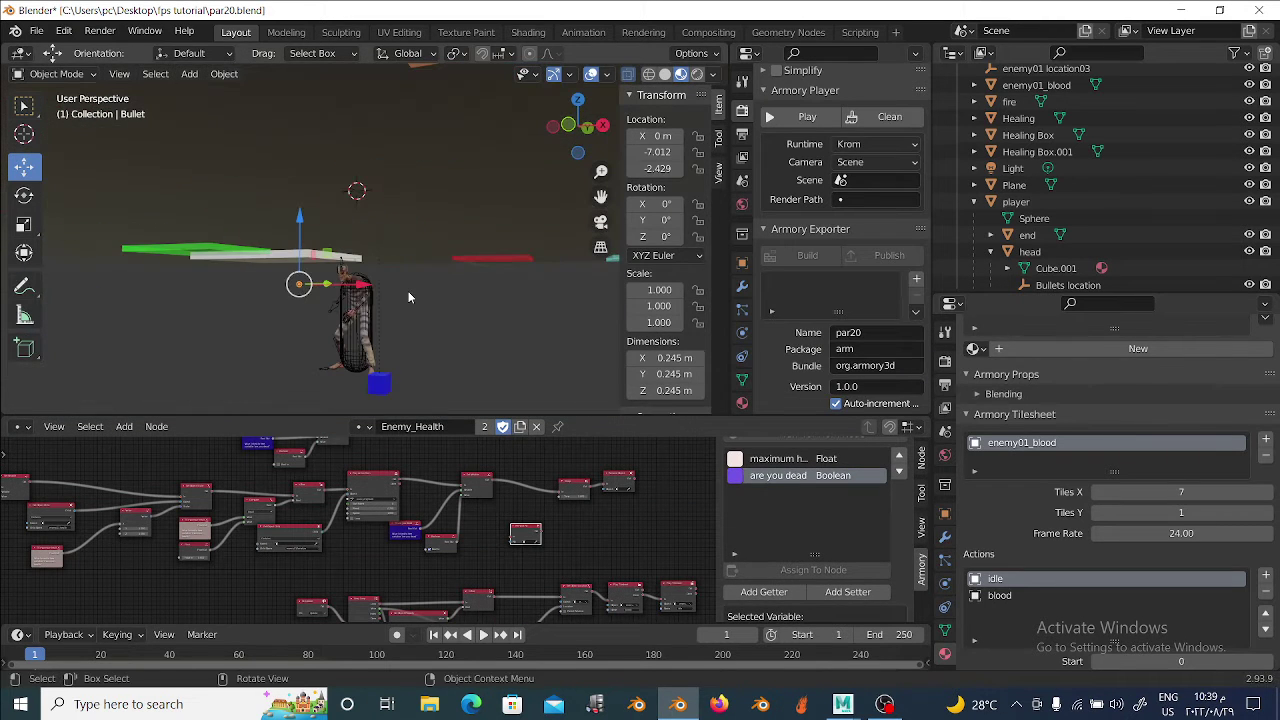
Duplicate the enemy and its health bar to the right, then delete the copied health bar.
scroll(418, 352, "up", 3)
scroll(418, 352, "up", 2)
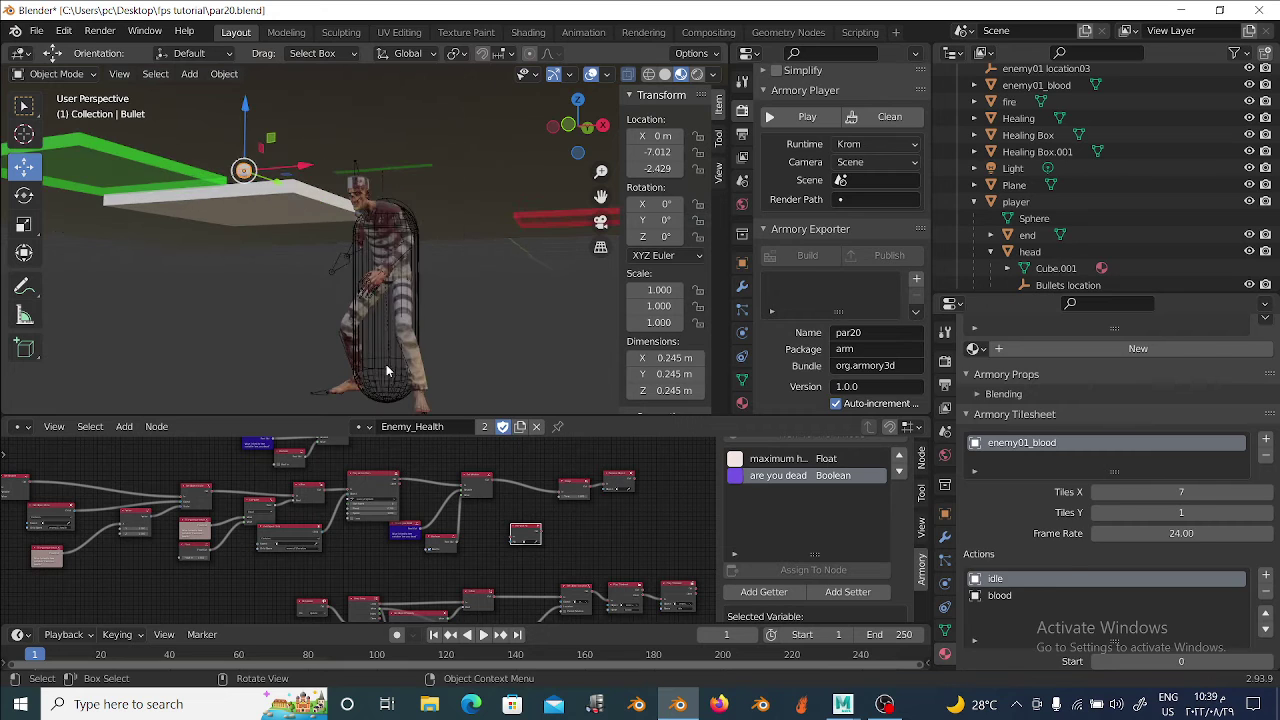
left_click(355, 355)
mouse_move(355, 355)
middle_mouse_down()
mouse_move(404, 322)
mouse_move(490, 340)
mouse_move(430, 280)
mouse_move(397, 190)
mouse_move(484, 304)
mouse_move(333, 305)
middle_mouse_up()
left_click(397, 186)
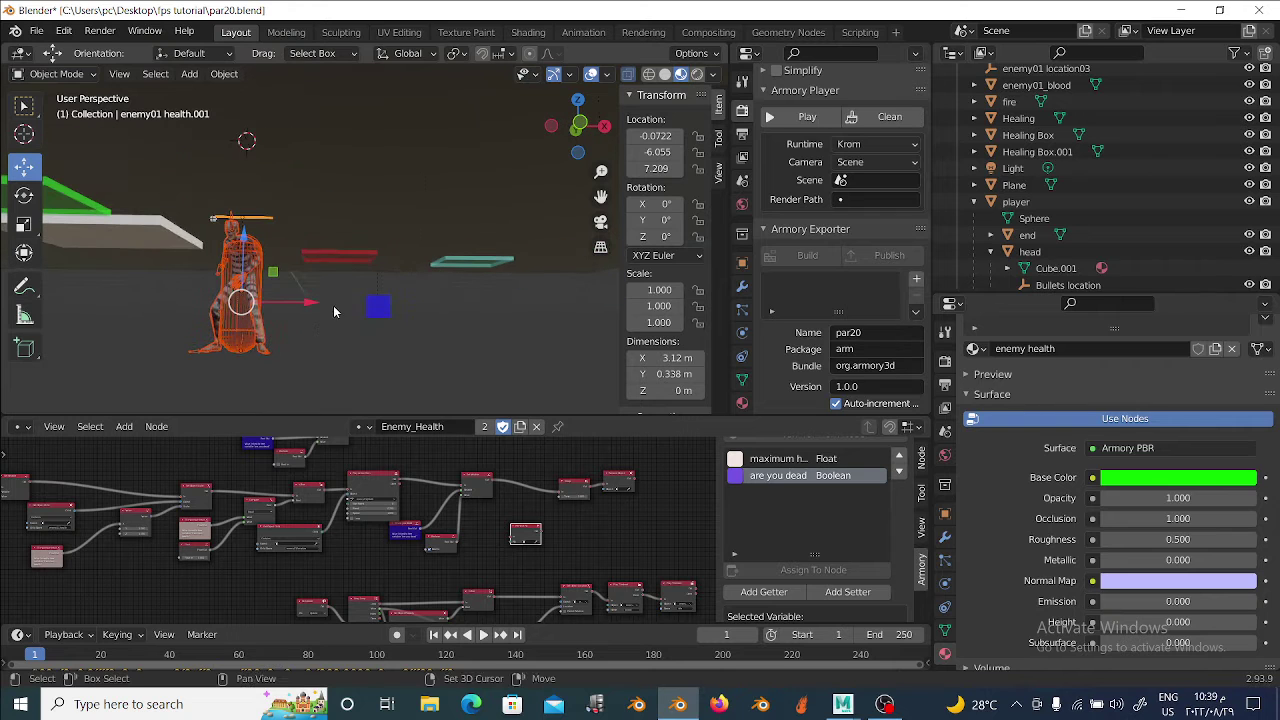
key("shift+d")
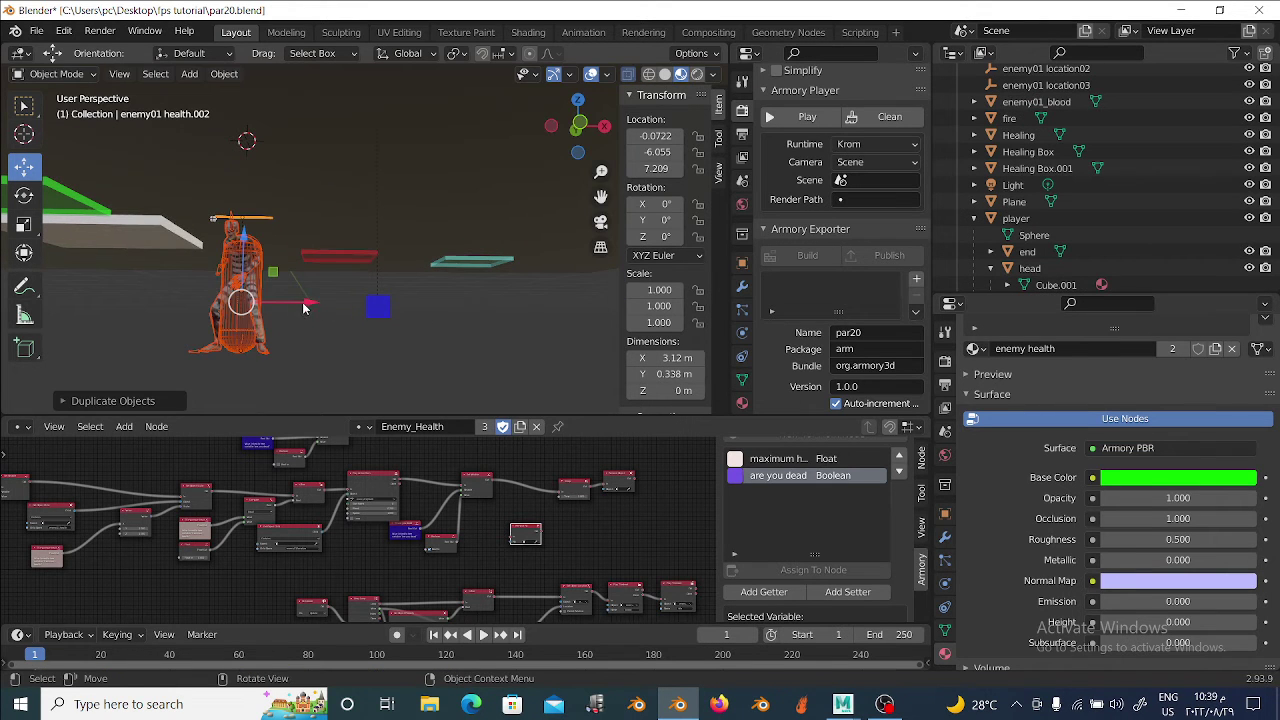
left_click(500, 304)
mouse_move(500, 304)
middle_mouse_down()
mouse_move(429, 331)
mouse_move(323, 289)
middle_mouse_up()
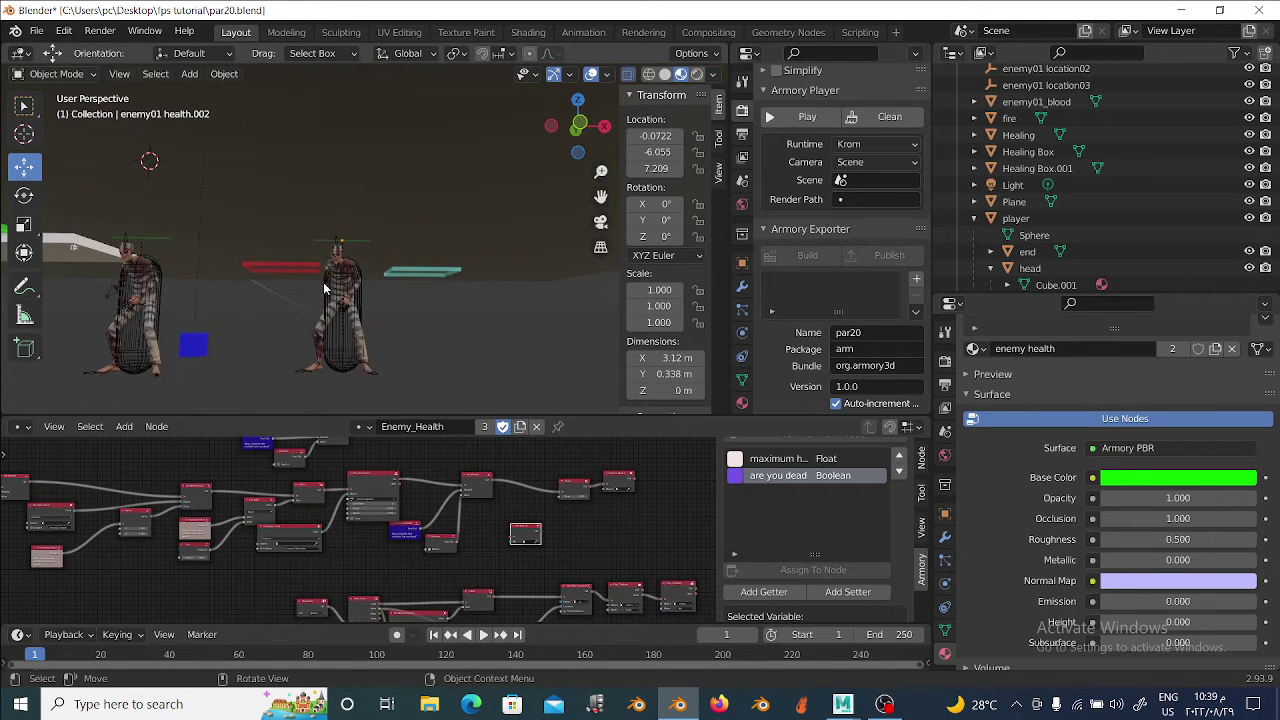
mouse_move(412, 236)
middle_mouse_down()
mouse_move(357, 246)
mouse_move(460, 334)
mouse_move(418, 349)
middle_mouse_up()
key("Delete")
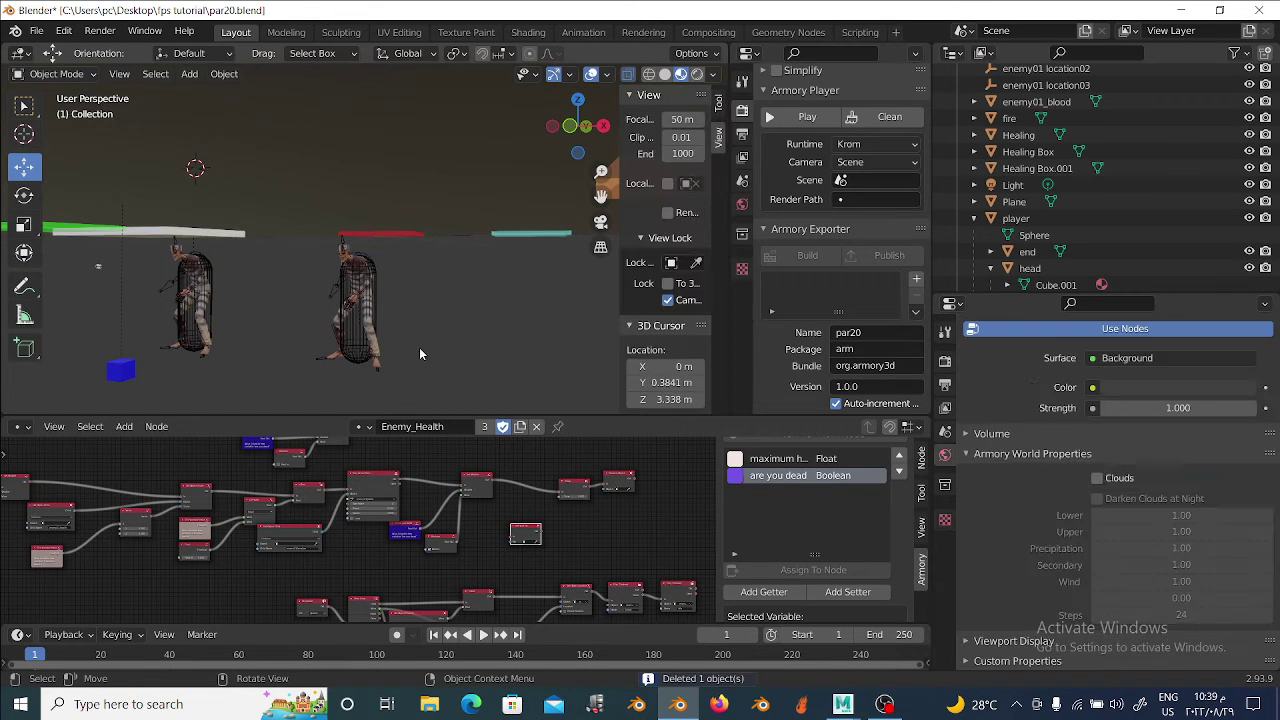
Disable Rigid Body physics on the copied enemy01.002 capsule and zoom in on it.
left_click(390, 302)
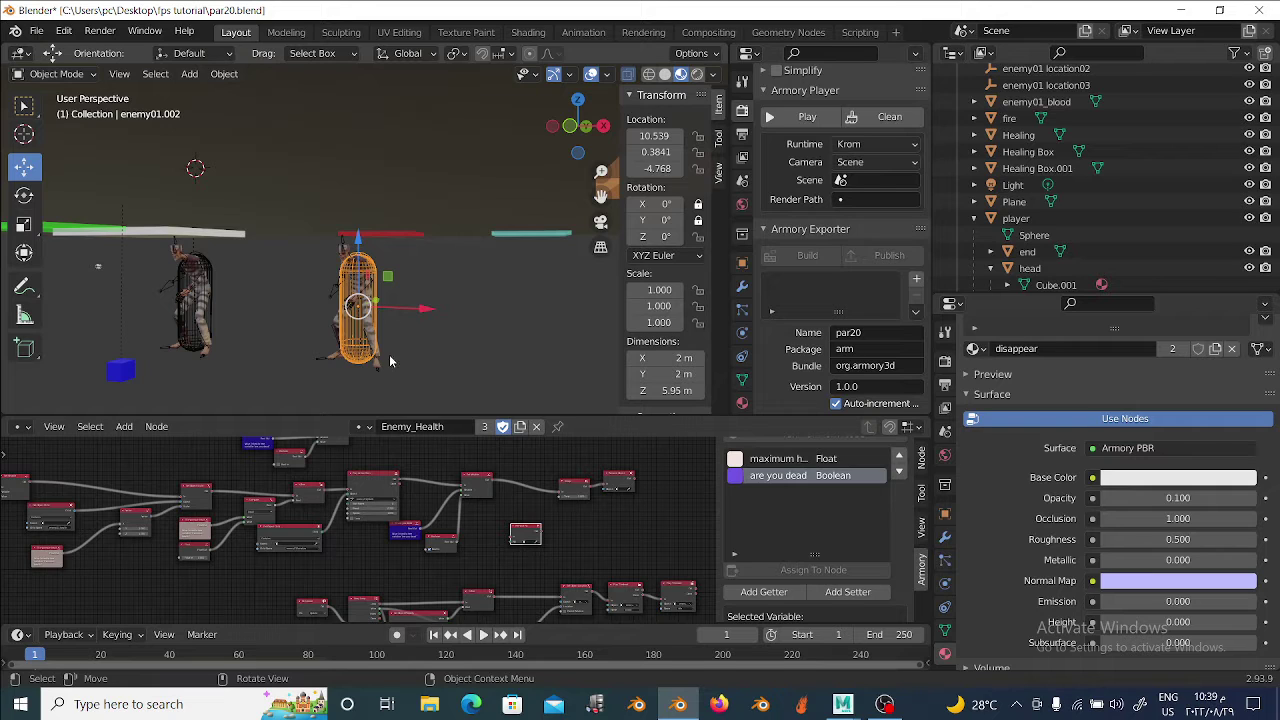
left_click(355, 360)
left_click(355, 350)
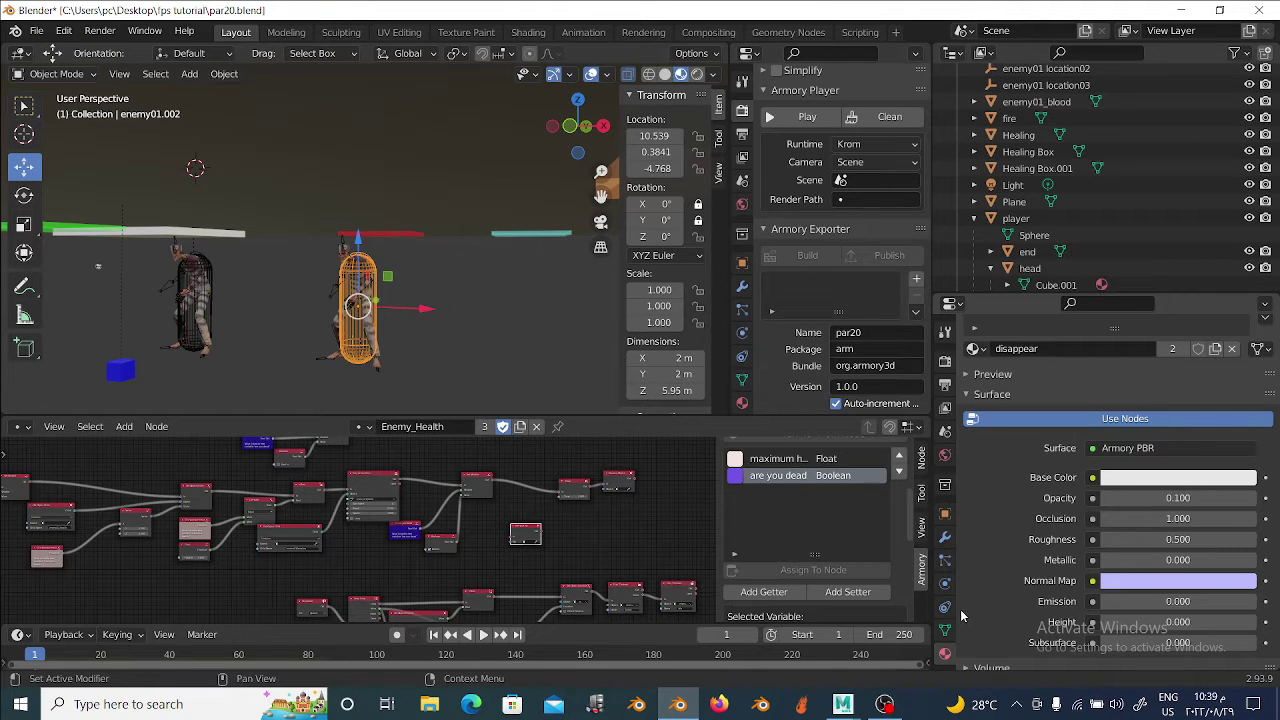
left_click(945, 560)
left_click(945, 584)
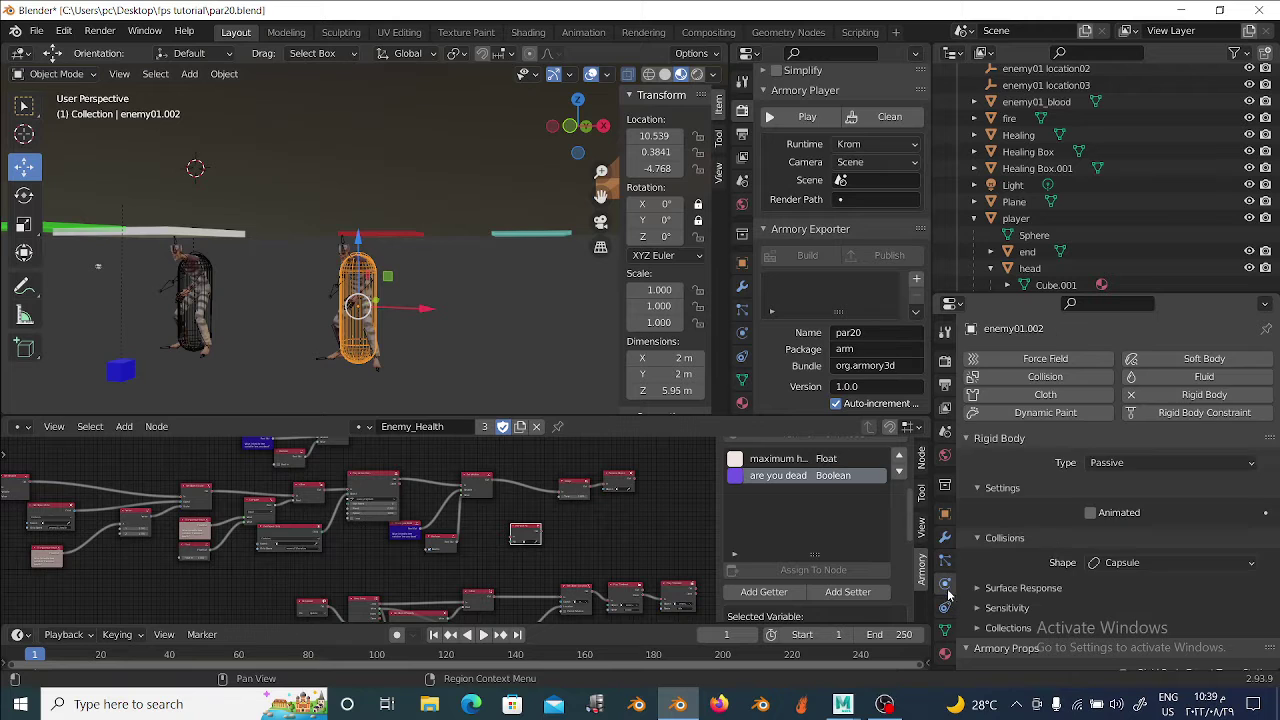
left_click(1204, 394)
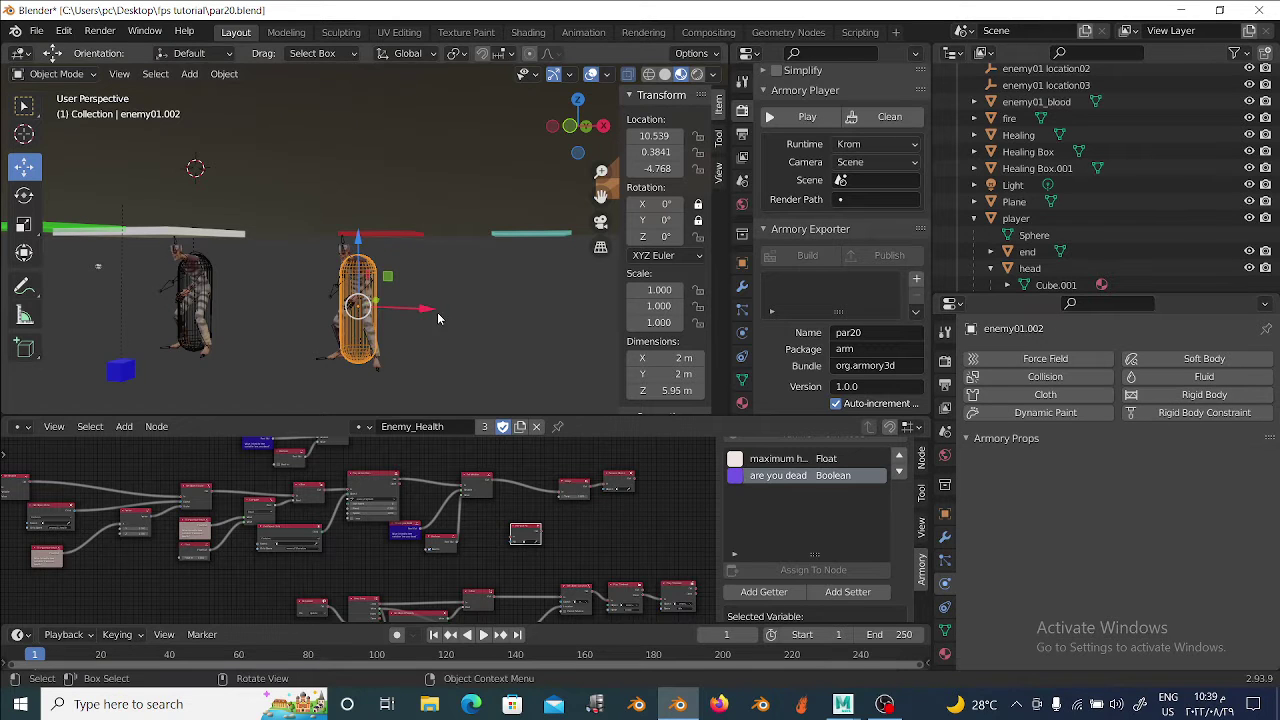
middle_click_drag(454, 324, 480, 342)
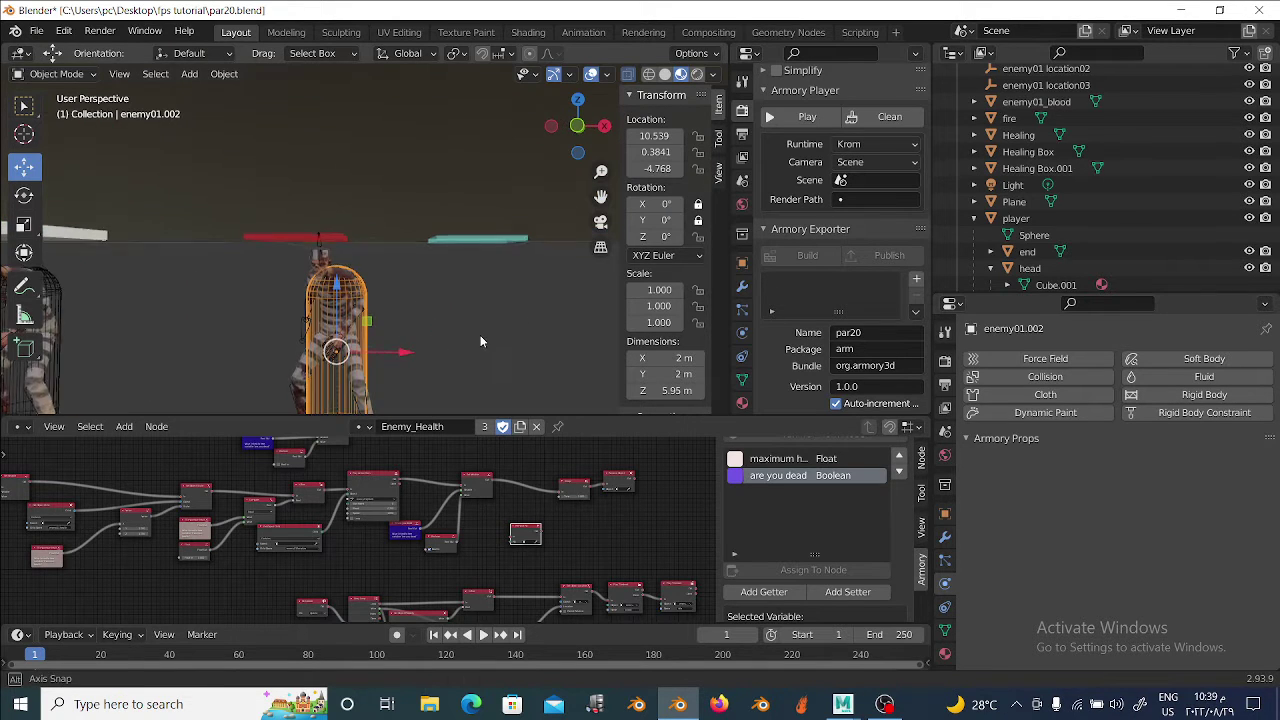
scroll(480, 335, "up", 3)
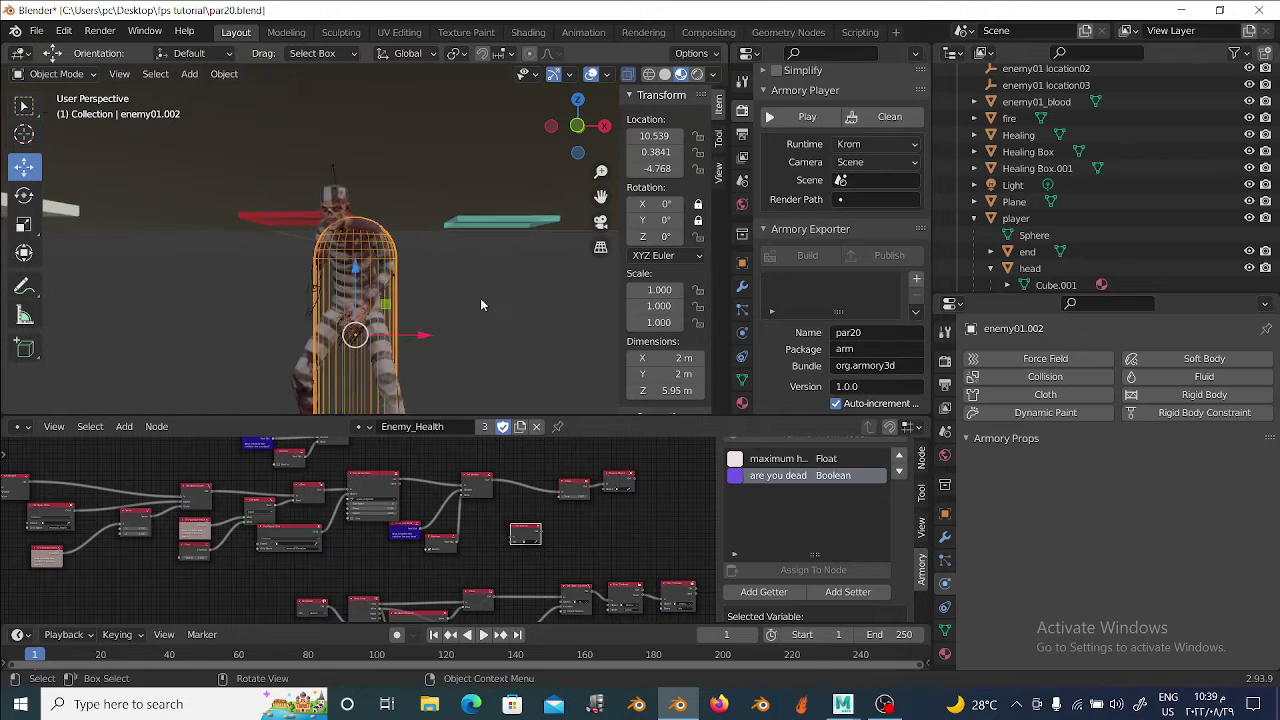
left_click(398, 387)
left_click(398, 387)
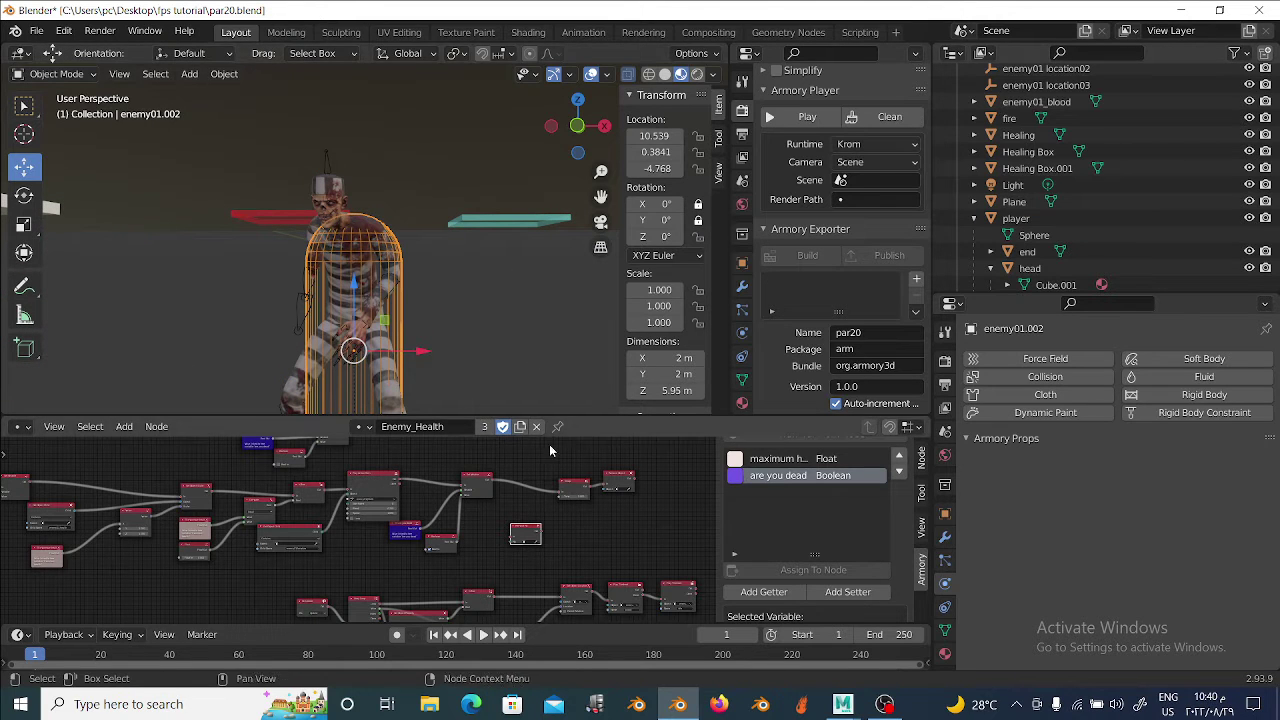
Delete the small unused stray node from the Enemy_Health graph.
scroll(505, 545, "up", 2)
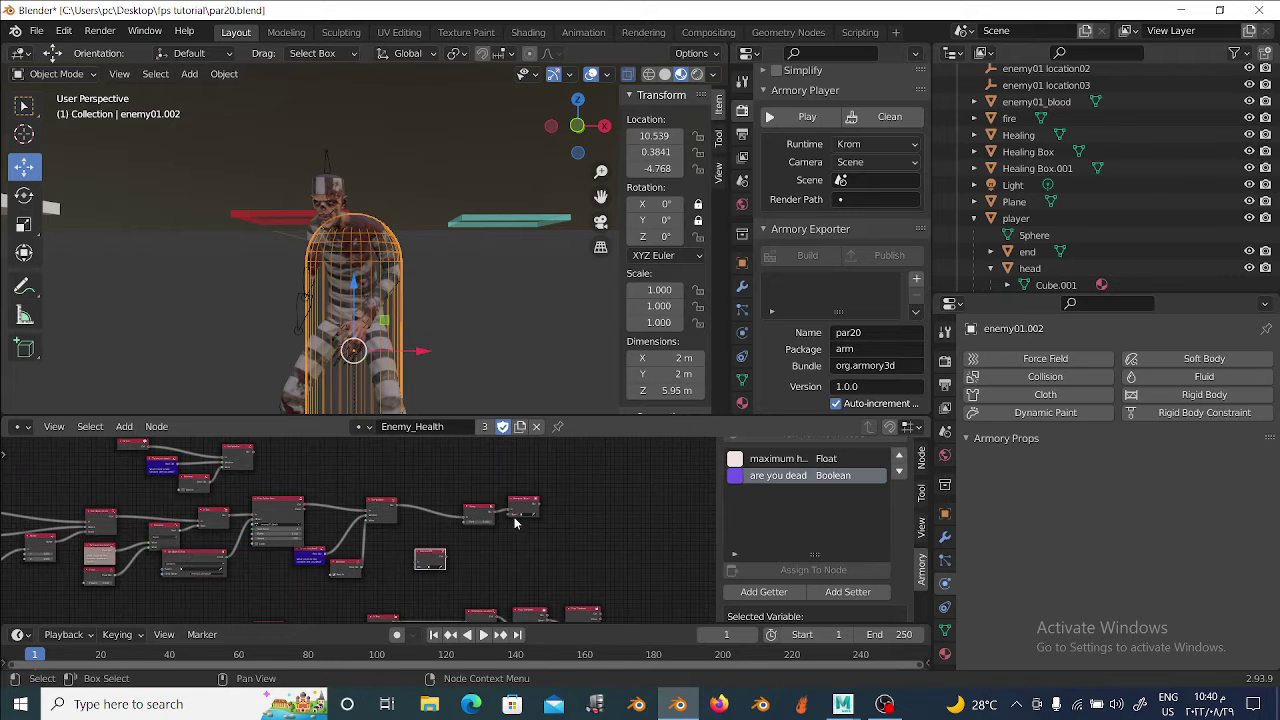
scroll(502, 551, "up", 1)
left_click_drag(457, 572, 552, 557)
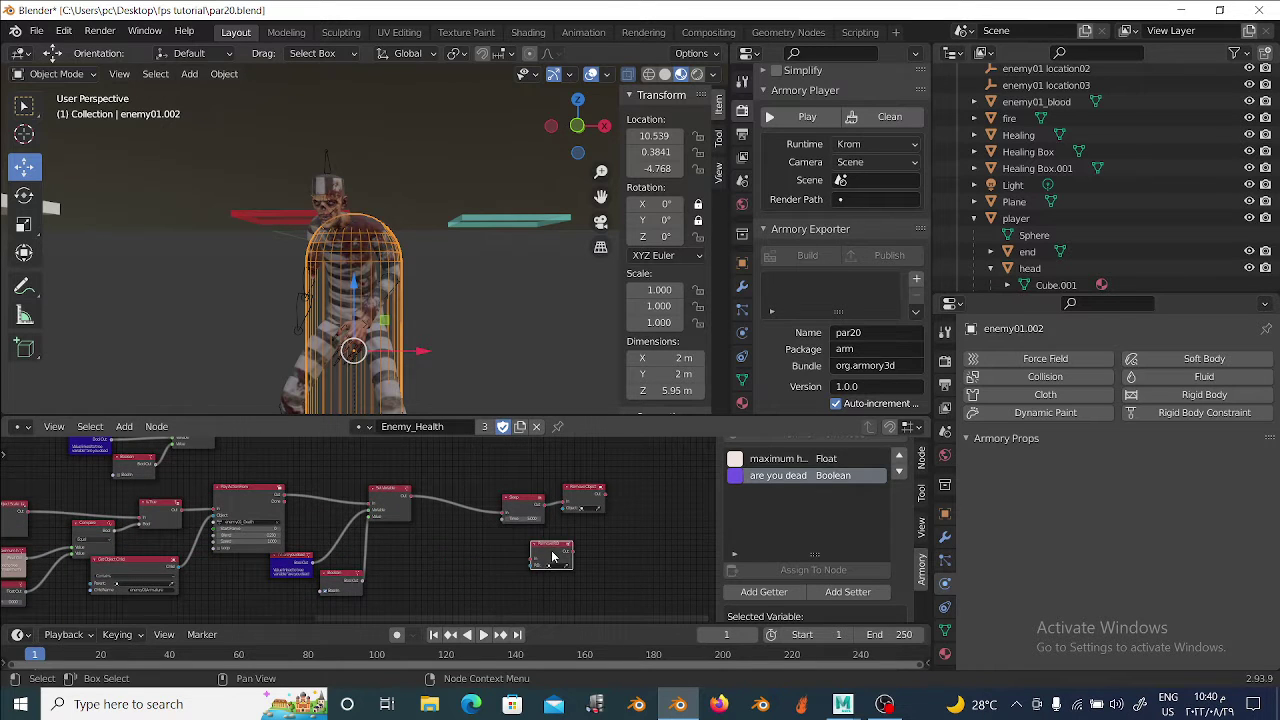
key("x")
middle_click_drag(449, 496, 375, 516)
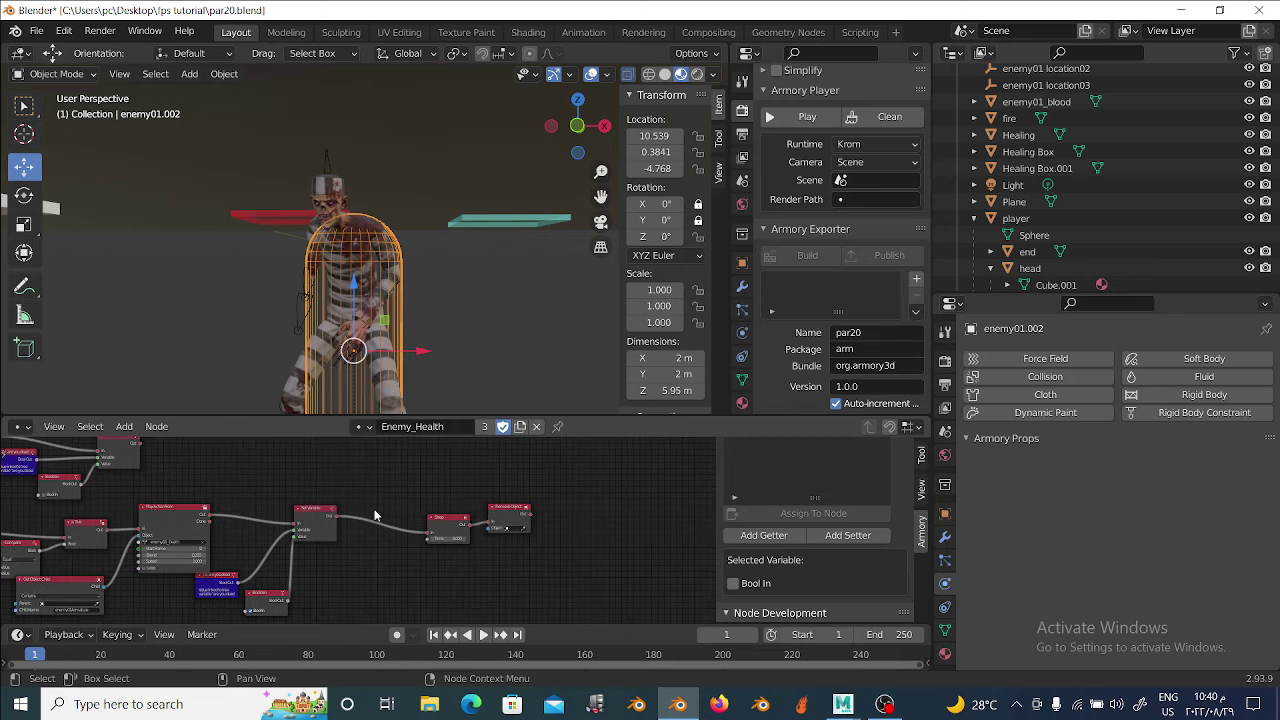
Make the node editor taller and box-select the Sleep and Remove Object nodes, nudging them up-left.
left_click_drag(395, 497, 557, 580)
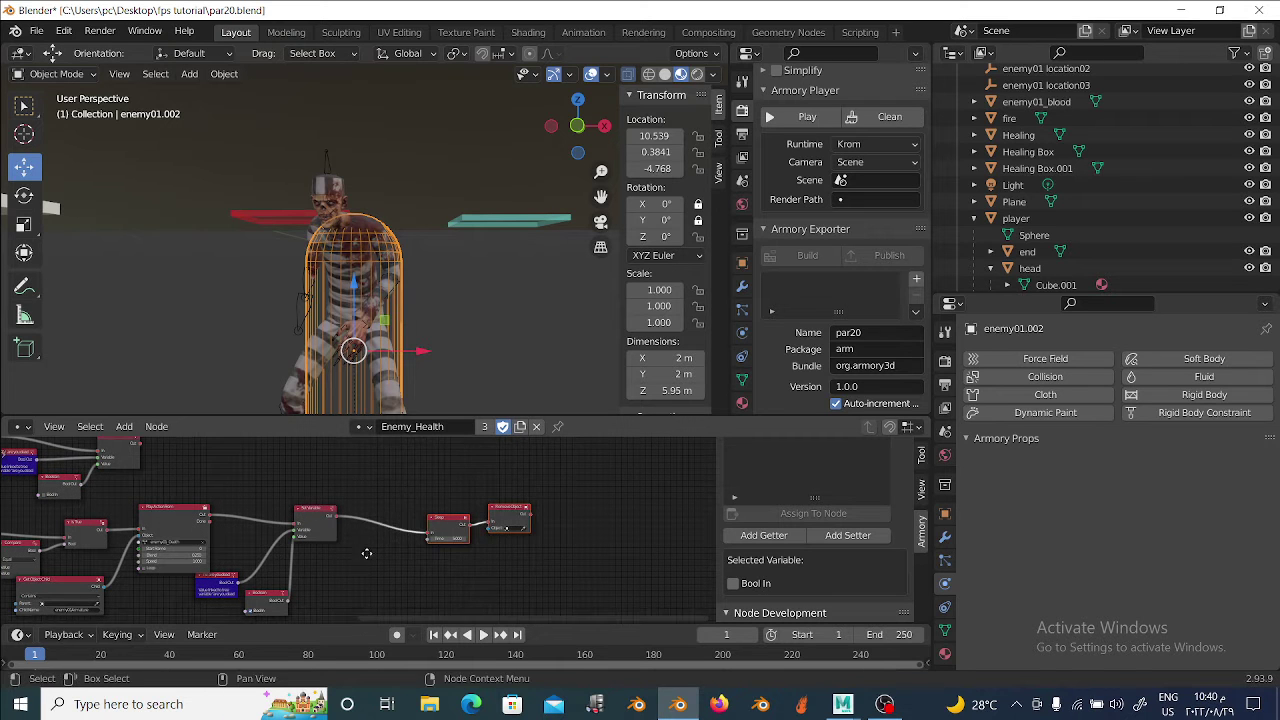
middle_click_drag(445, 466, 580, 454)
left_click_drag(580, 420, 580, 330)
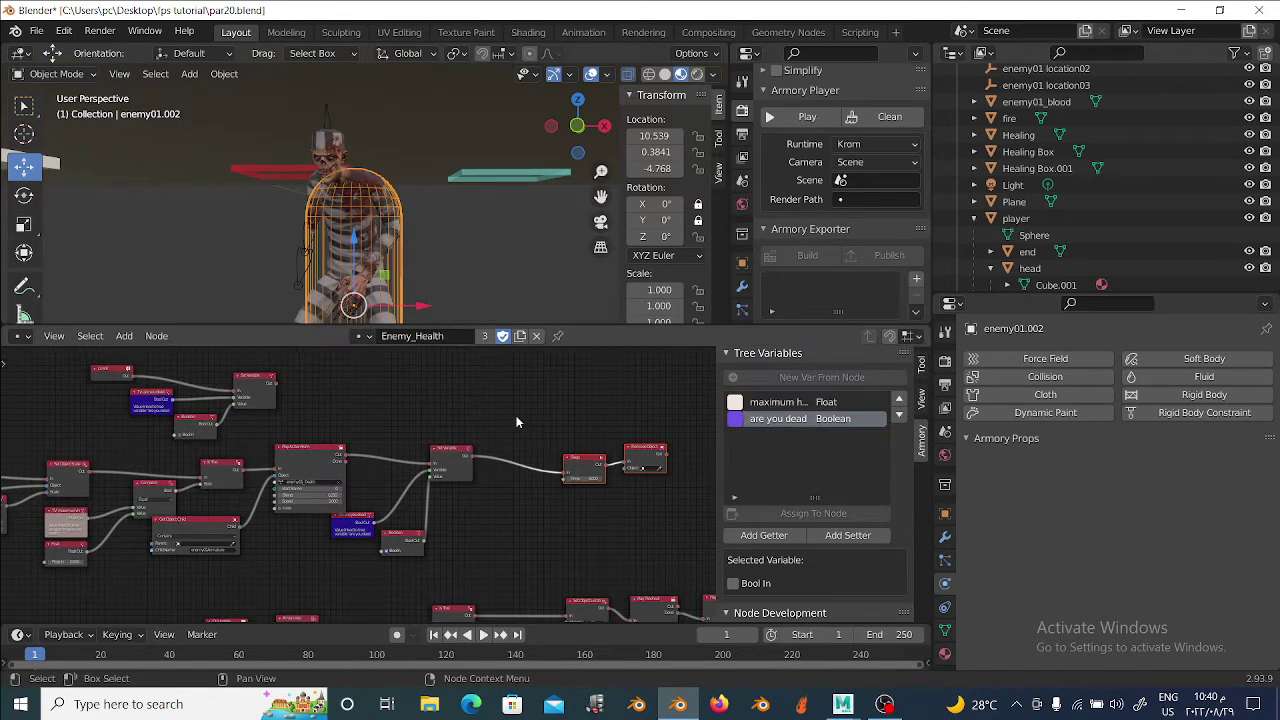
middle_click_drag(508, 422, 430, 436)
scroll(430, 436, "up", 2)
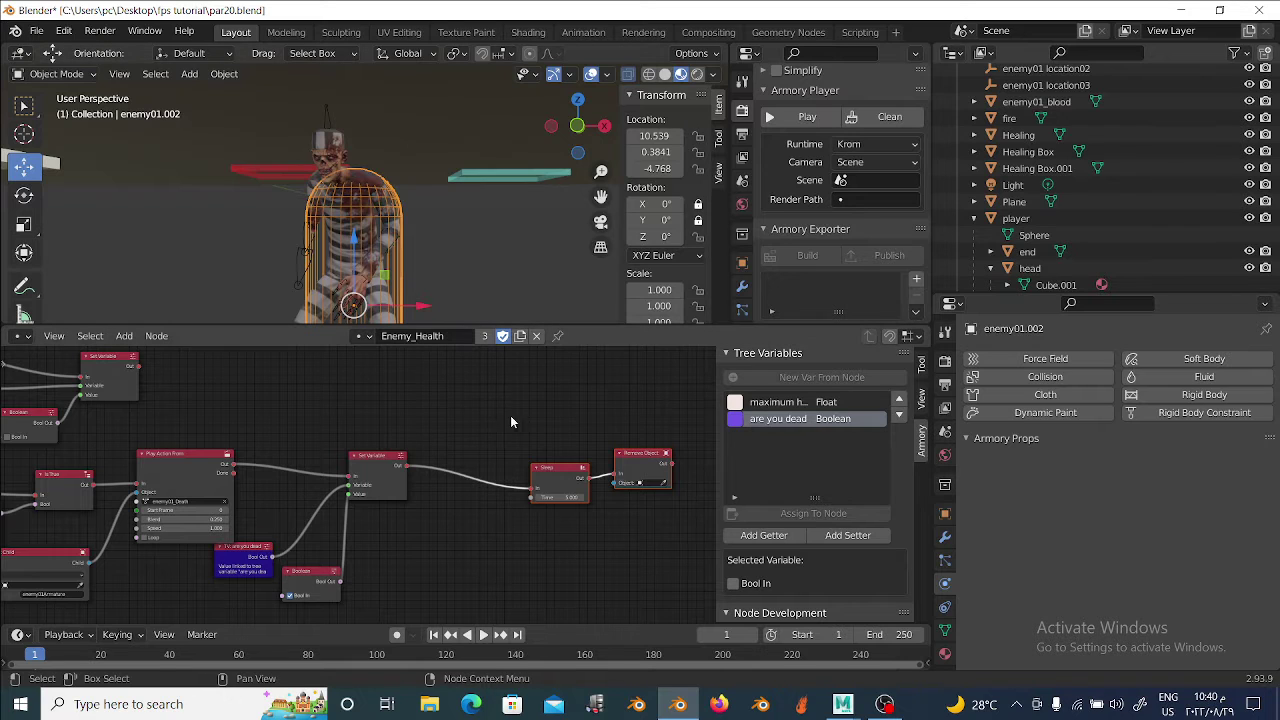
left_click_drag(500, 416, 660, 524)
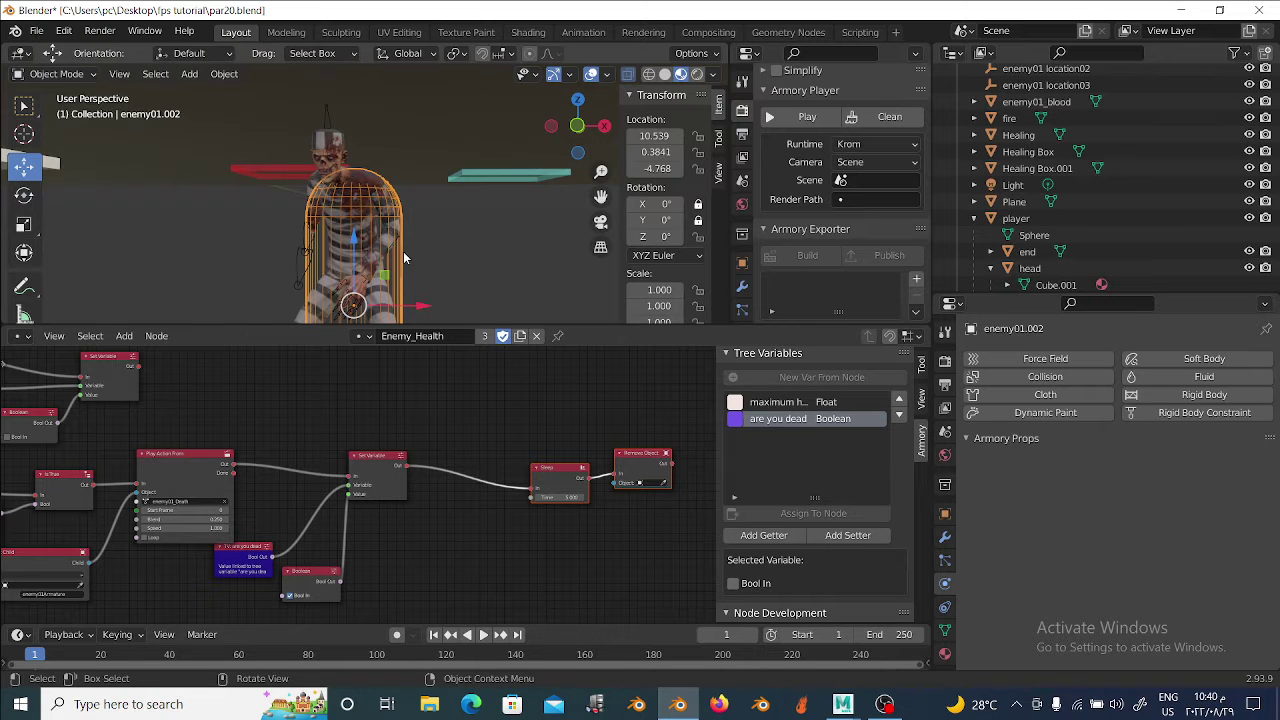
key("Tab")
key("Tab")
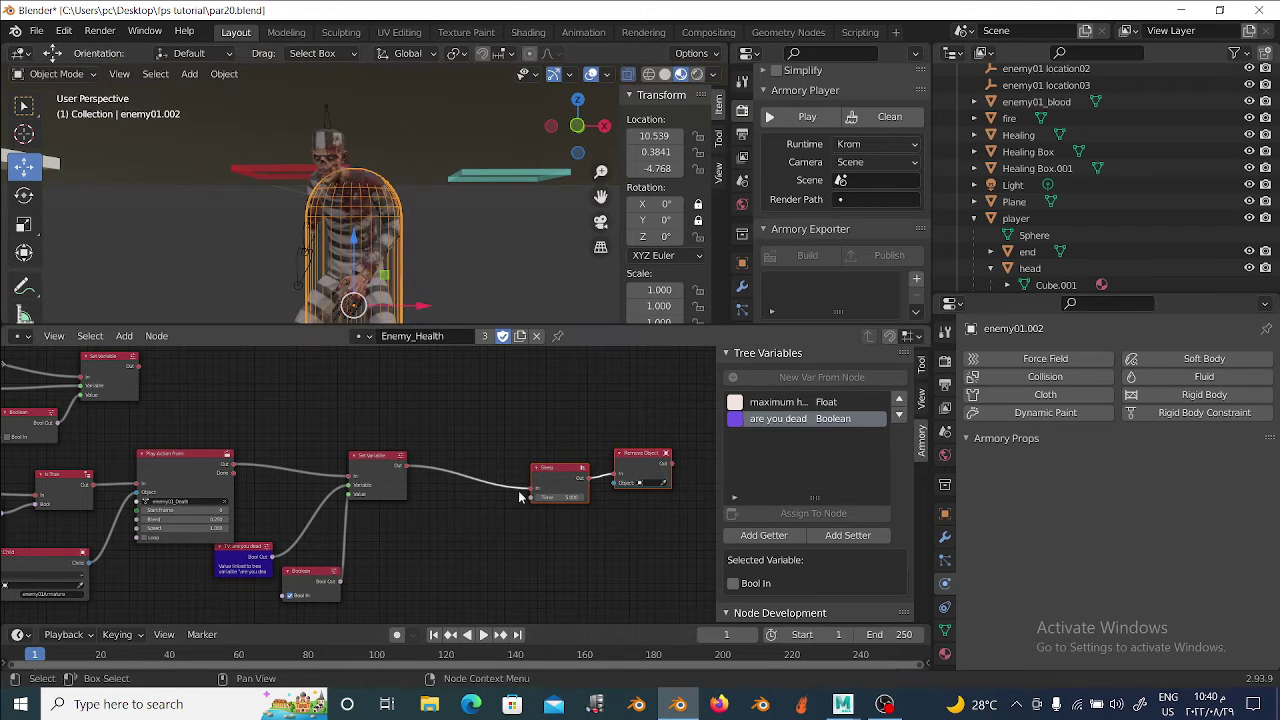
middle_click_drag(359, 484, 442, 426)
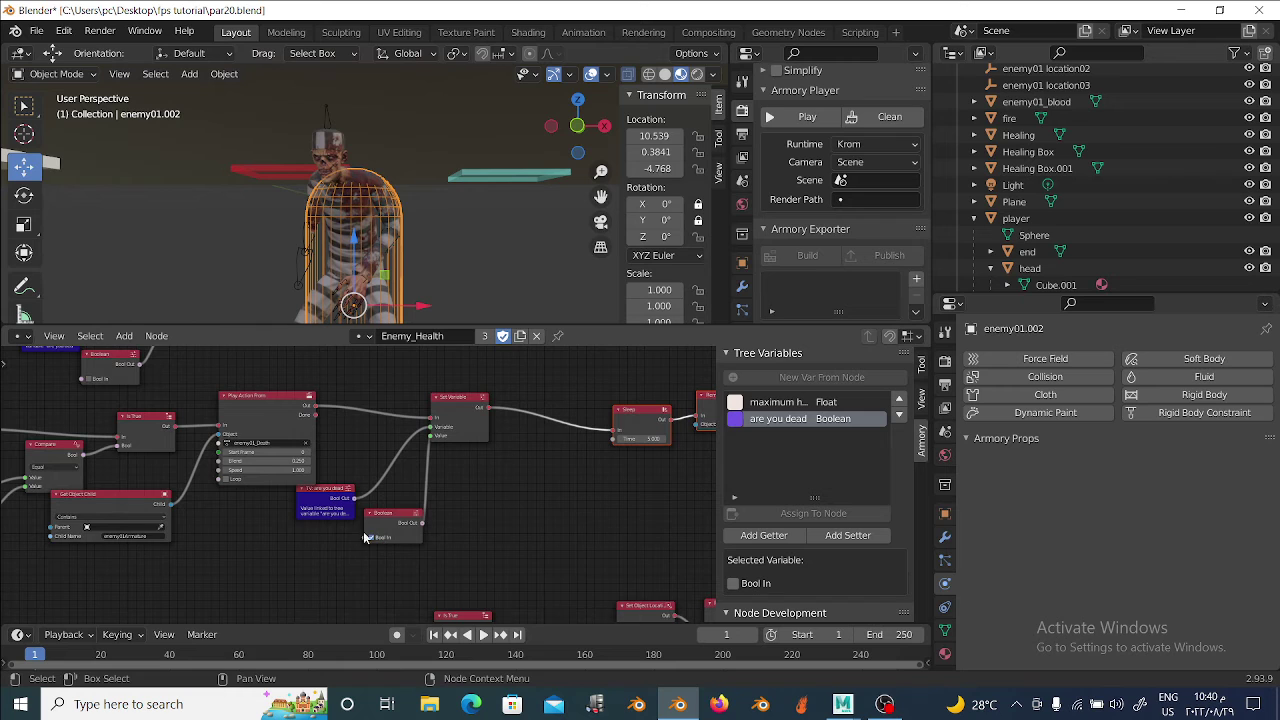
middle_click_drag(478, 507, 328, 523)
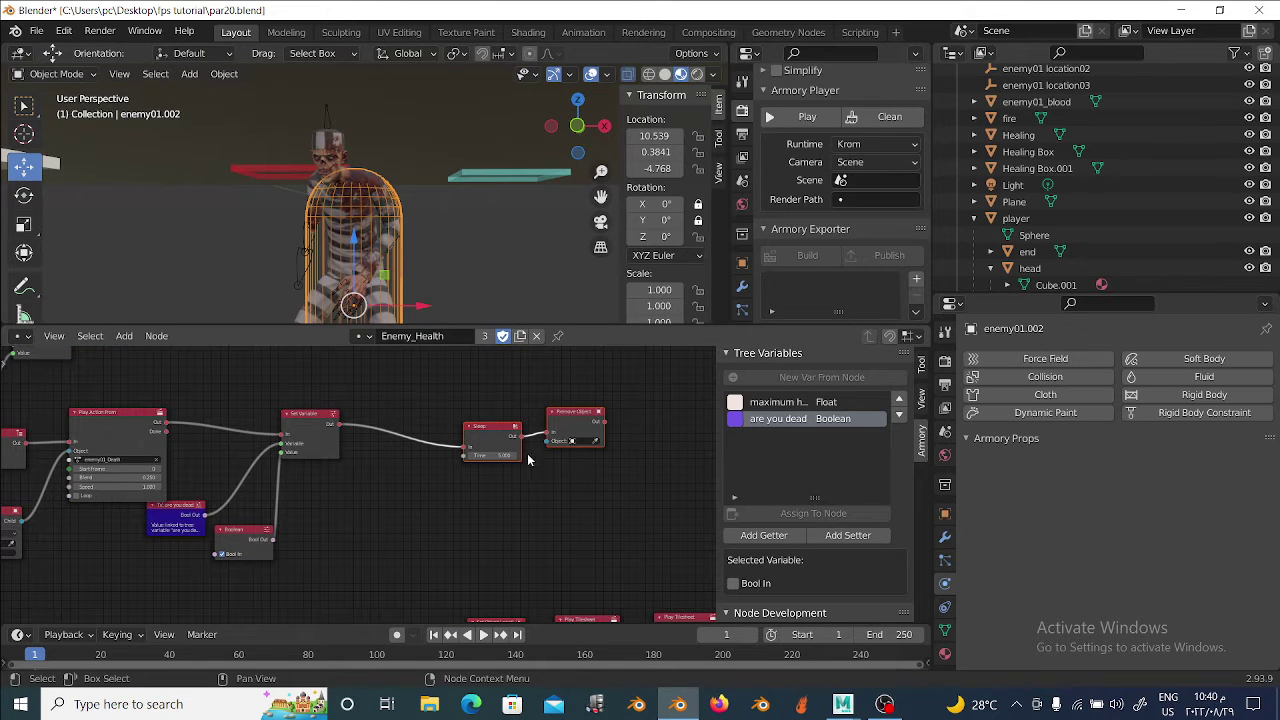
left_click_drag(438, 377, 606, 505)
mouse_move(588, 418)
left_mouse_down()
mouse_move(580, 405)
mouse_move(576, 418)
left_mouse_up()
Duplicate the Remove Object node and place the copy above the original.
middle_click_drag(576, 418, 530, 499)
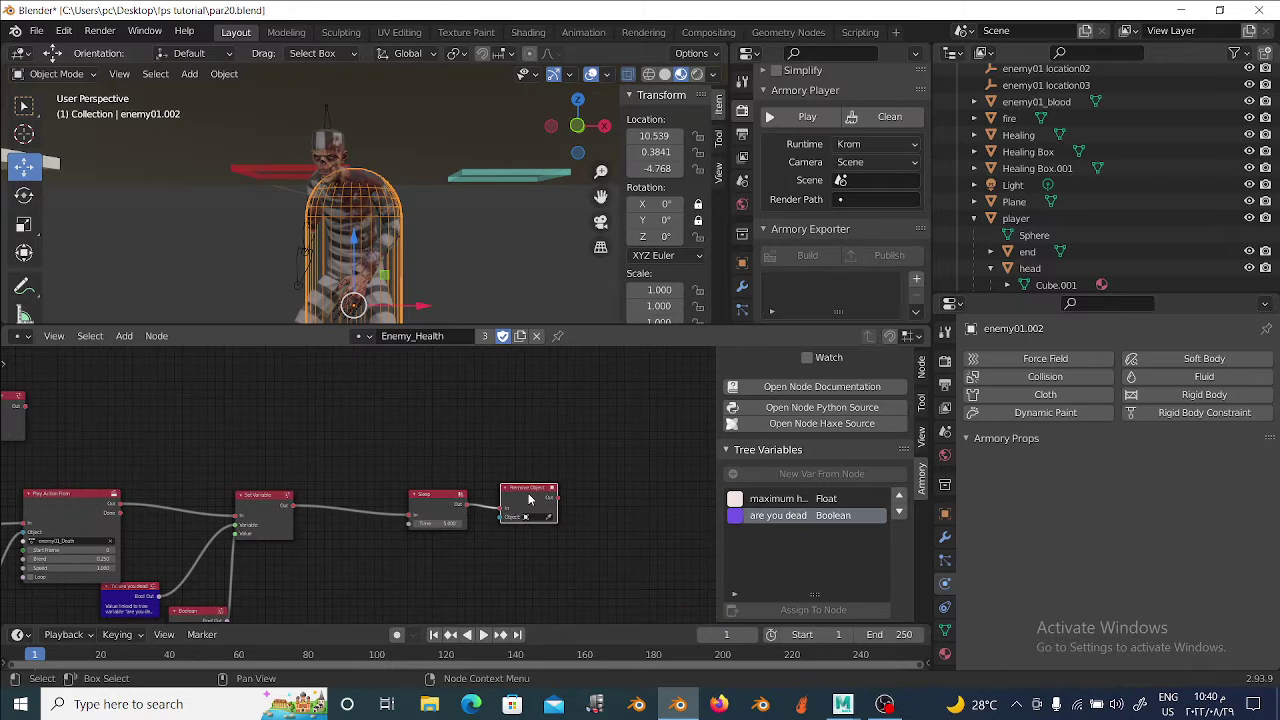
key("shift+d")
left_click(425, 431)
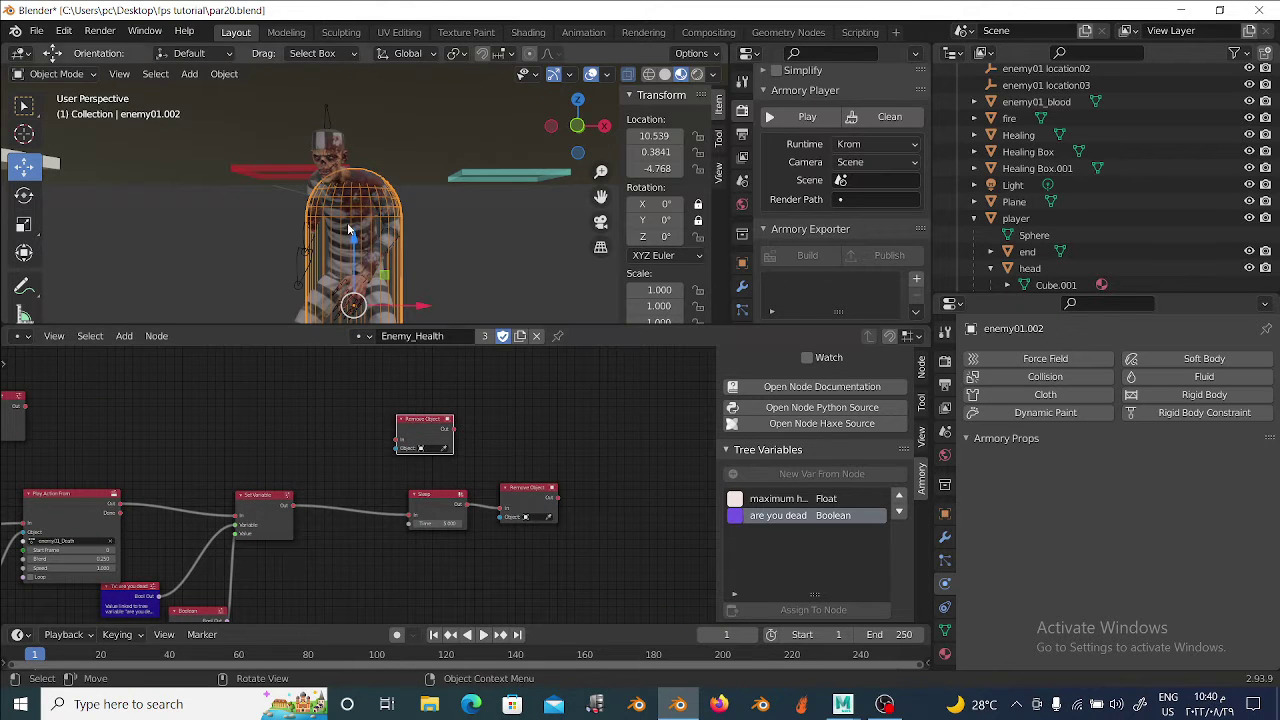
key("g")
left_click(272, 236)
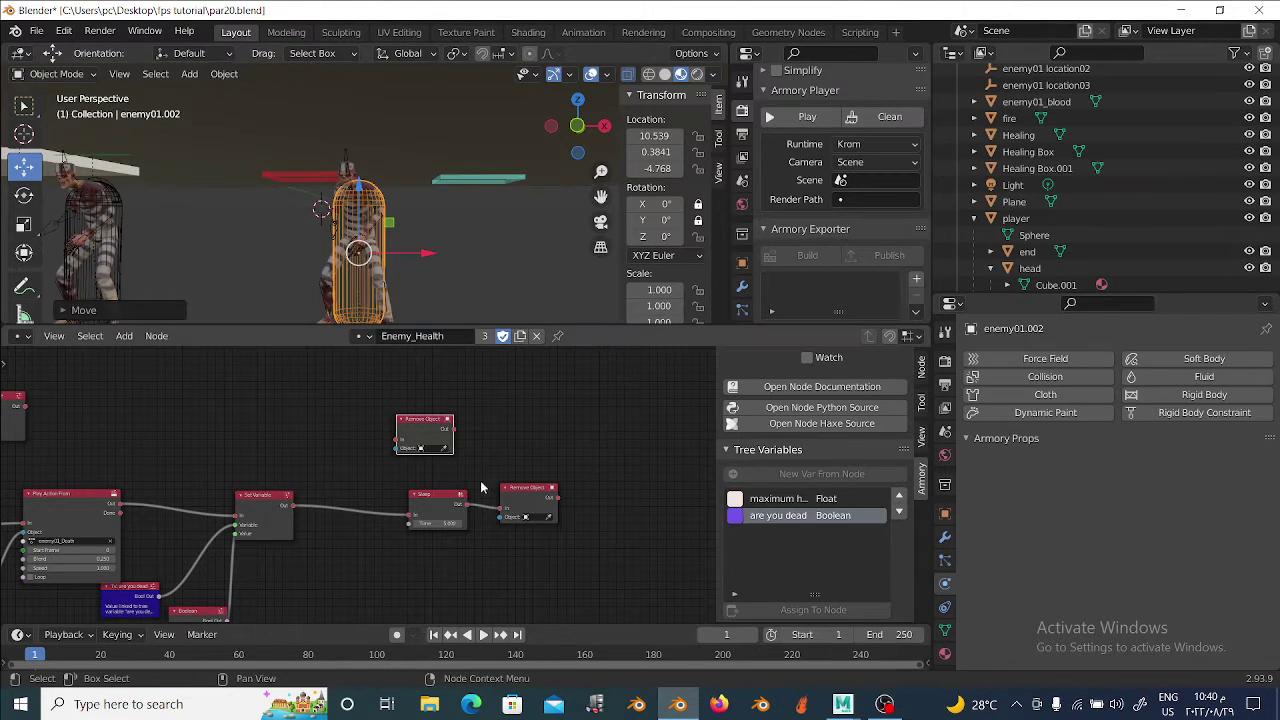
left_click_drag(425, 443, 564, 526)
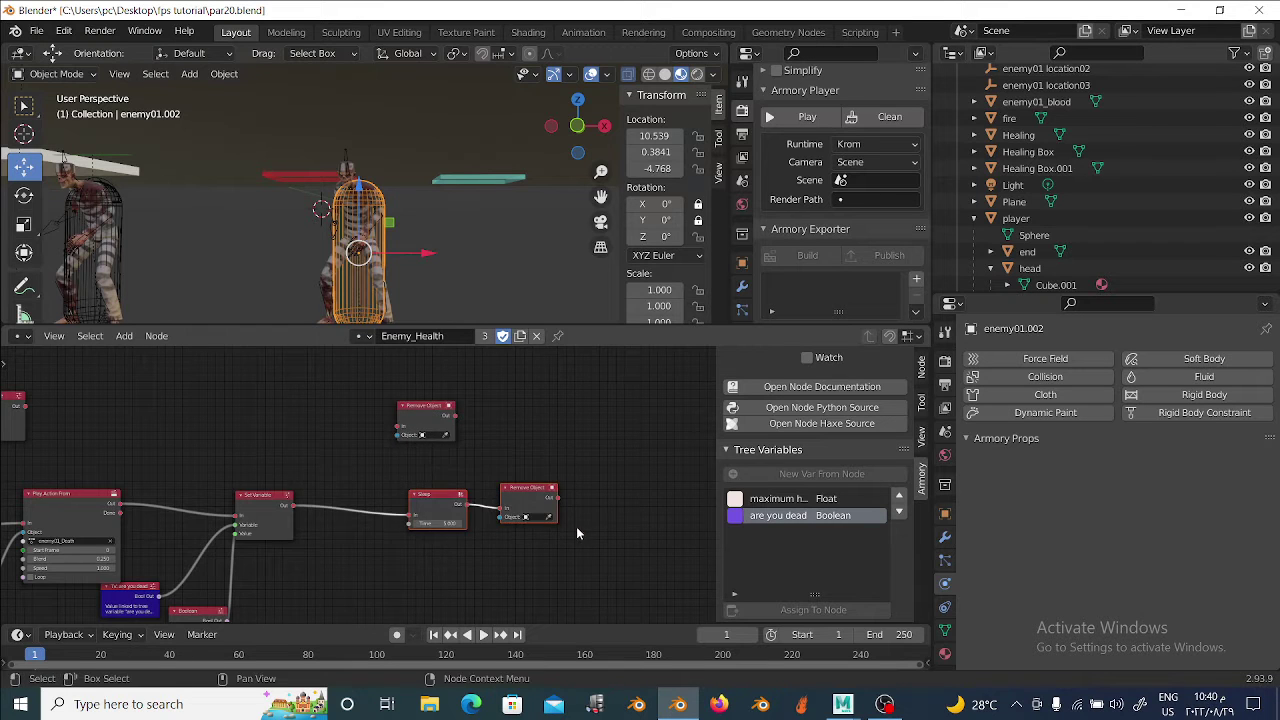
scroll(576, 526, "up", 2)
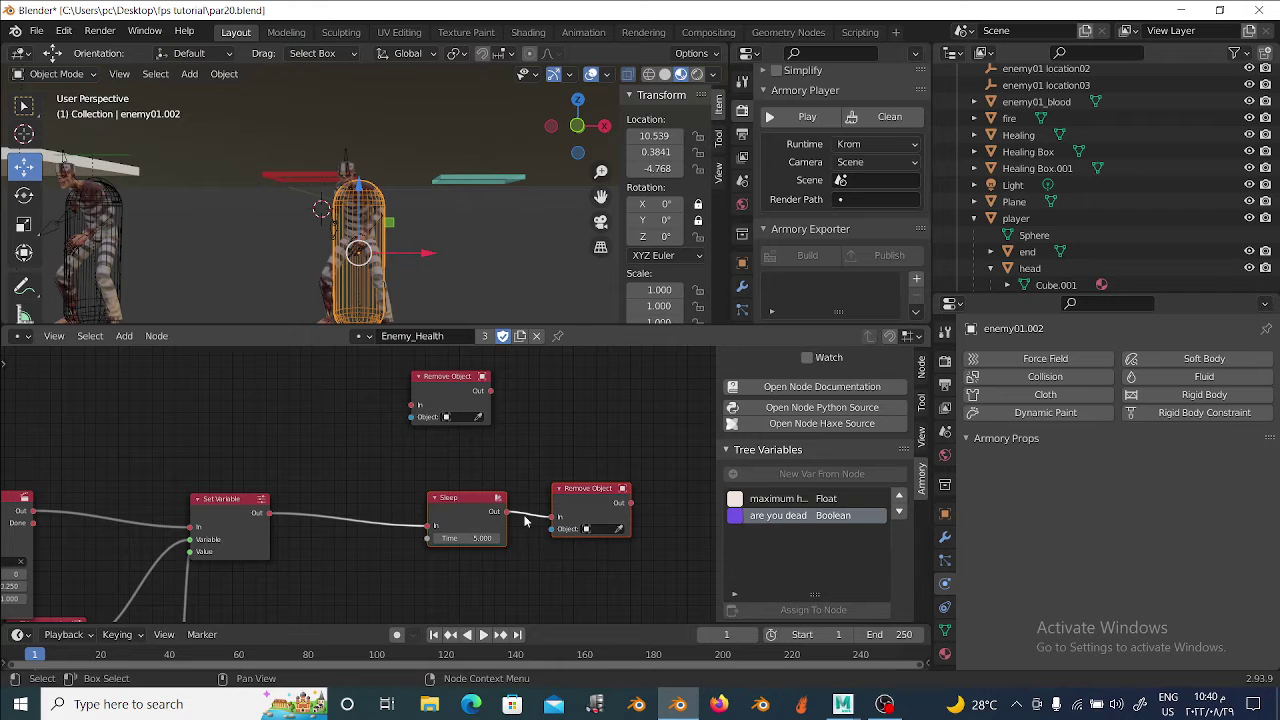
left_click_drag(458, 400, 428, 423)
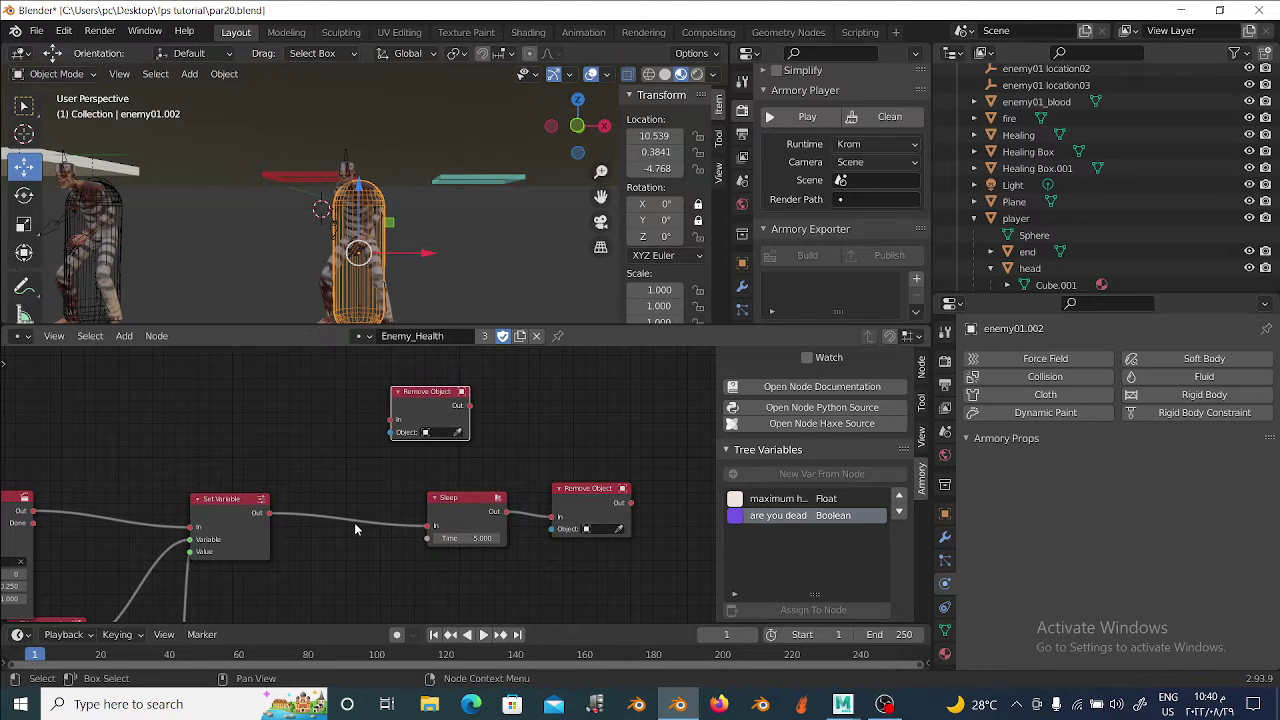
Insert a two-output Output Sequence after Set Variable, wiring Output 0 to upper Remove Object, Output 1 to Sleep.
key("shift+a")
type("seq")
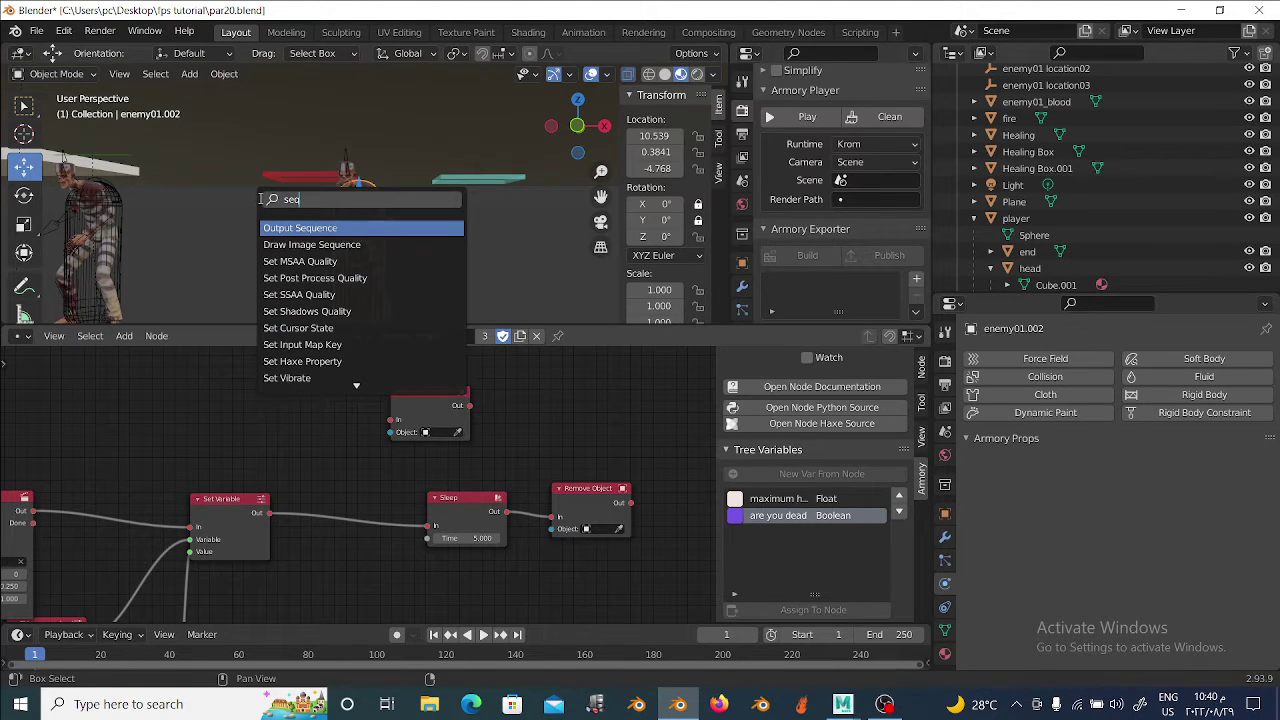
key("Return")
left_click(340, 520)
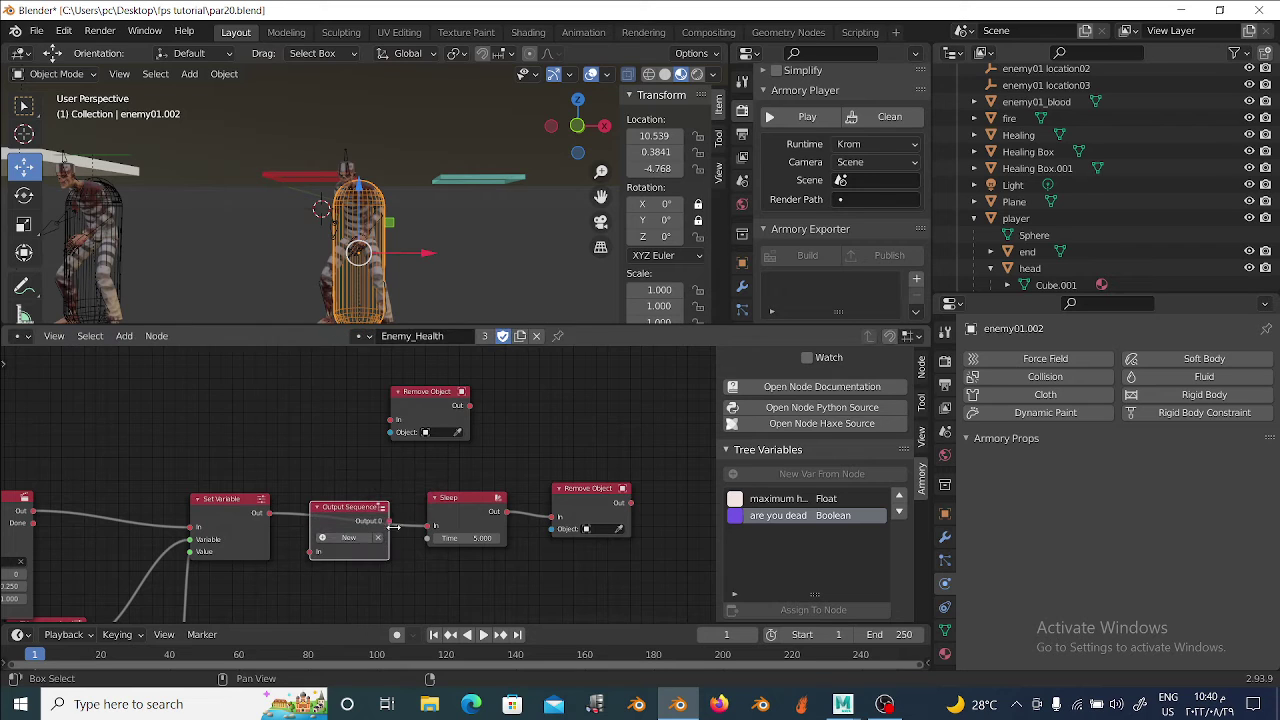
left_click(342, 543)
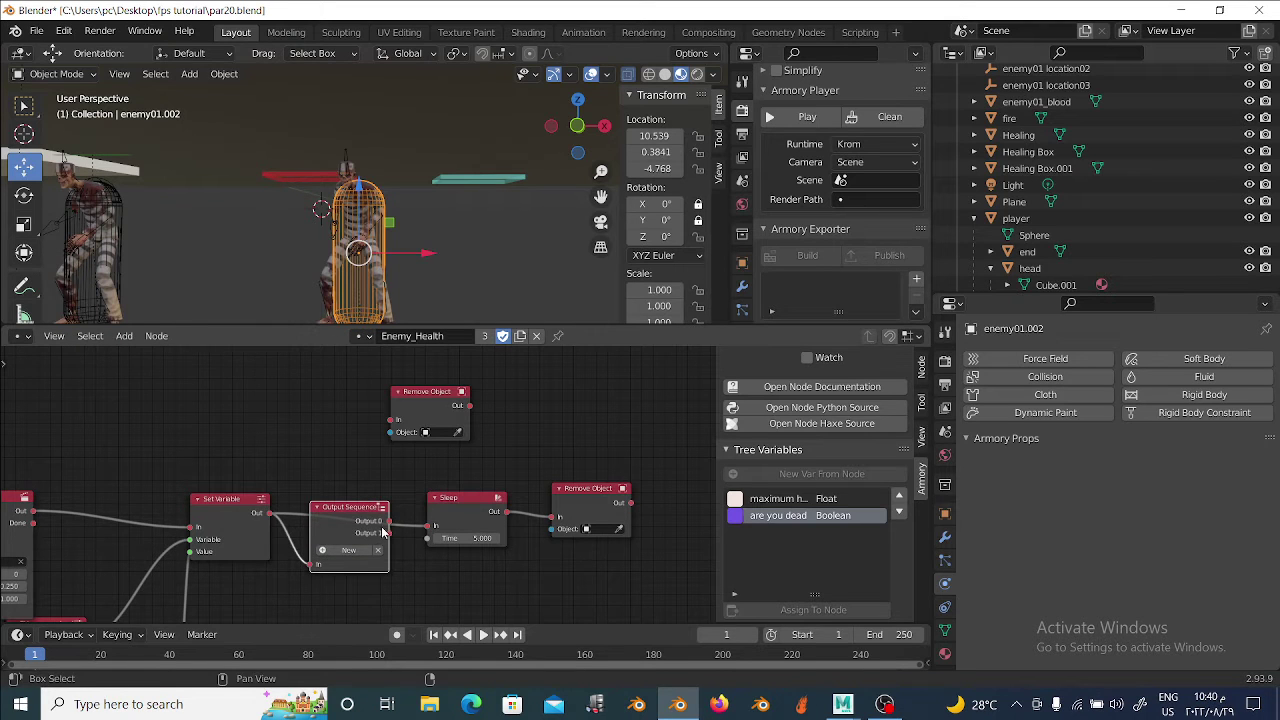
left_click_drag(387, 532, 391, 430)
mouse_move(359, 523)
left_mouse_down()
mouse_move(334, 450)
mouse_move(430, 527)
left_mouse_up()
left_click_drag(327, 449, 345, 502)
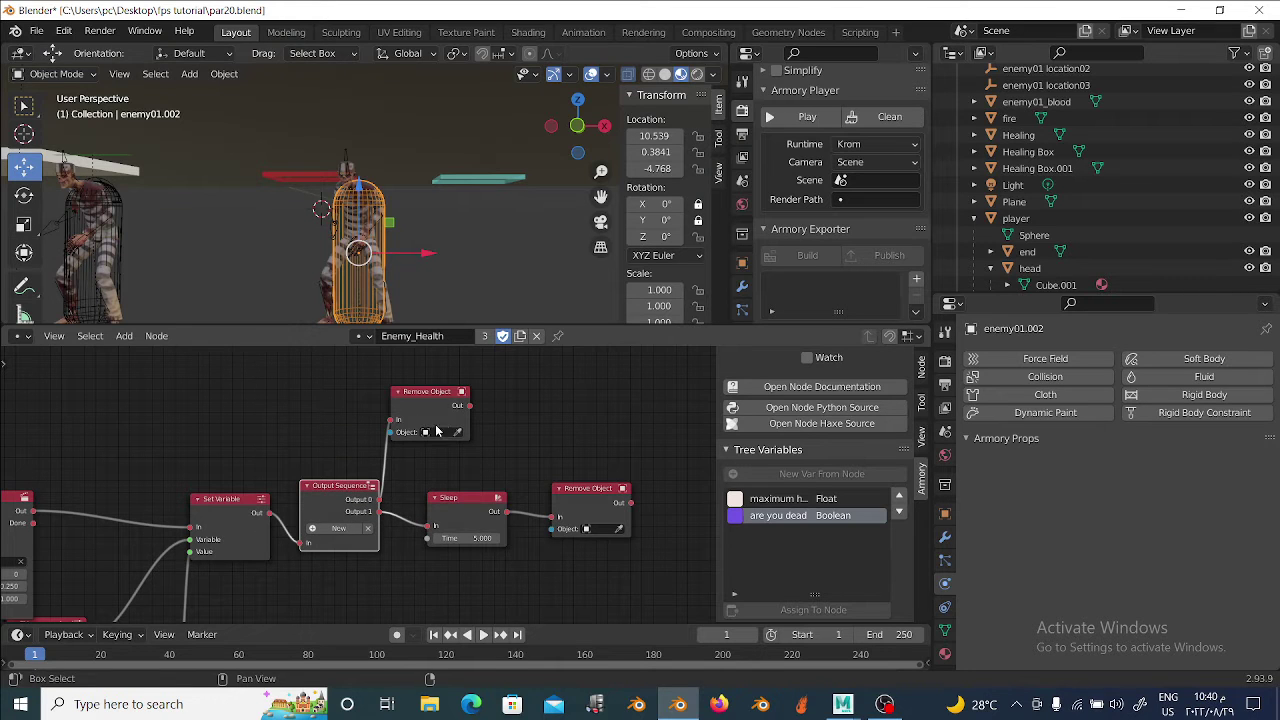
Lower the Sleep and Remove Object nodes and reposition the upper Remove Object.
left_click_drag(420, 470, 640, 550)
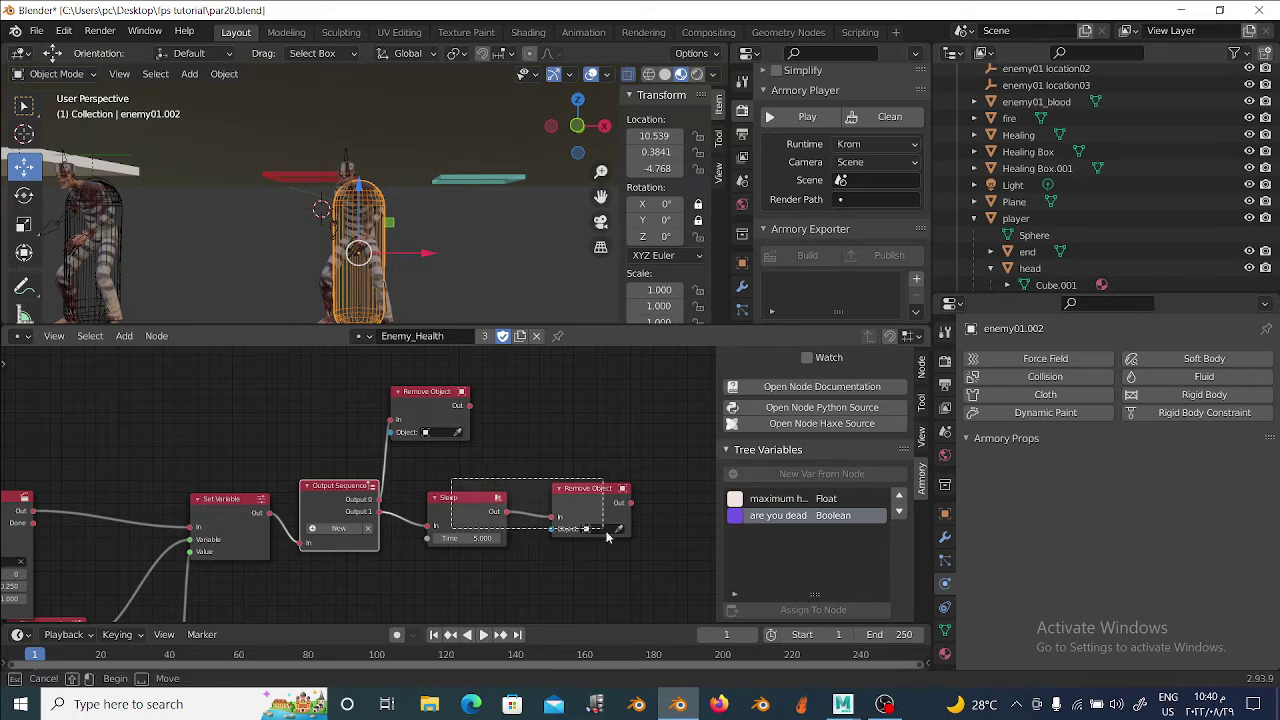
left_click_drag(470, 498, 474, 530)
left_click_drag(437, 422, 547, 427)
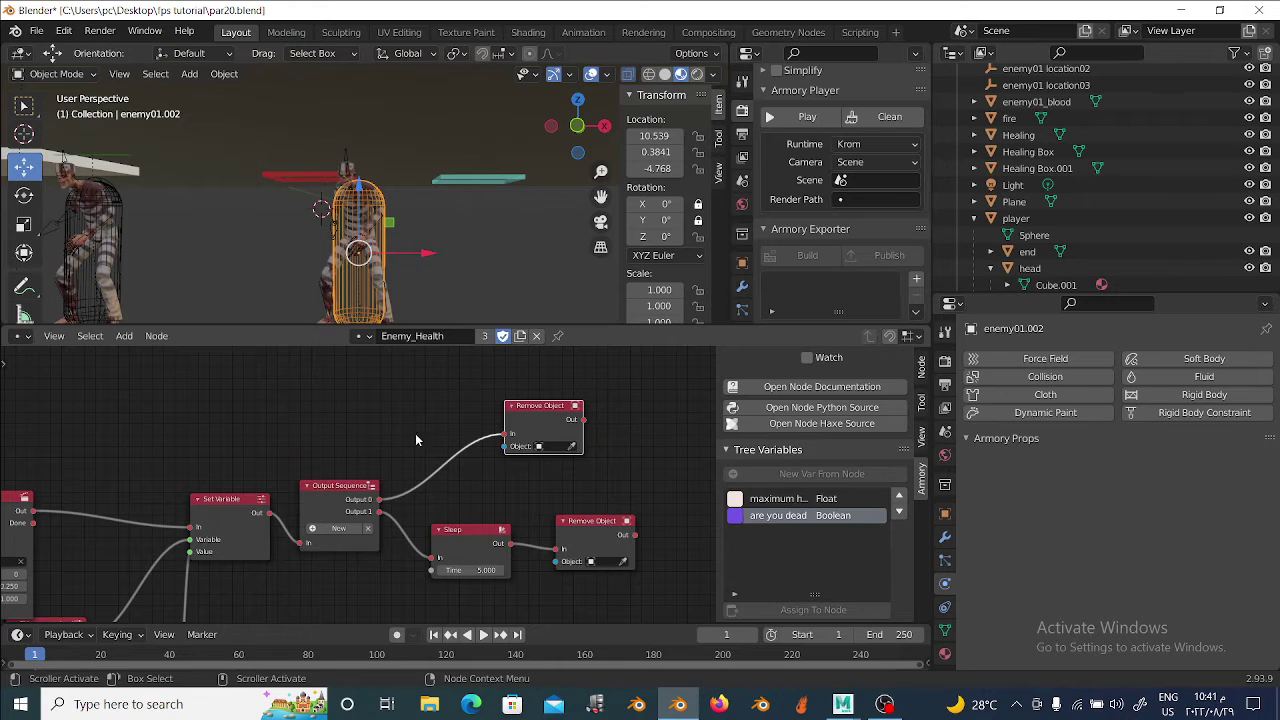
mouse_move(542, 421)
left_mouse_down()
mouse_move(490, 419)
mouse_move(433, 557)
left_mouse_up()
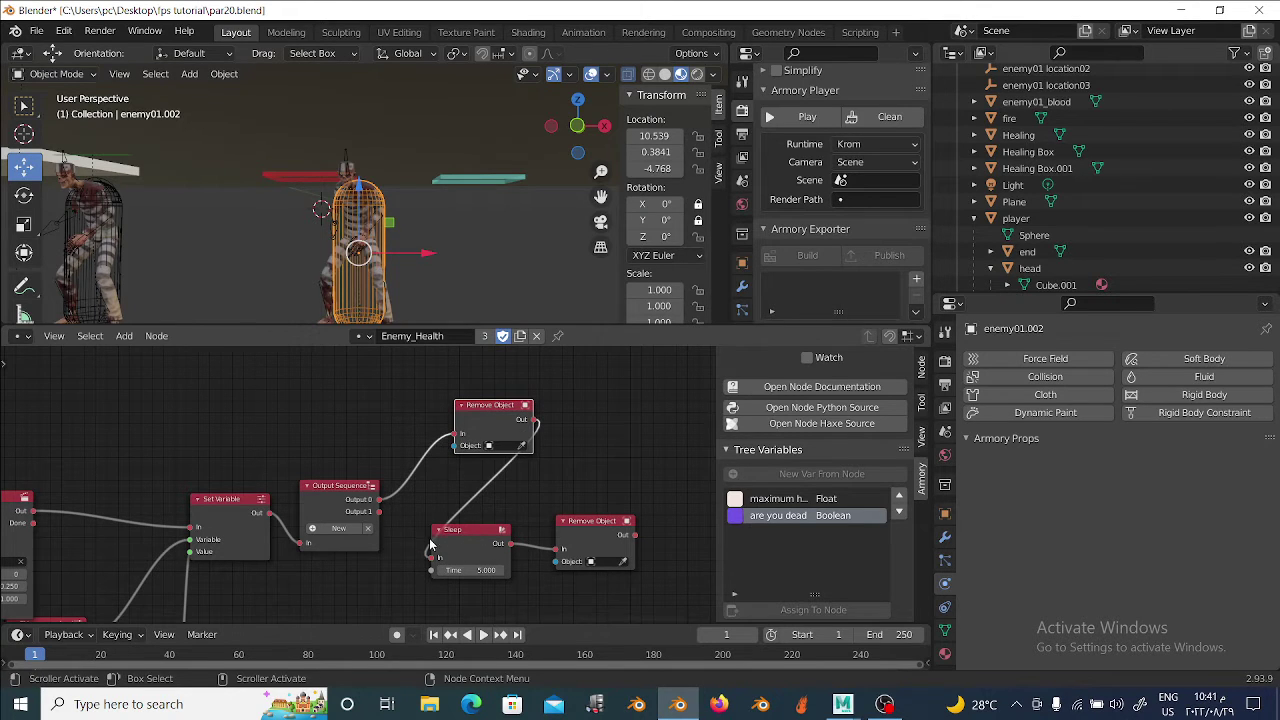
left_click(530, 428)
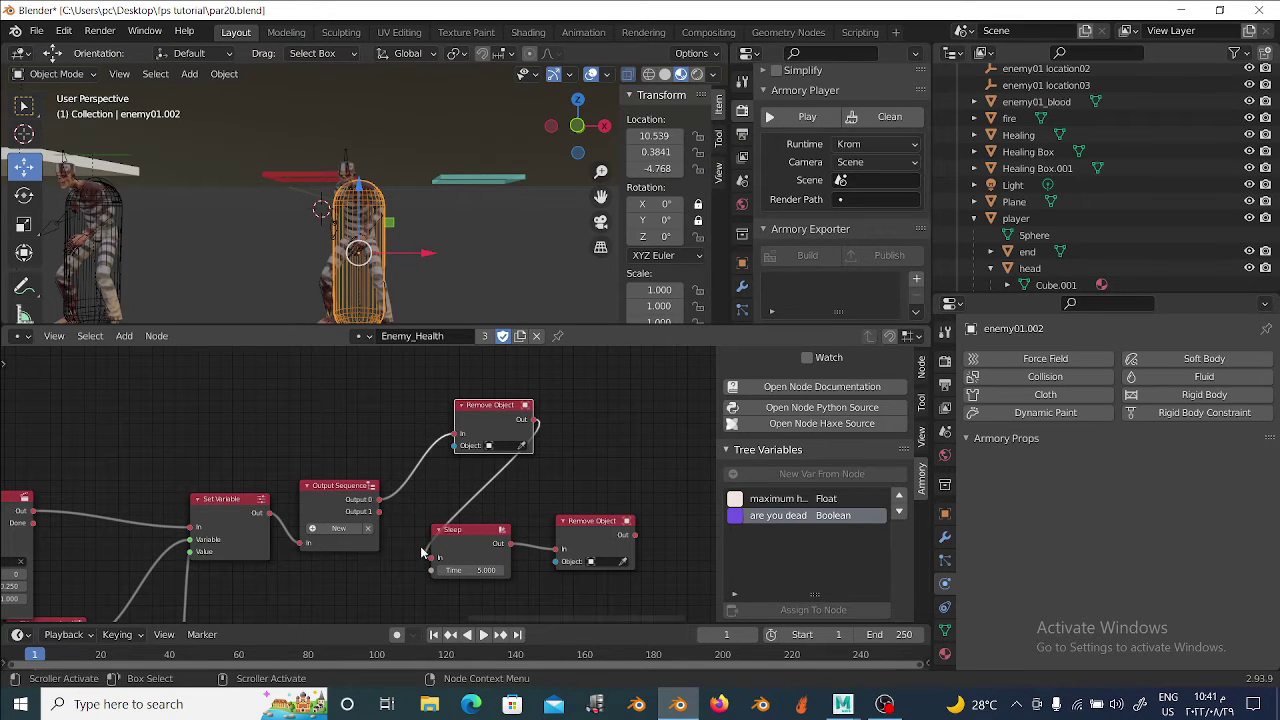
Feed Sleep from Output 1 and tidy the Sleep, Remove Object and Output Sequence layout.
left_click_drag(378, 511, 436, 557)
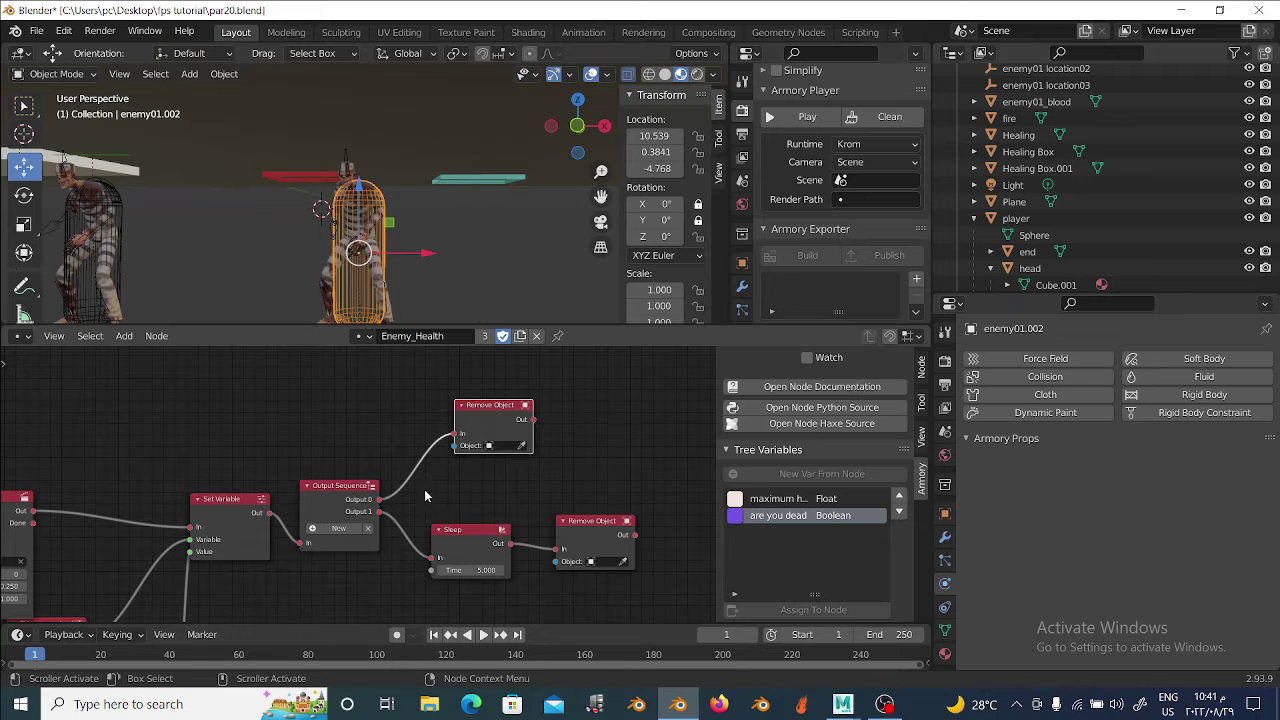
left_click_drag(424, 490, 644, 598)
key("g")
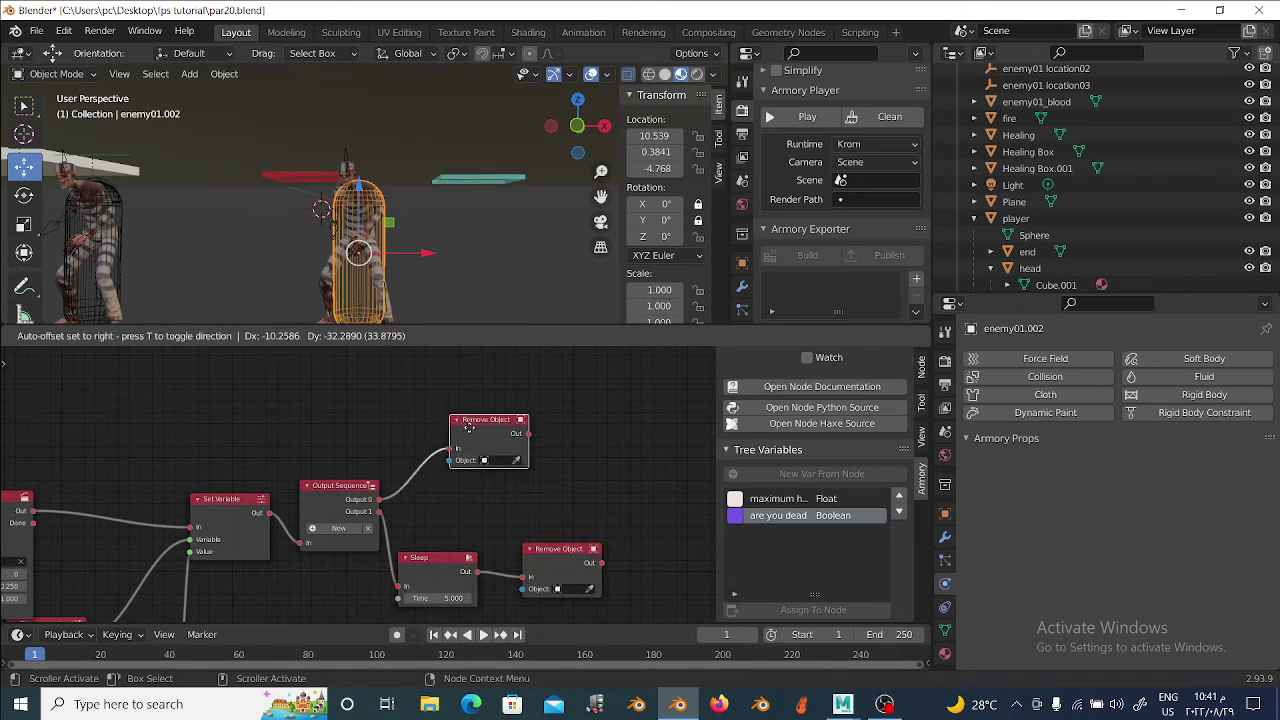
left_click_drag(340, 487, 348, 466)
scroll(268, 526, "down", 2)
scroll(268, 526, "up", 2)
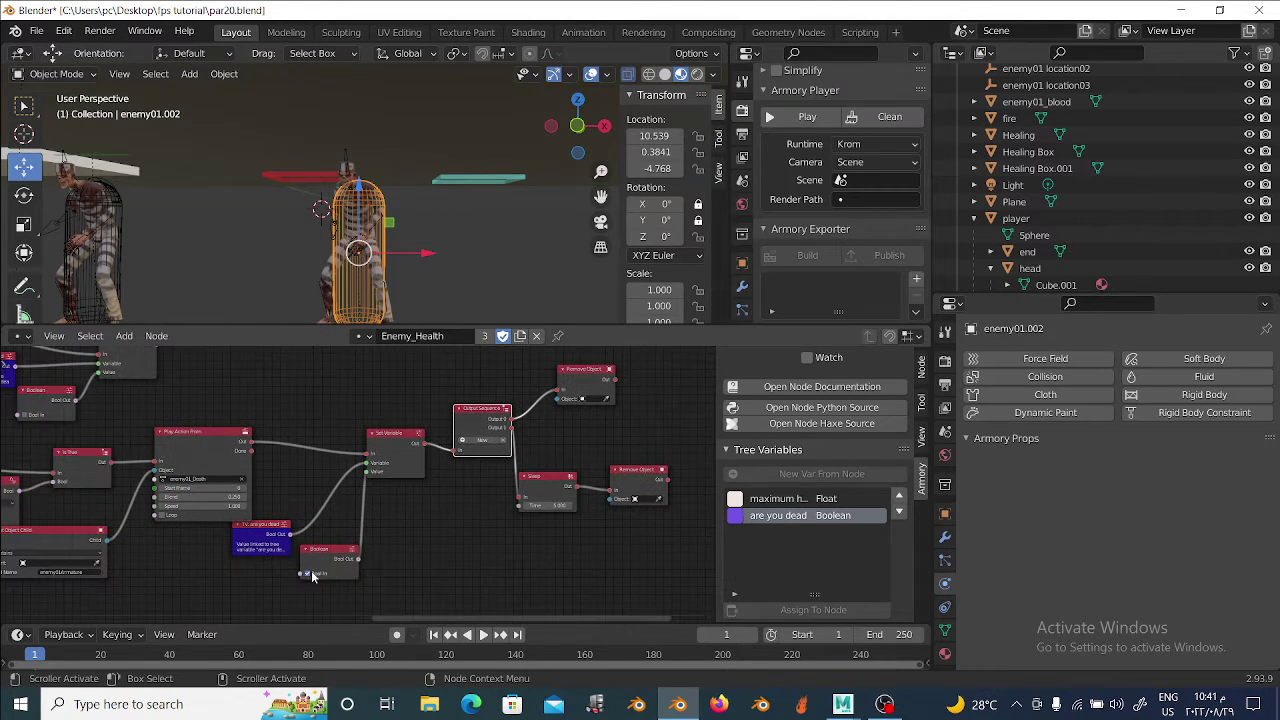
scroll(452, 422, "down", 2)
left_click_drag(487, 410, 499, 408)
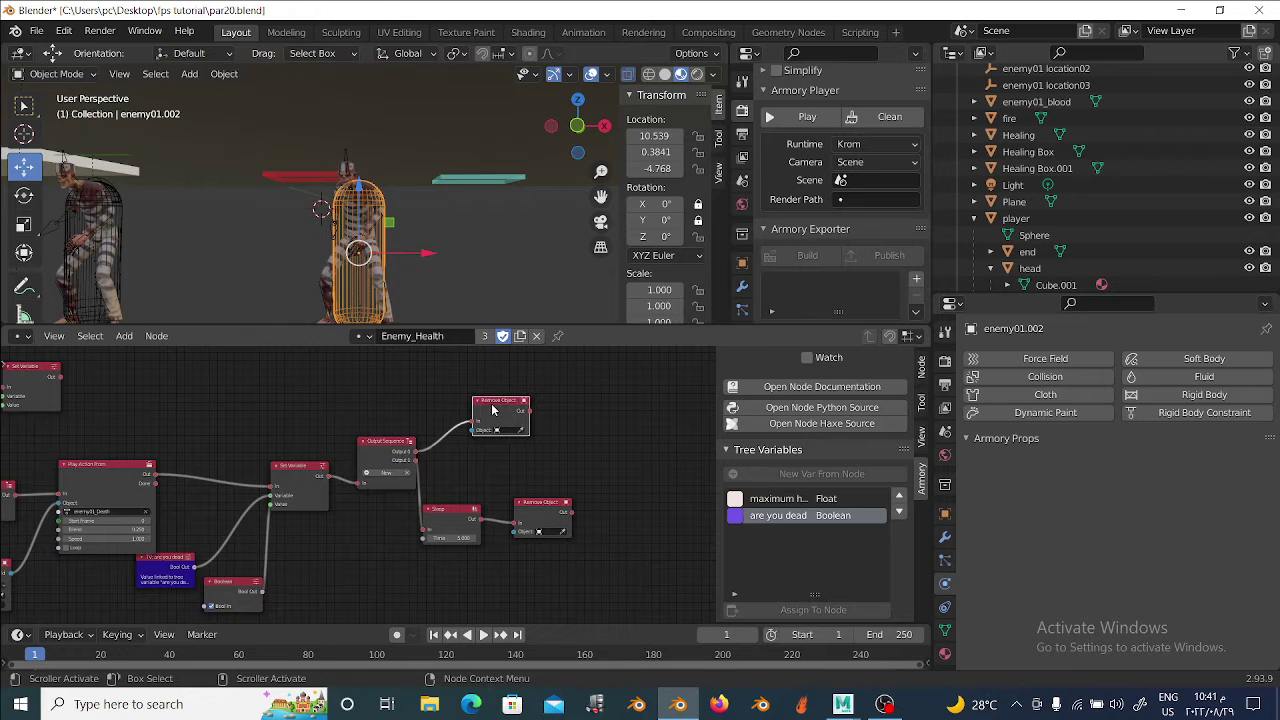
Cut the Sleep link and add a Spawn Object node fed by Output Sequence's Output 1.
middle_click_drag(498, 472, 393, 476)
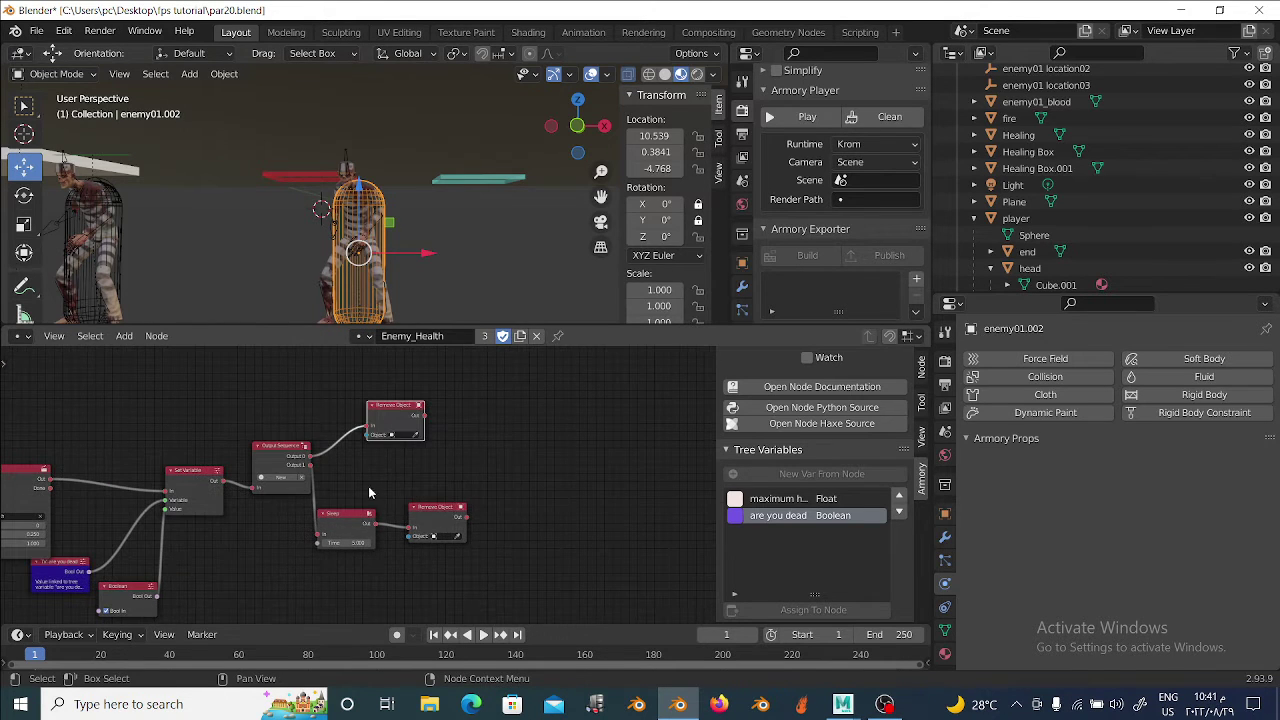
mouse_move(317, 542)
left_mouse_down()
mouse_move(500, 522)
mouse_move(418, 522)
left_mouse_up()
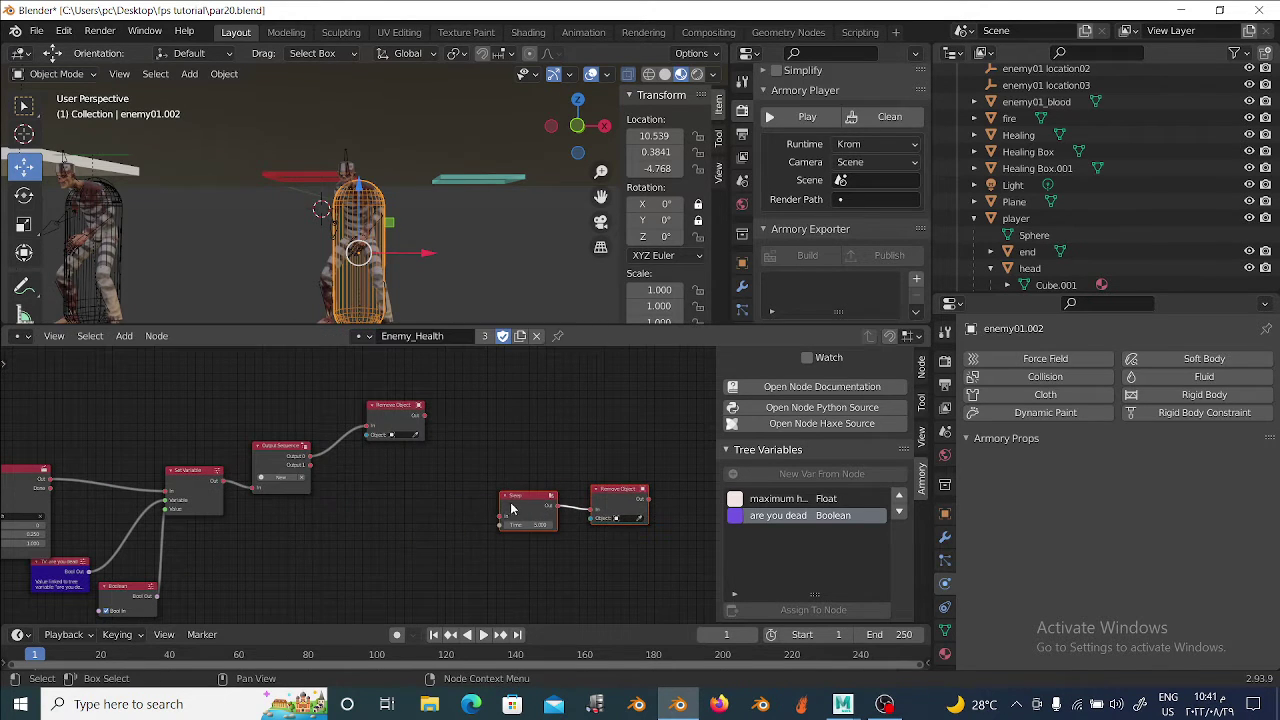
left_click_drag(486, 466, 638, 543)
key("shift+a")
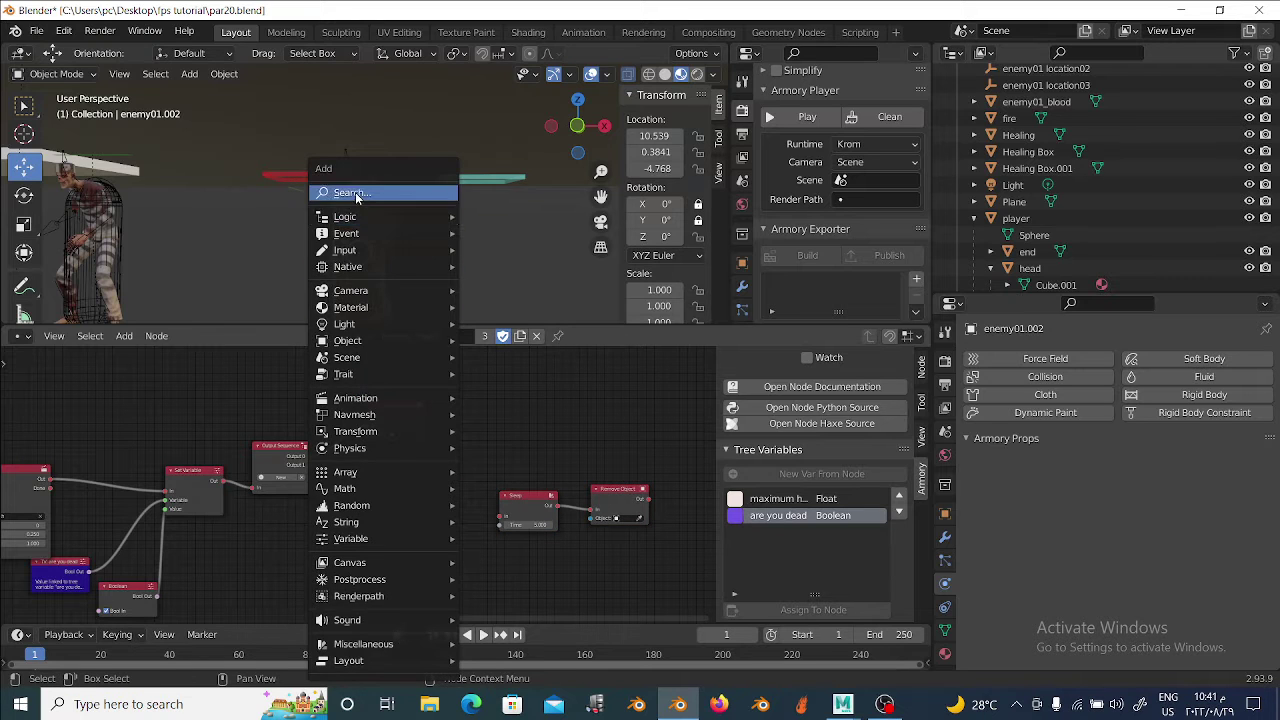
left_click(352, 192)
type("spa")
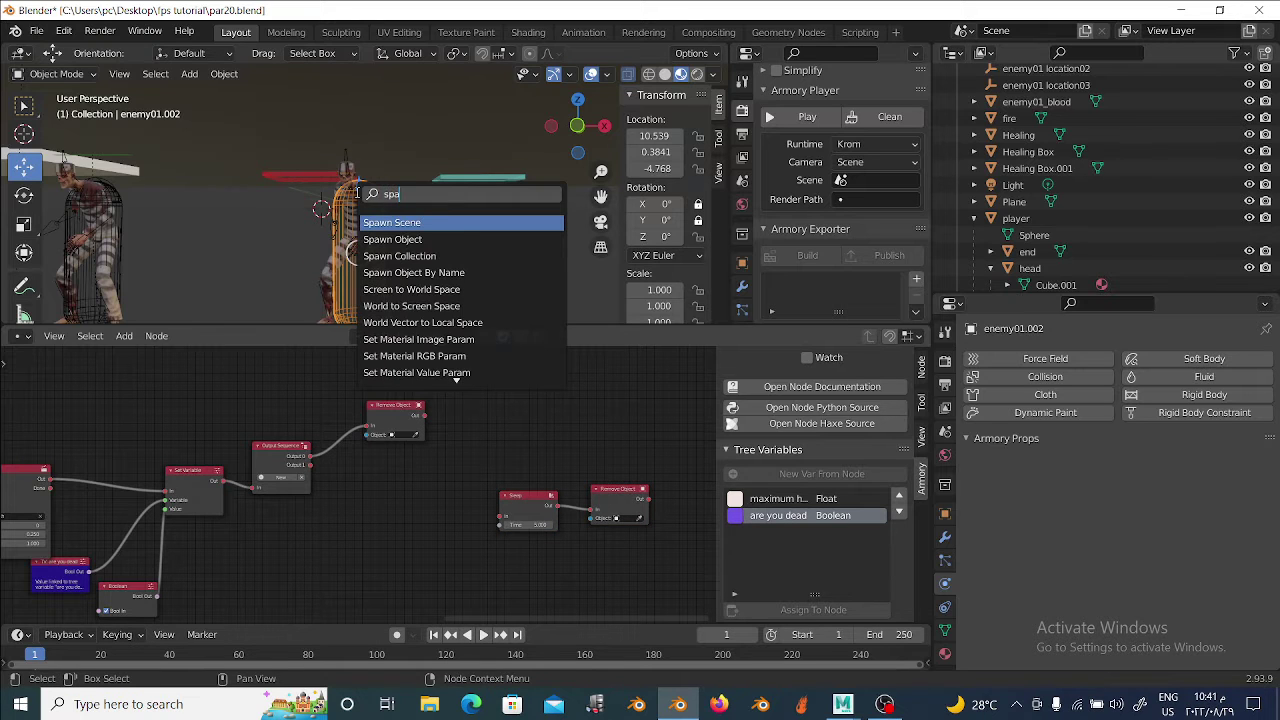
type("wn")
left_click(401, 241)
left_click(365, 450)
scroll(365, 455, "up", 2)
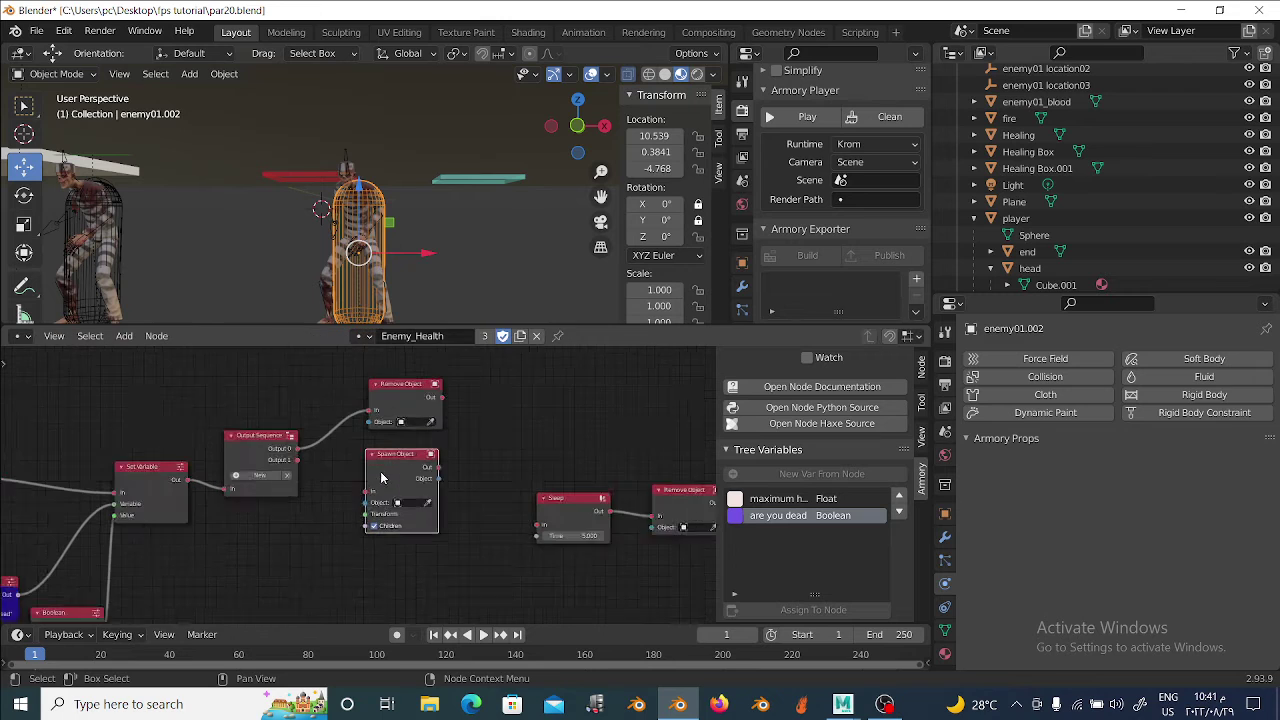
left_click_drag(406, 511, 405, 525)
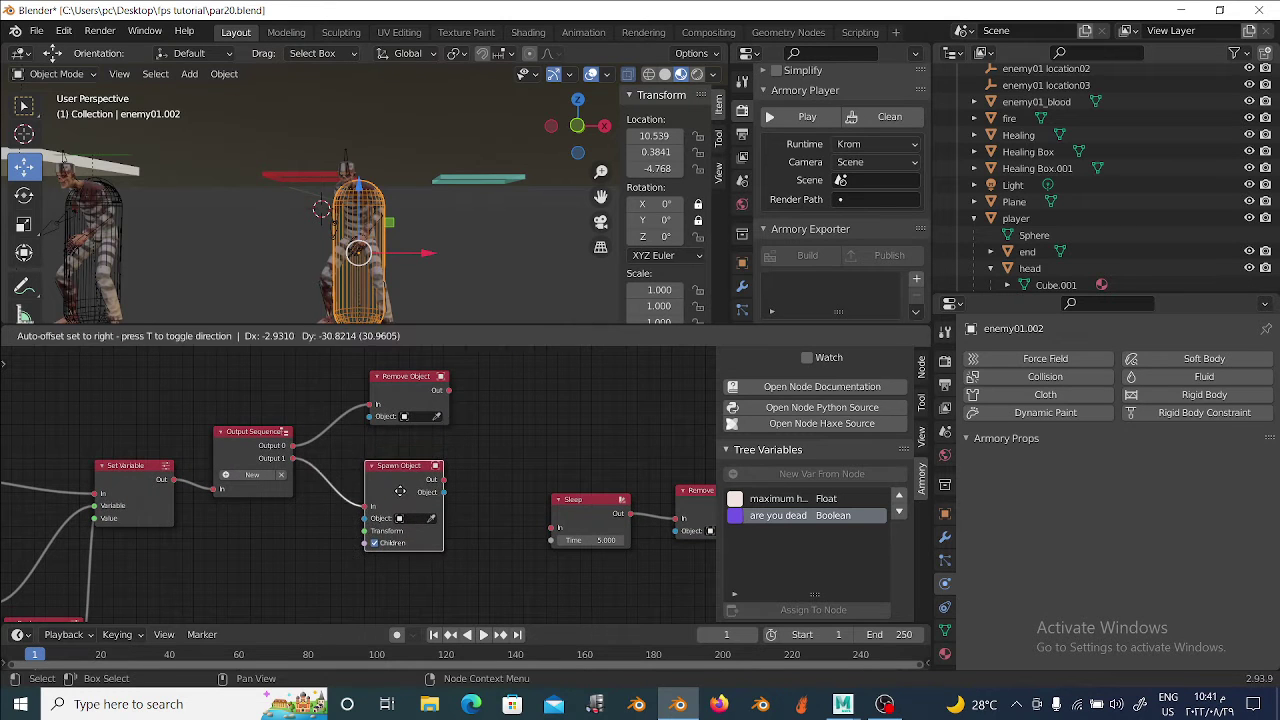
Remove the Enemy_Health trait from enemy01.002 in its Armory traits list.
left_click(126, 259)
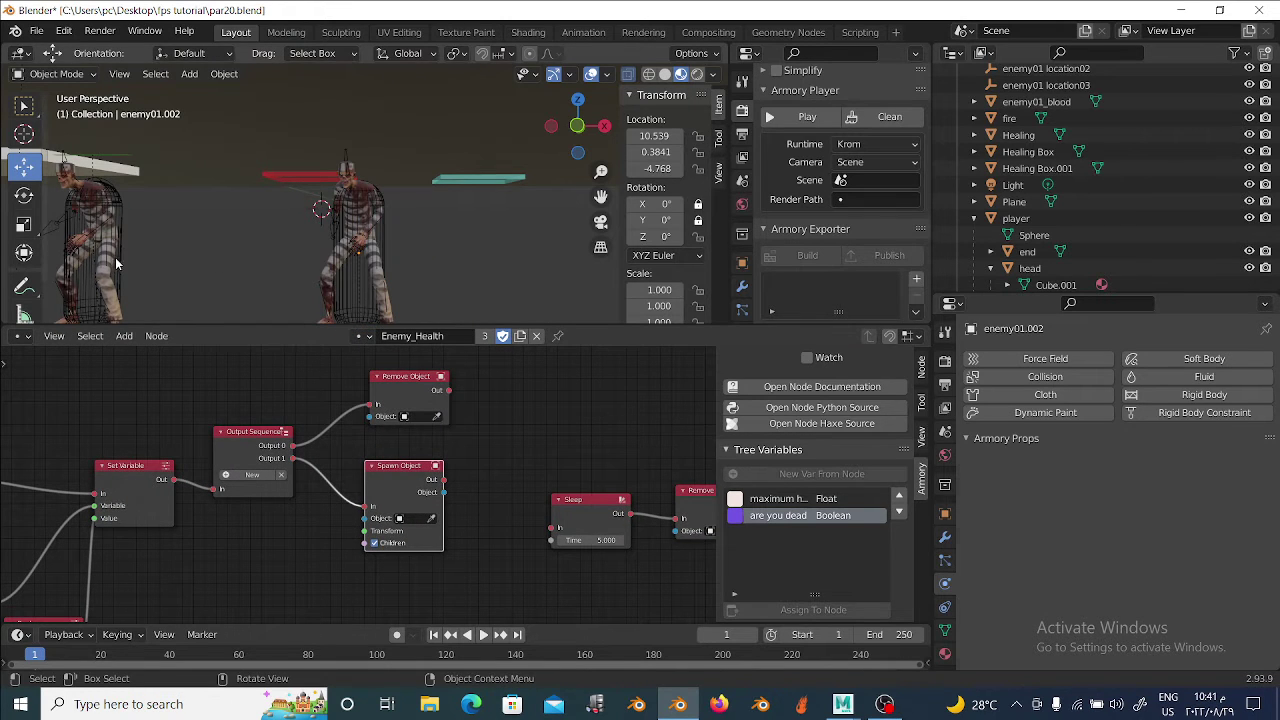
left_click(116, 263)
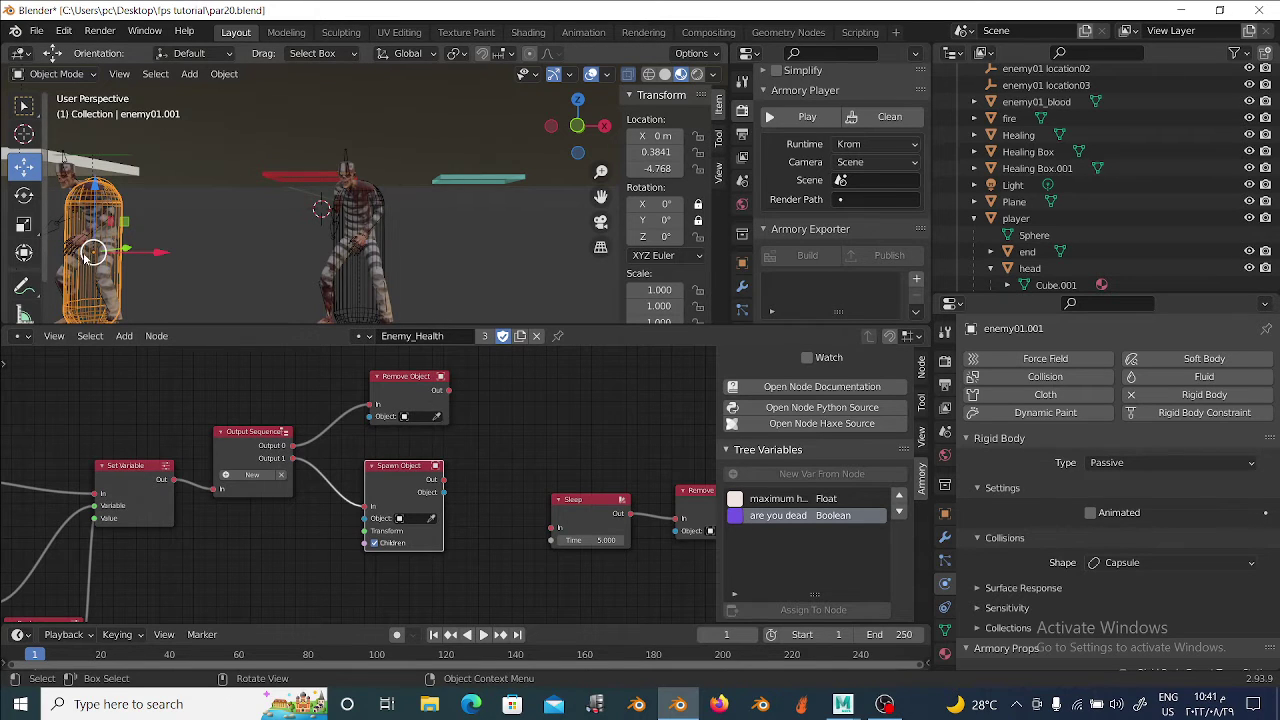
key("ctrl+v")
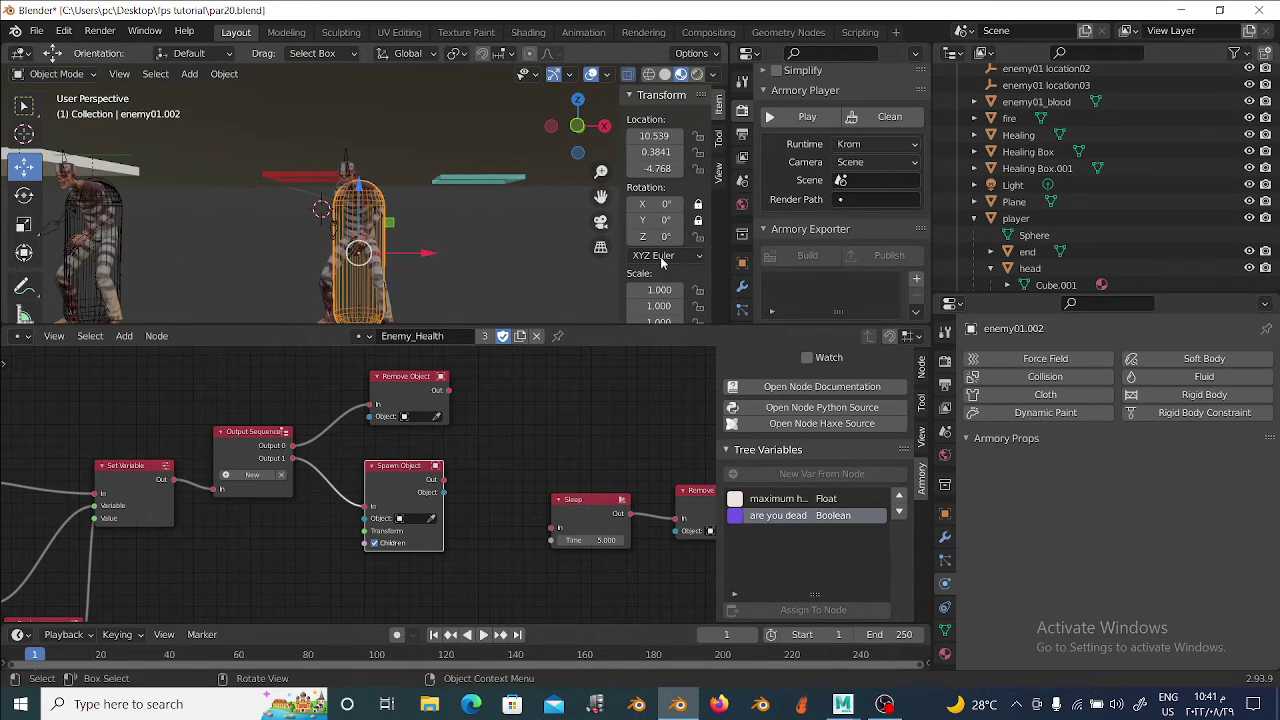
left_click(741, 262)
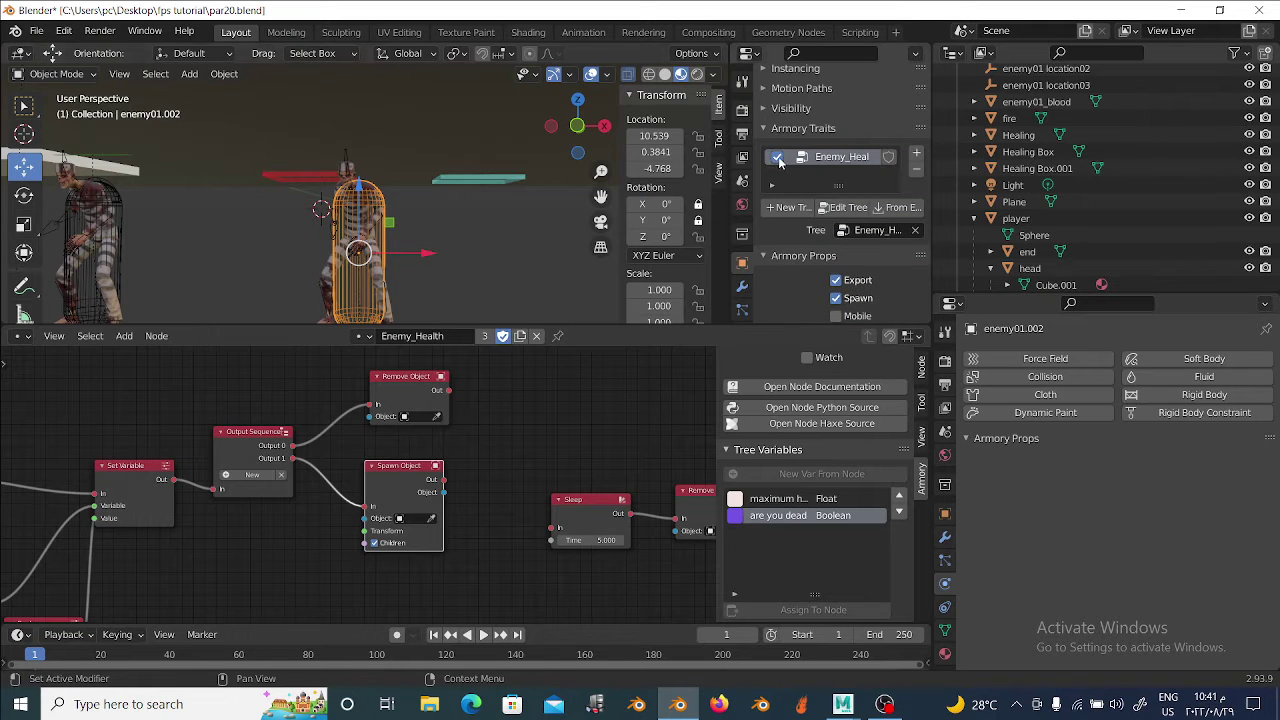
left_click(778, 158)
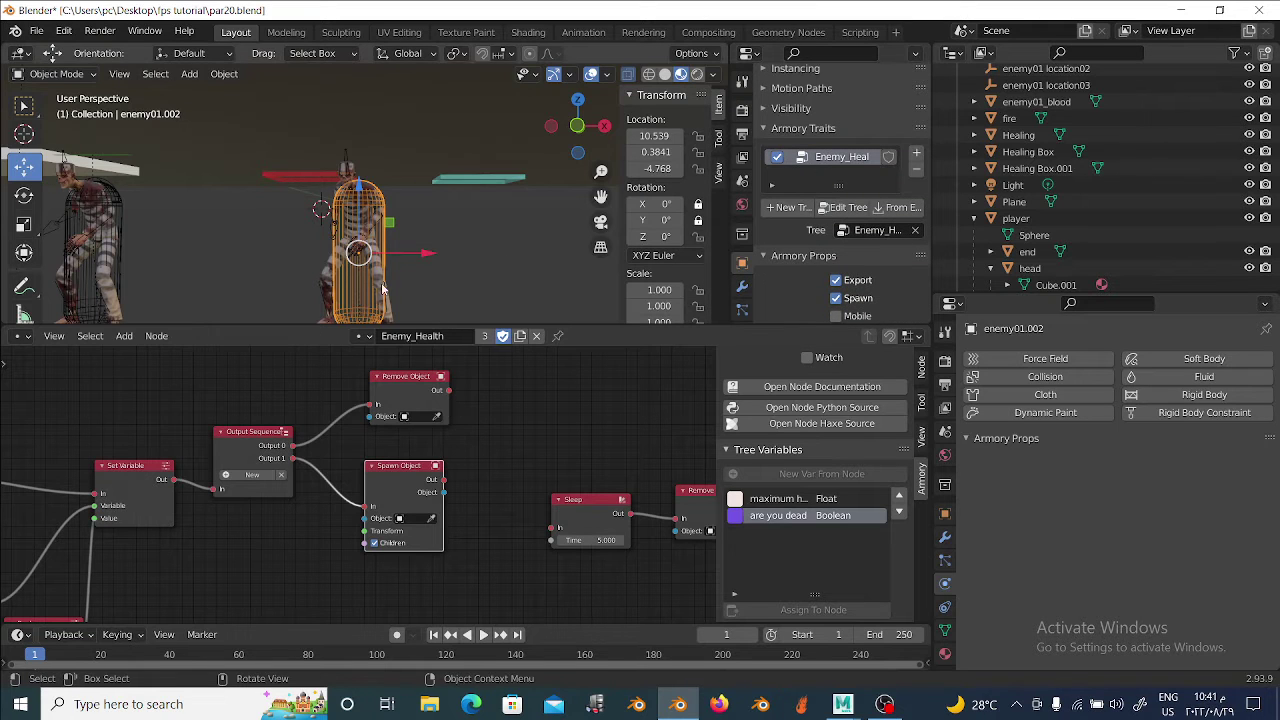
left_click(916, 168)
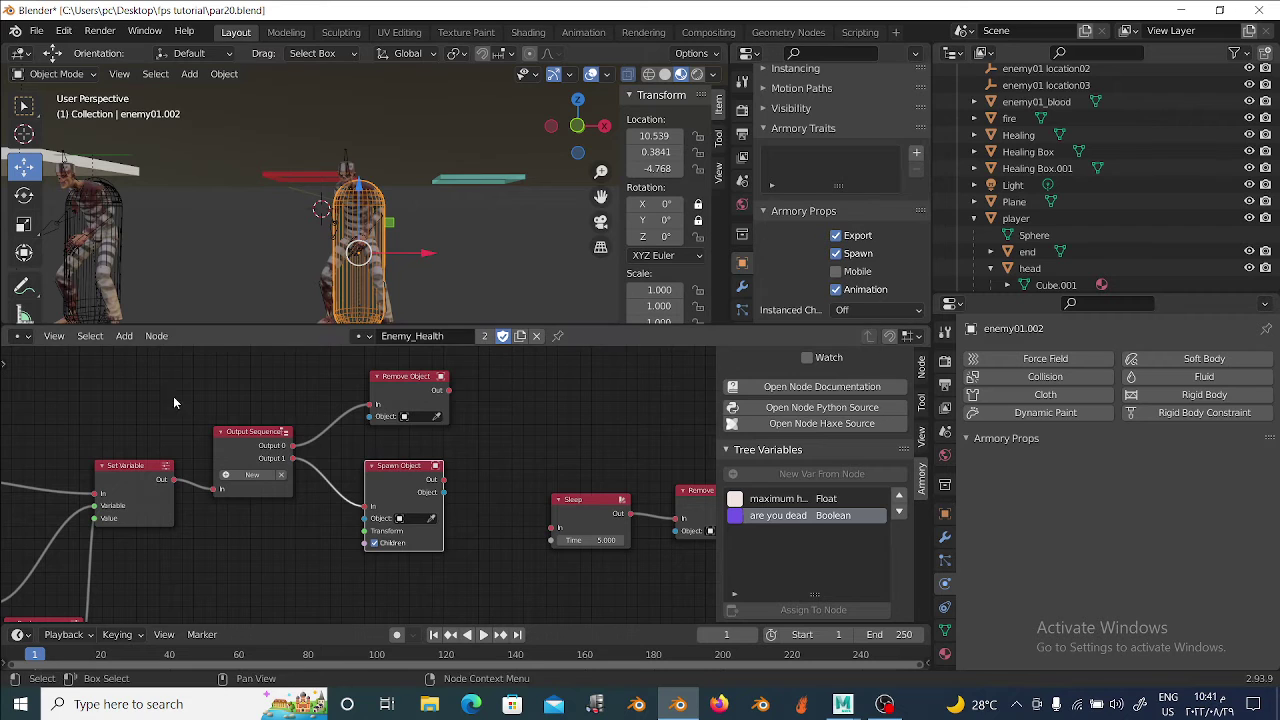
left_click(85, 310)
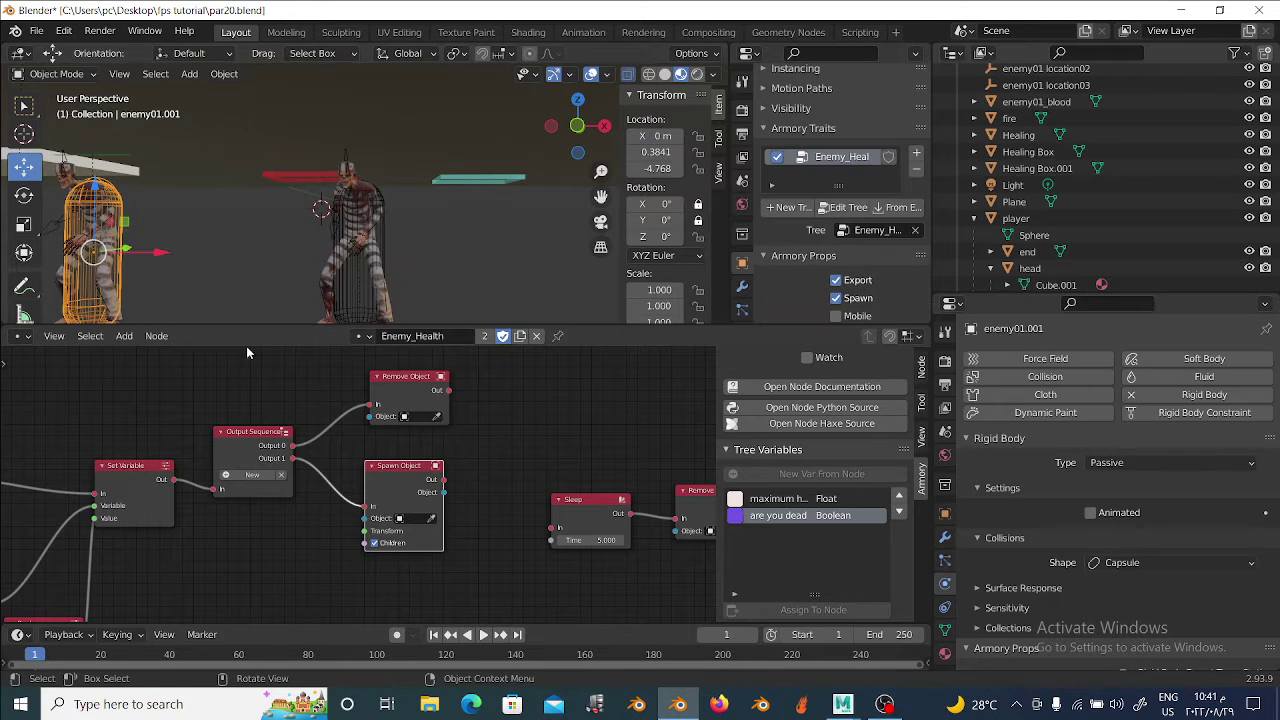
Set enemy01.002 as Spawn Object's object, shifting Spawn Object and the upper Remove Object right.
left_click_drag(408, 511, 442, 504)
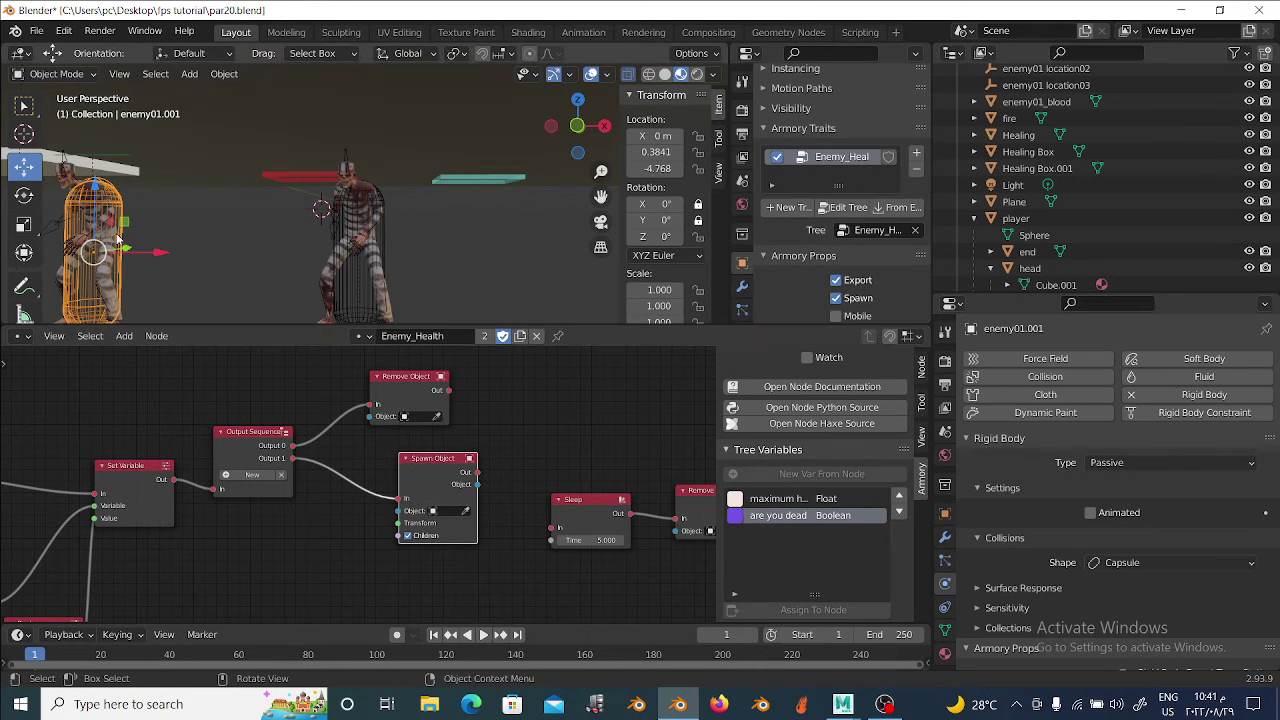
left_click_drag(392, 396, 414, 394)
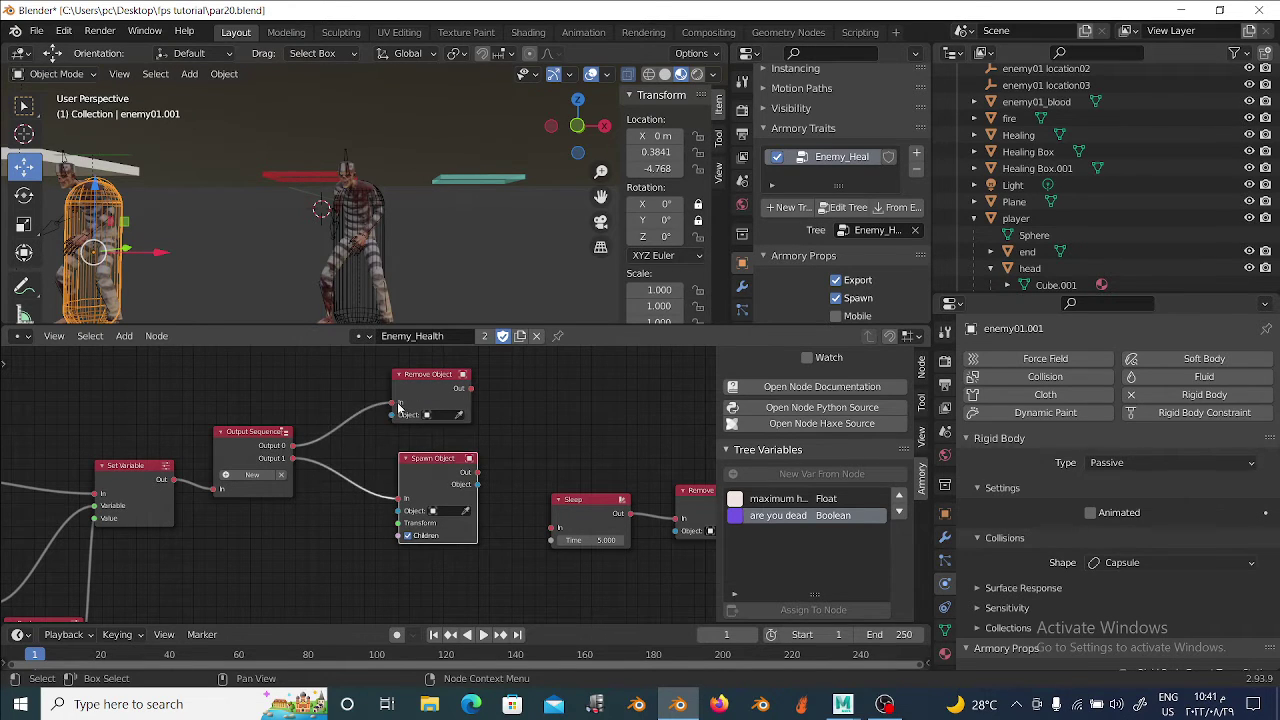
left_click(355, 298)
left_click(465, 511)
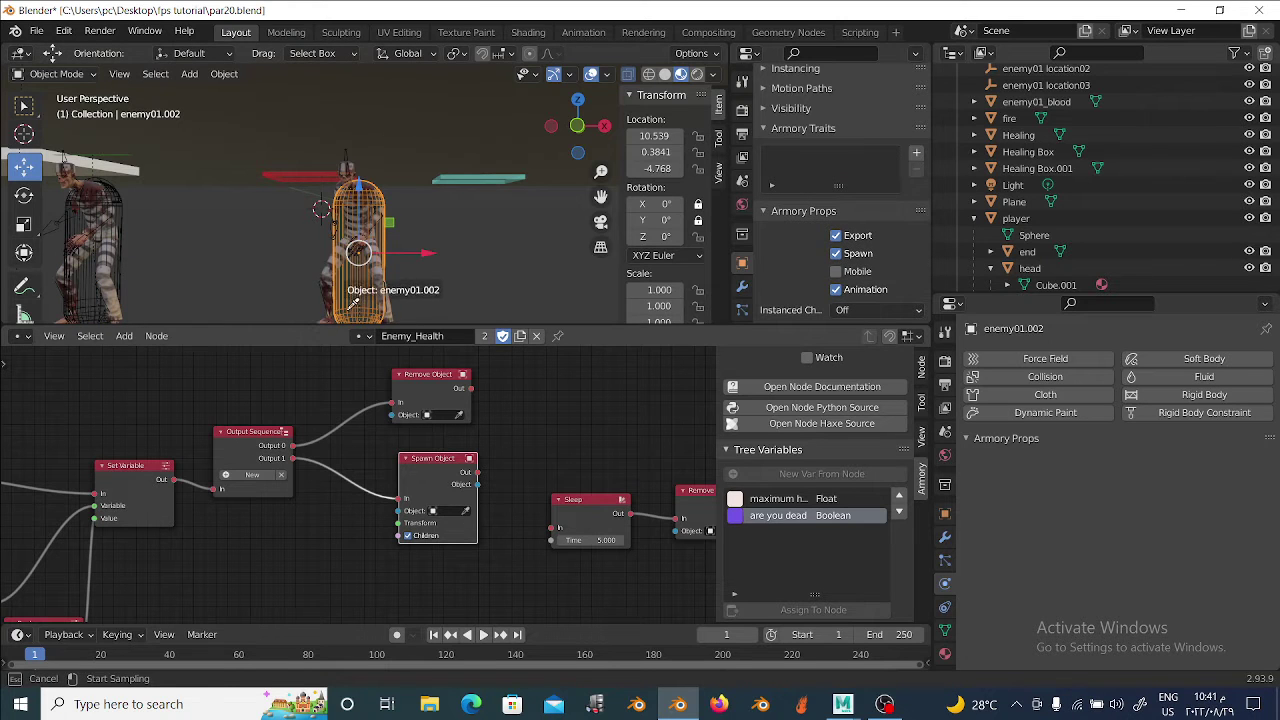
Enable Children on Spawn Object and add a Get Object Transform node below it.
left_click(389, 317)
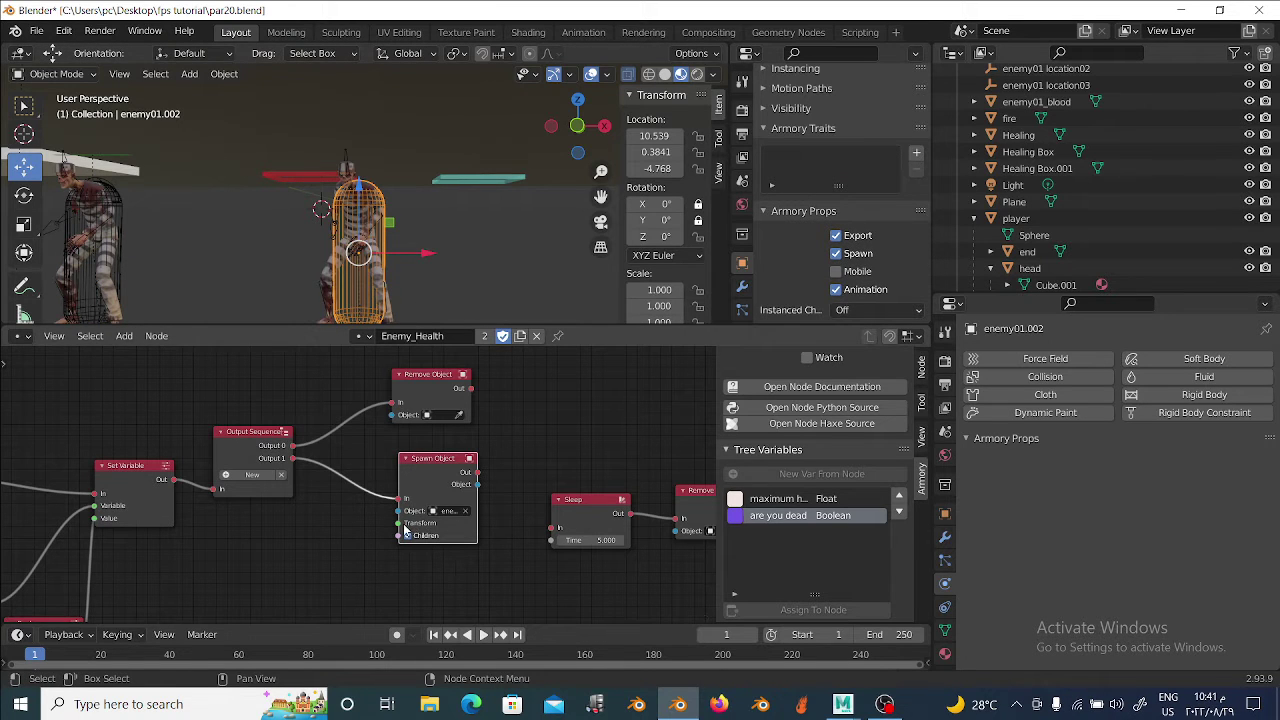
left_click(406, 536)
key("shift+a")
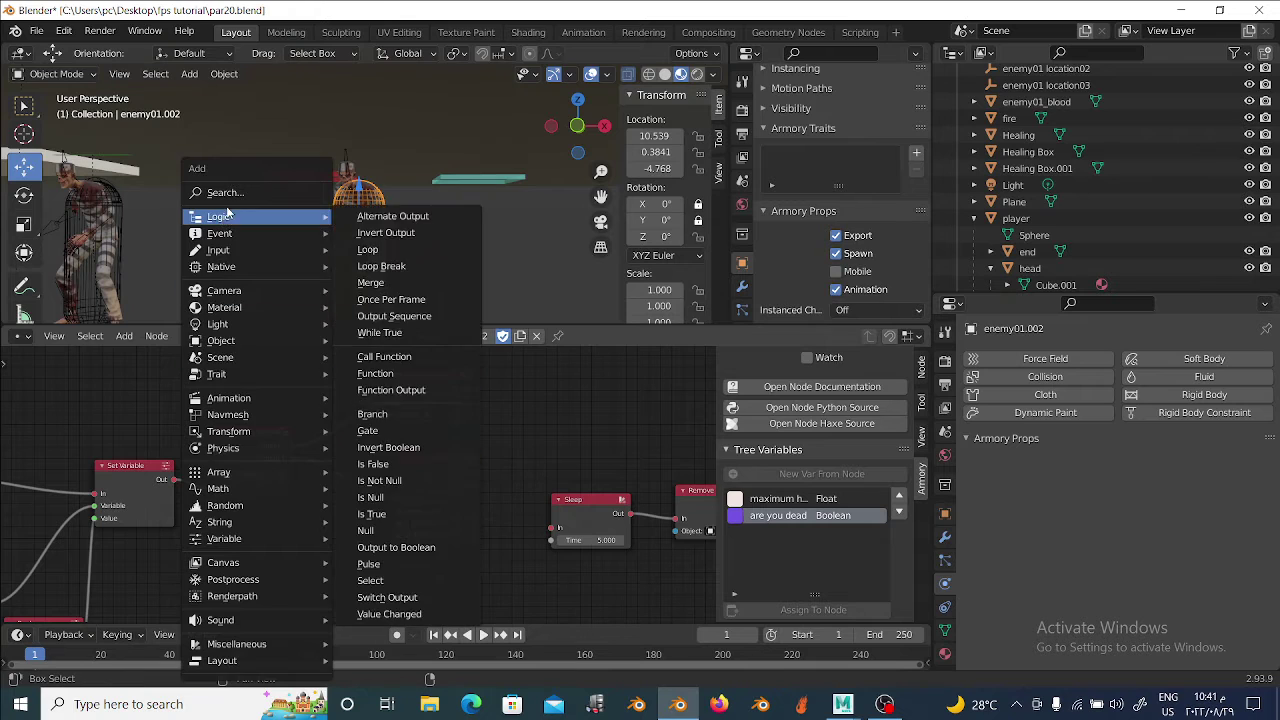
left_click(235, 203)
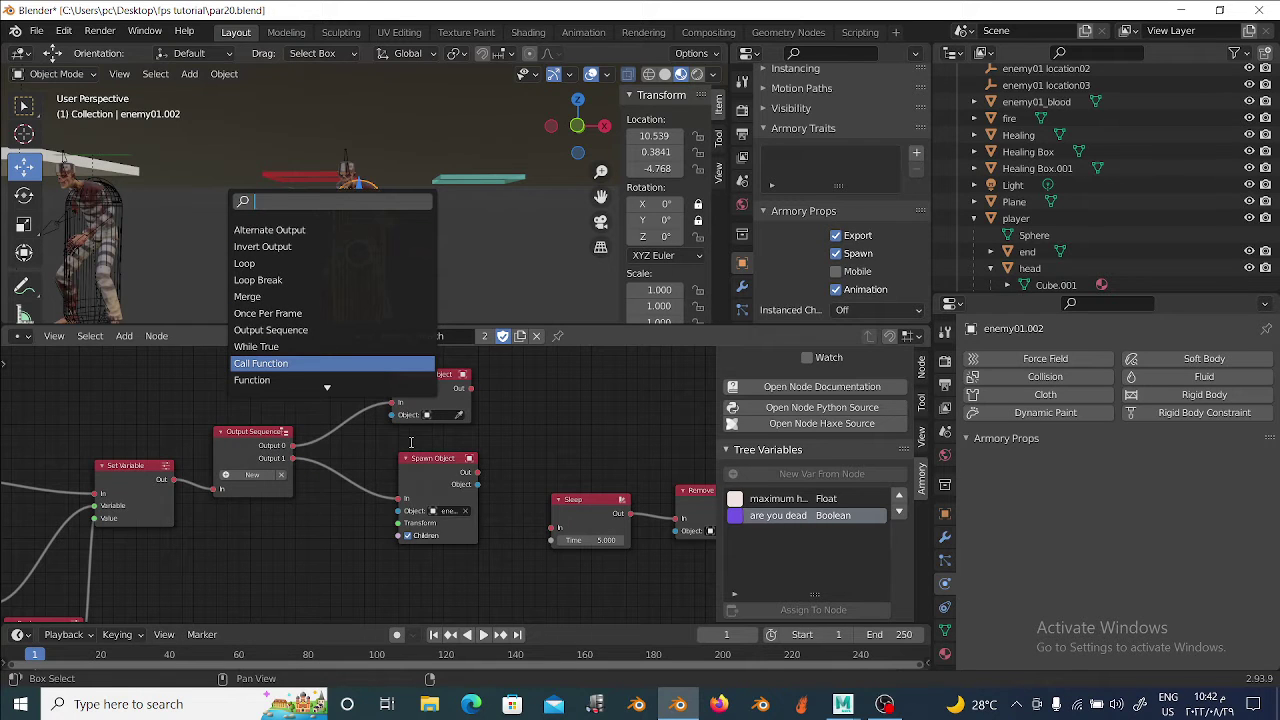
type("get trans")
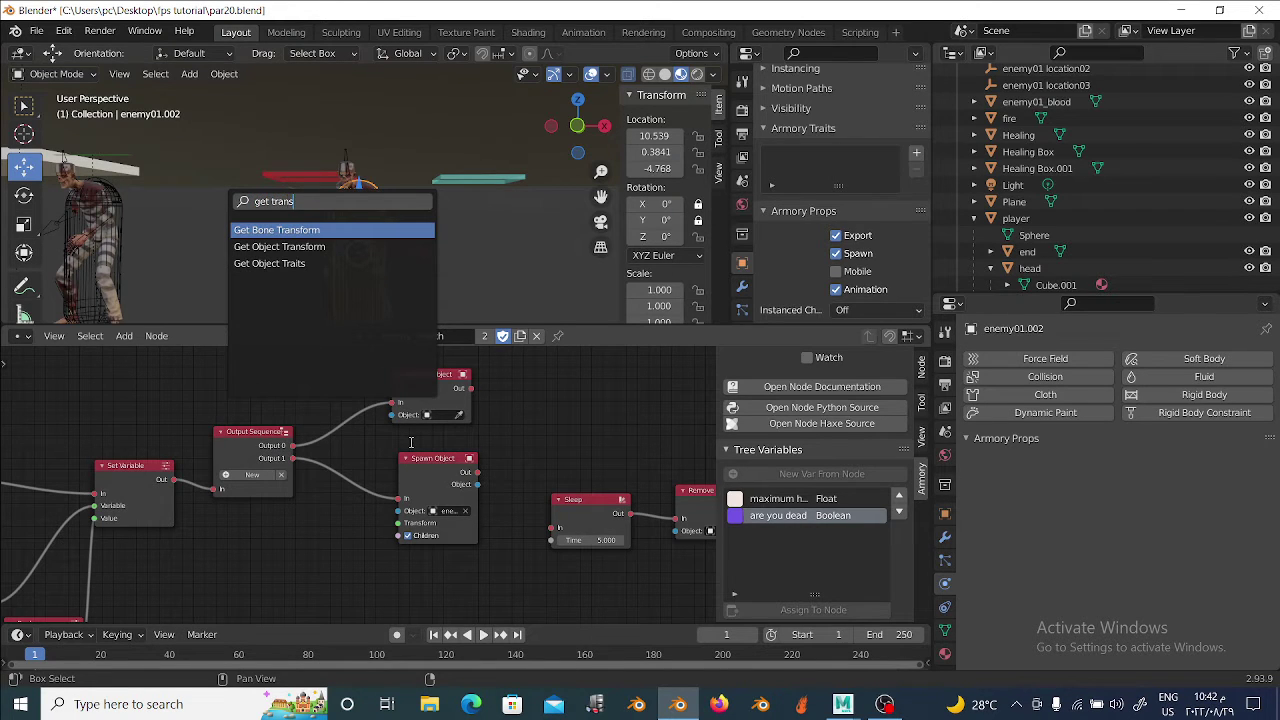
left_click(279, 246)
left_click(295, 548)
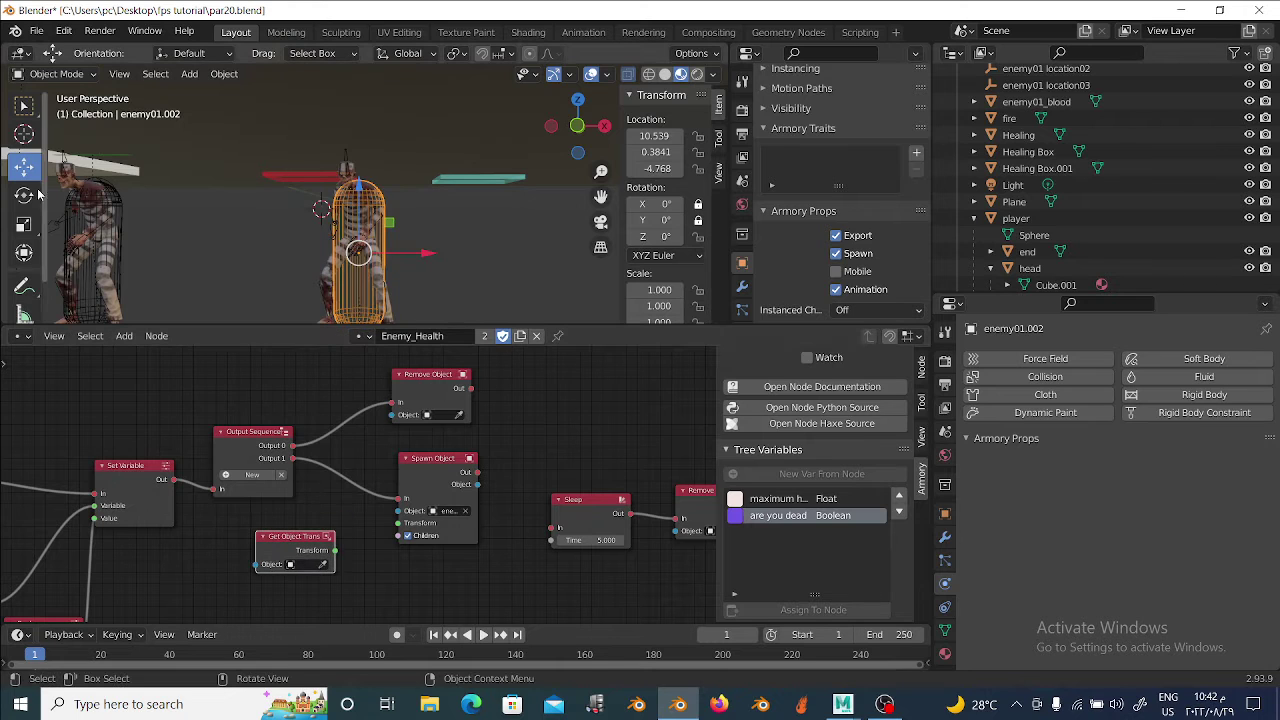
Feed Get Object Transform into Spawn Object's Transform, chain Spawn Object into Sleep, and edit Sleep's wait time.
left_click(89, 296)
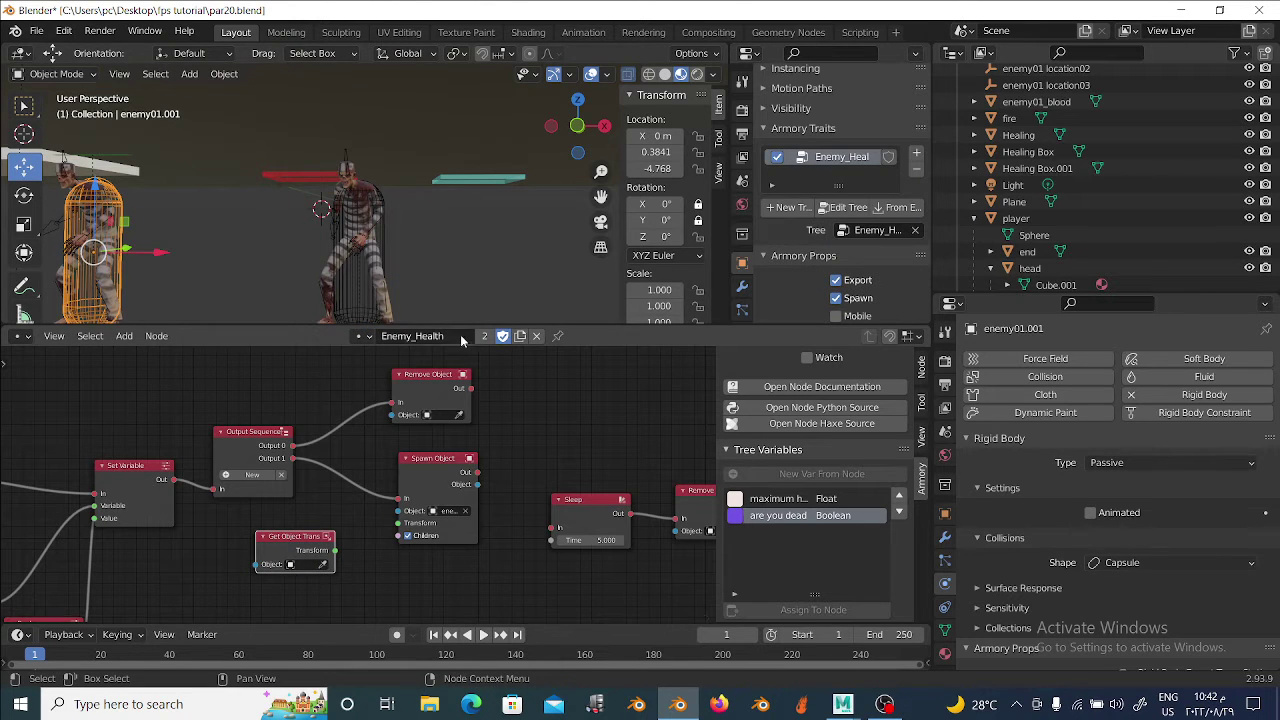
left_click_drag(335, 550, 398, 524)
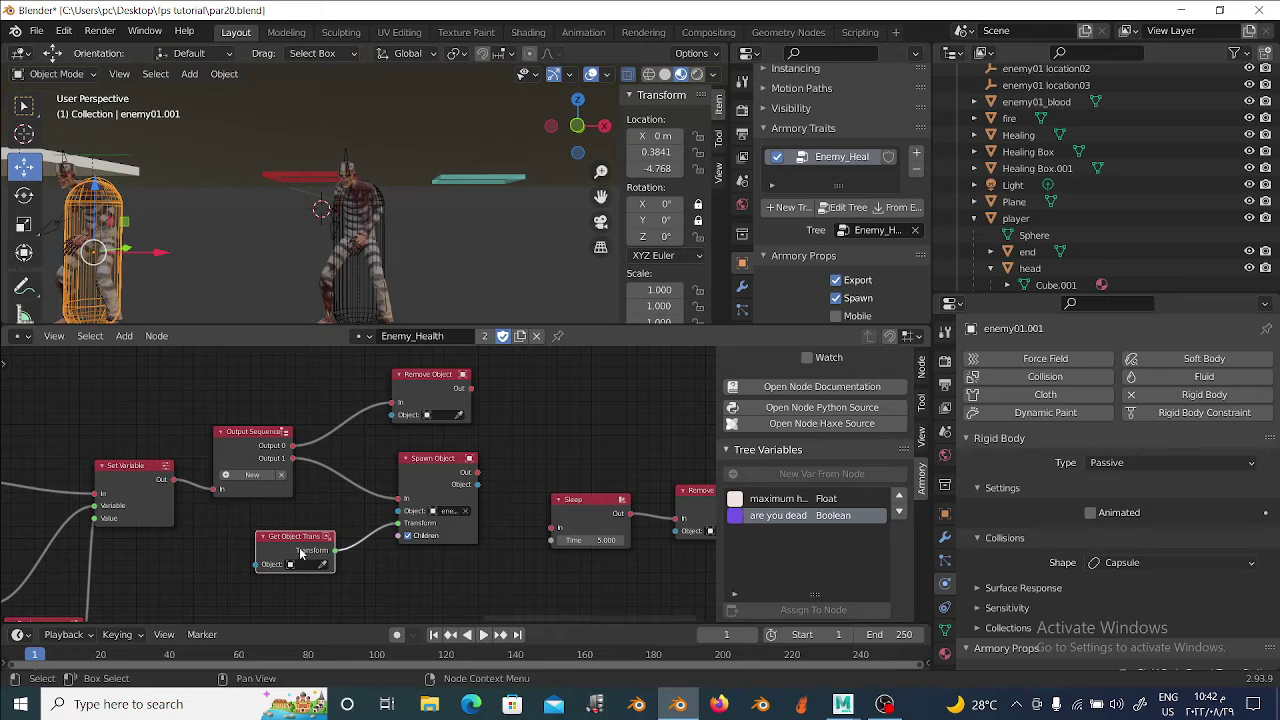
left_click_drag(290, 550, 251, 556)
middle_click_drag(448, 512, 261, 505)
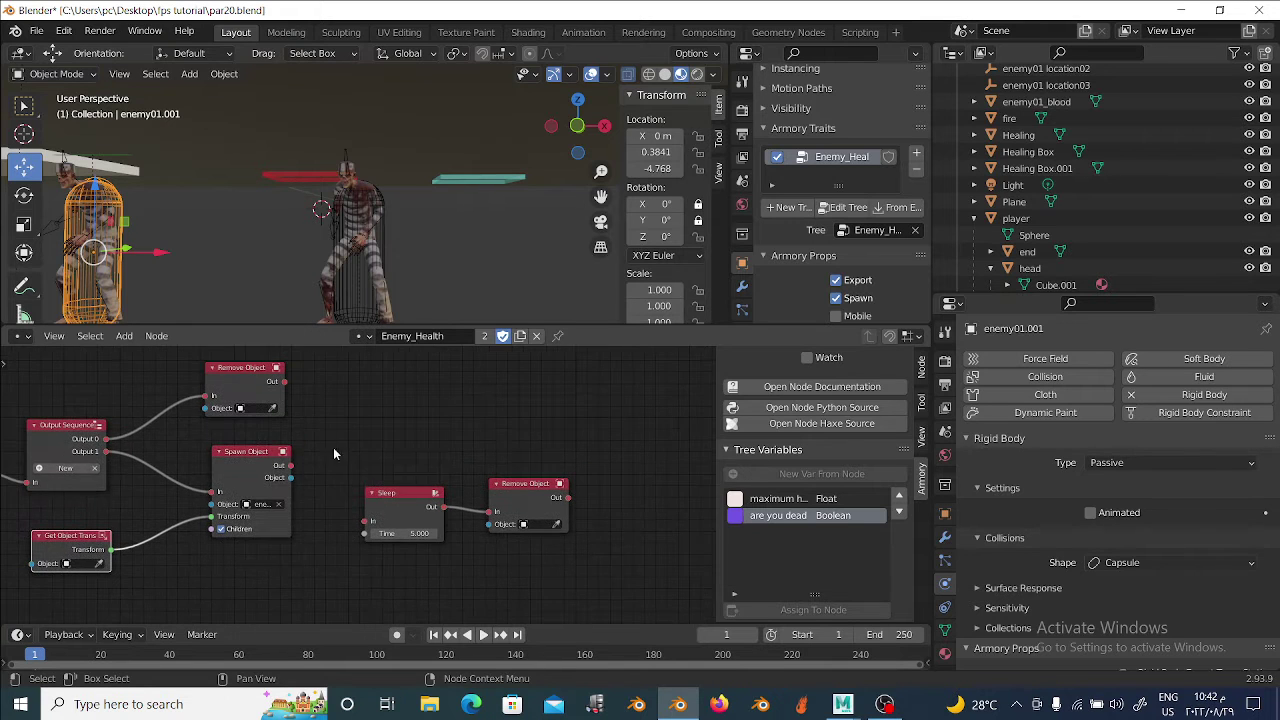
left_click_drag(290, 466, 365, 521)
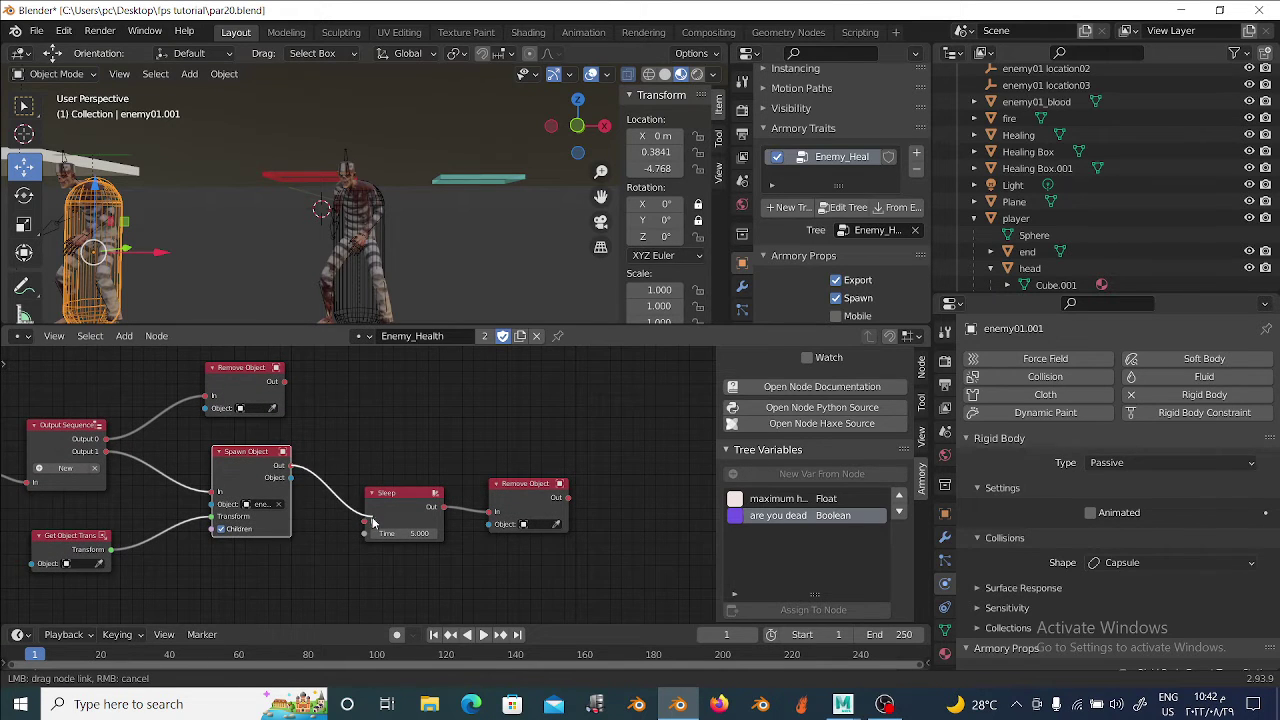
left_click(418, 534)
type("2")
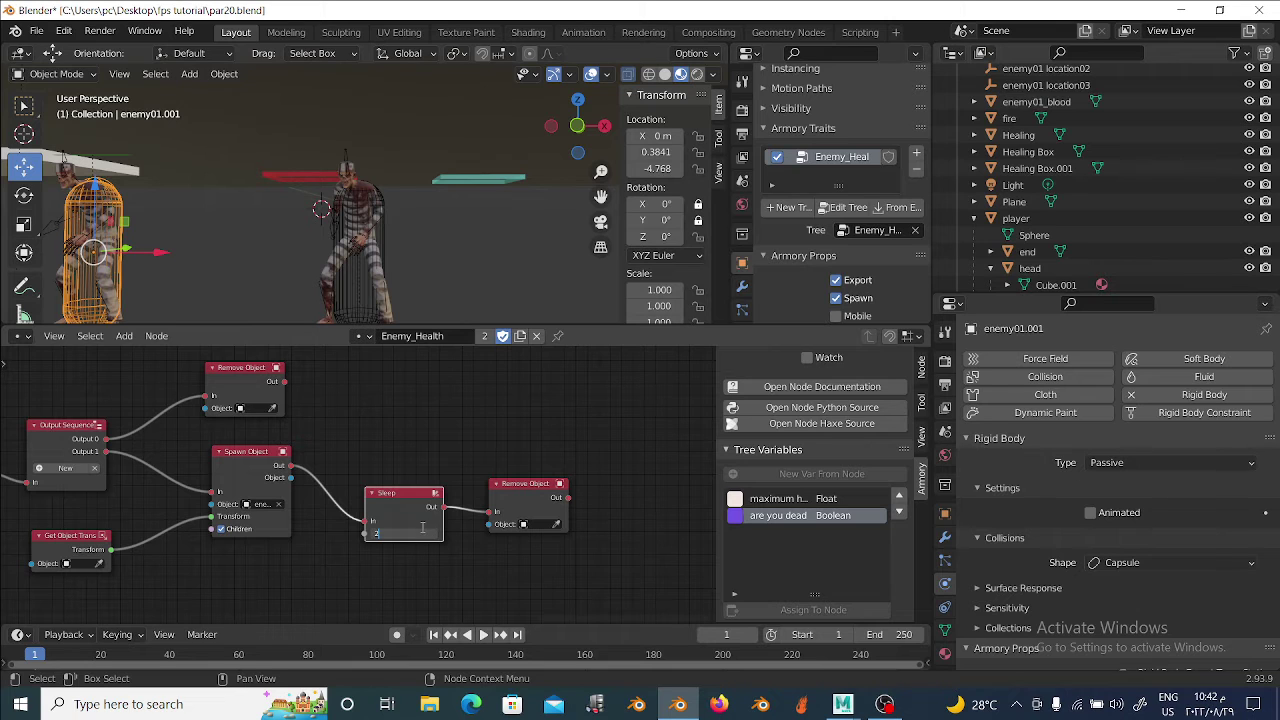
Confirm the 2-second Sleep time, then box-select Sleep and Remove Object and shift them right.
key("Return")
scroll(418, 503, "up", 1)
scroll(418, 503, "up", 1)
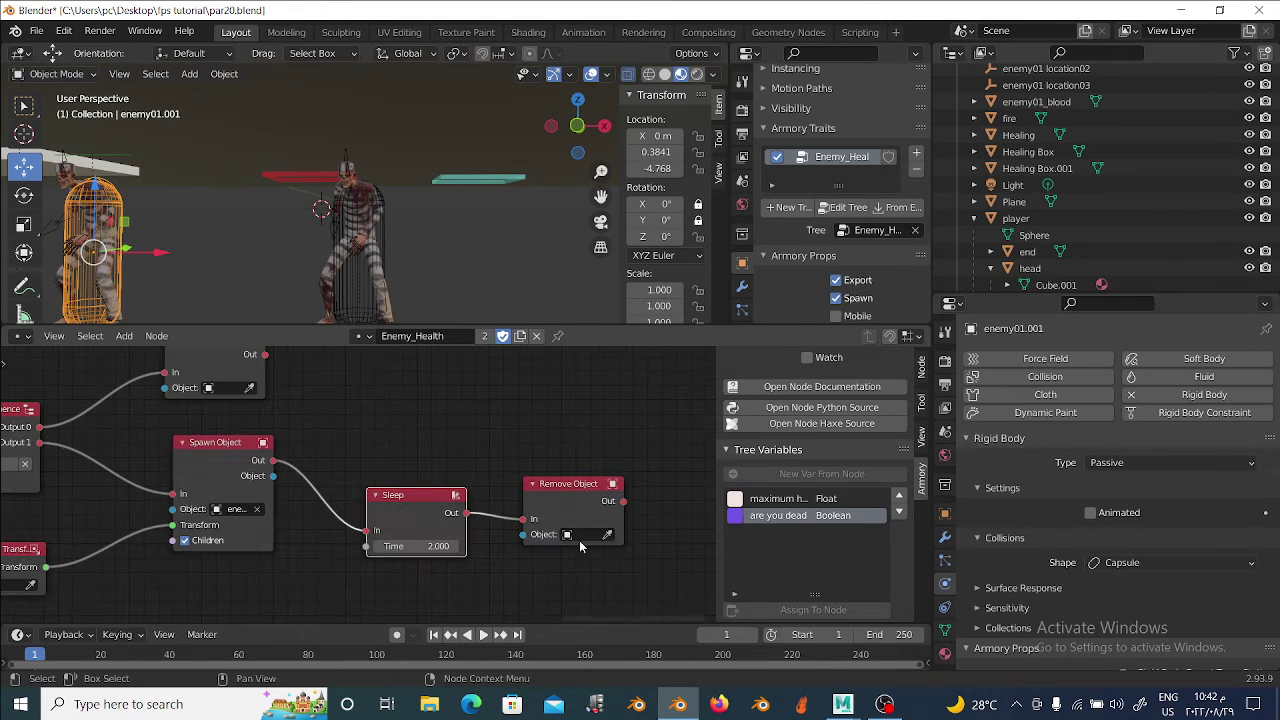
key("b")
left_click_drag(422, 436, 634, 592)
left_click_drag(415, 495, 448, 472)
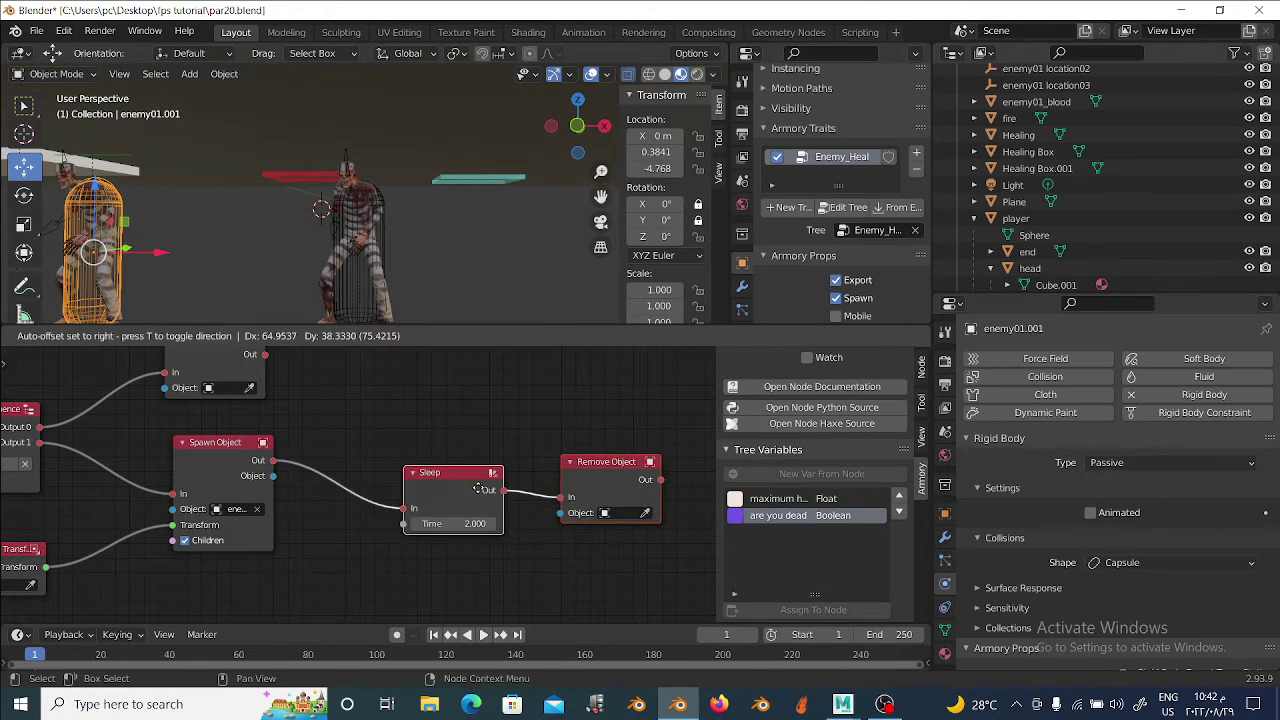
middle_click_drag(399, 491, 455, 483)
Remove the Spawn Object→Sleep link and push Sleep and Remove Object further right.
left_click_drag(456, 483, 502, 481)
middle_click_drag(502, 481, 279, 478)
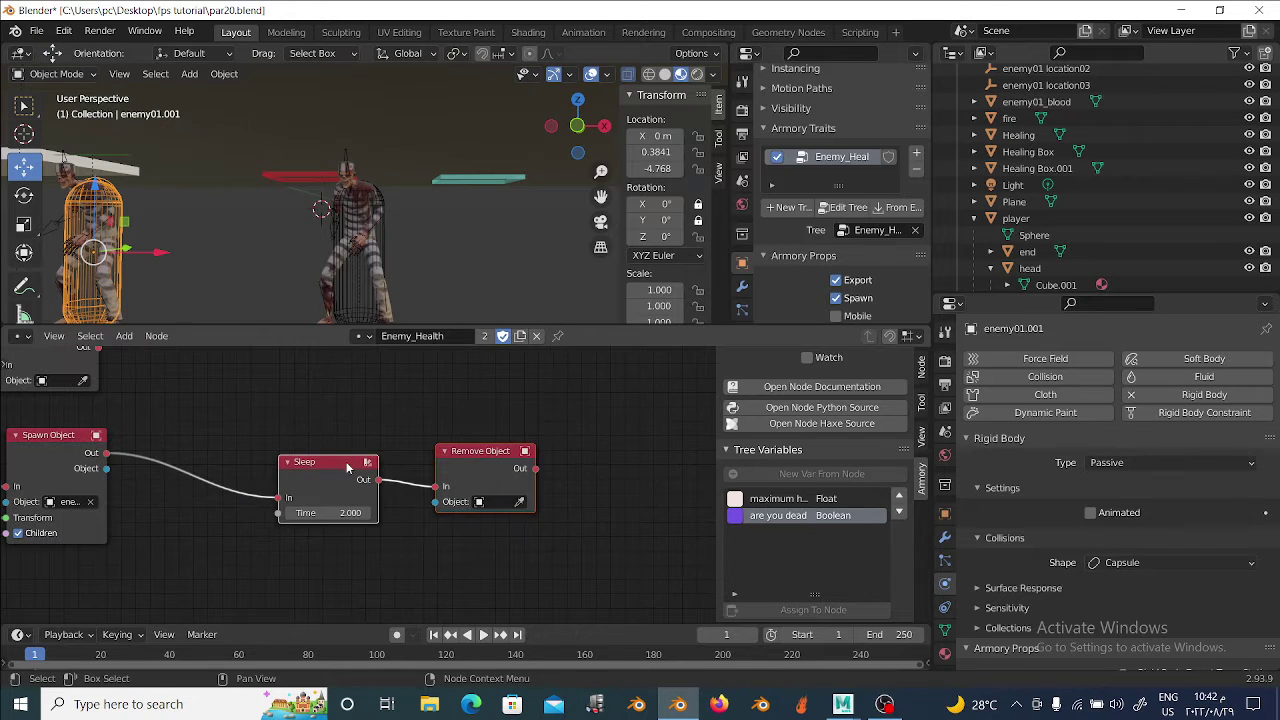
left_click_drag(330, 410, 555, 525)
mouse_move(322, 478)
left_mouse_down()
mouse_move(414, 478)
mouse_move(263, 451)
left_mouse_up()
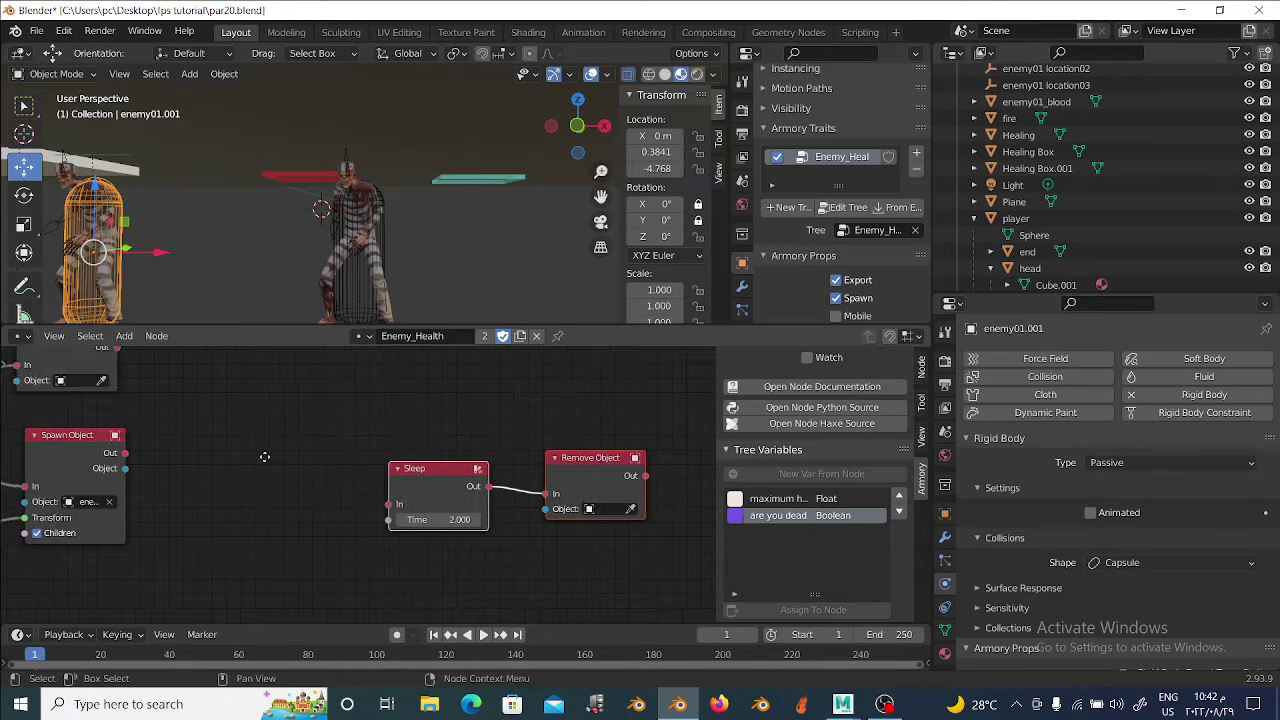
middle_click_drag(215, 467, 492, 441)
scroll(378, 503, "down", 3)
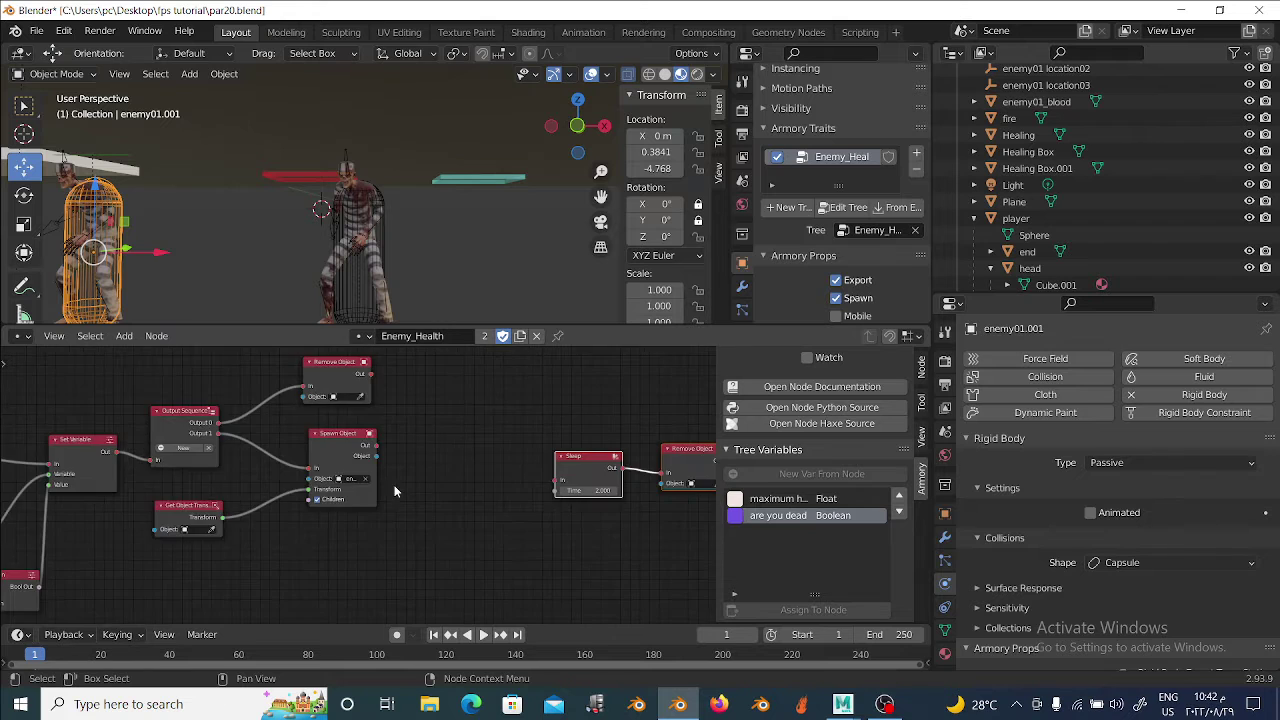
scroll(137, 467, "down", 2)
left_click(106, 463)
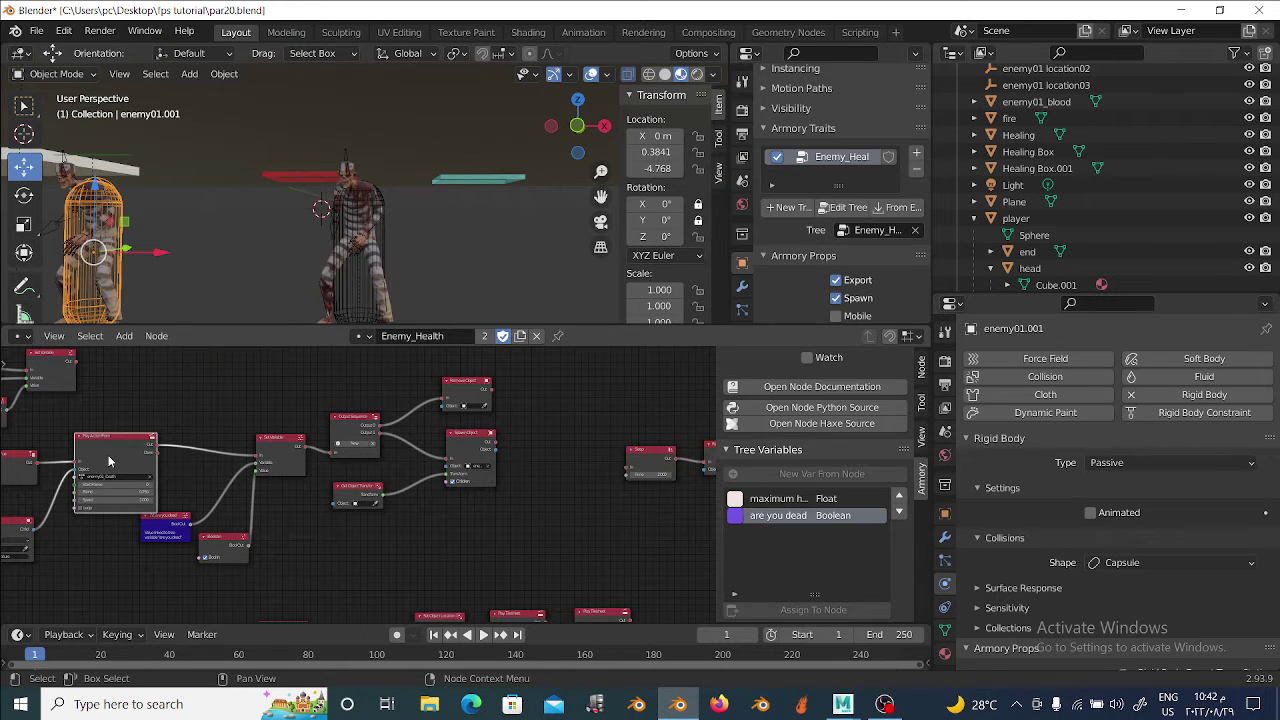
Place a Play Action From node after Spawn Object and link Spawn Object's Out to its In.
left_click_drag(110, 461, 555, 447)
scroll(350, 494, "up", 2)
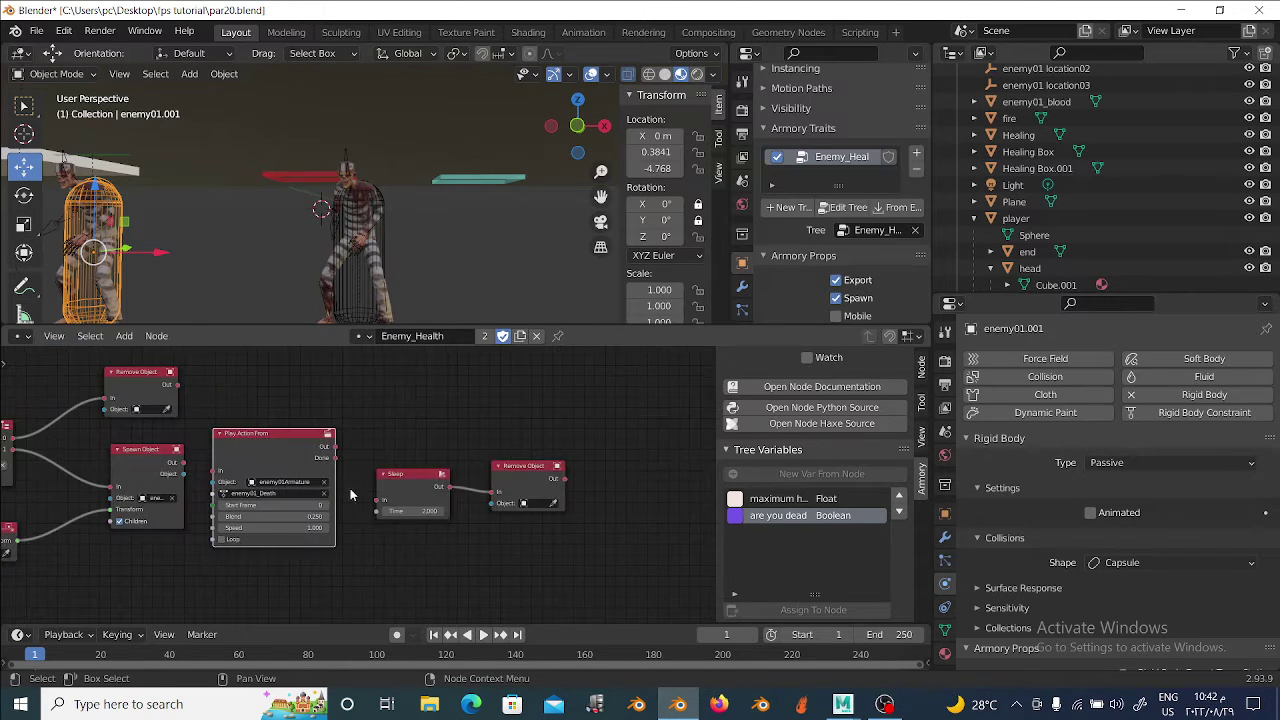
scroll(350, 494, "up", 1)
left_click_drag(378, 412, 684, 600)
left_click_drag(455, 492, 525, 493)
left_click_drag(230, 440, 279, 433)
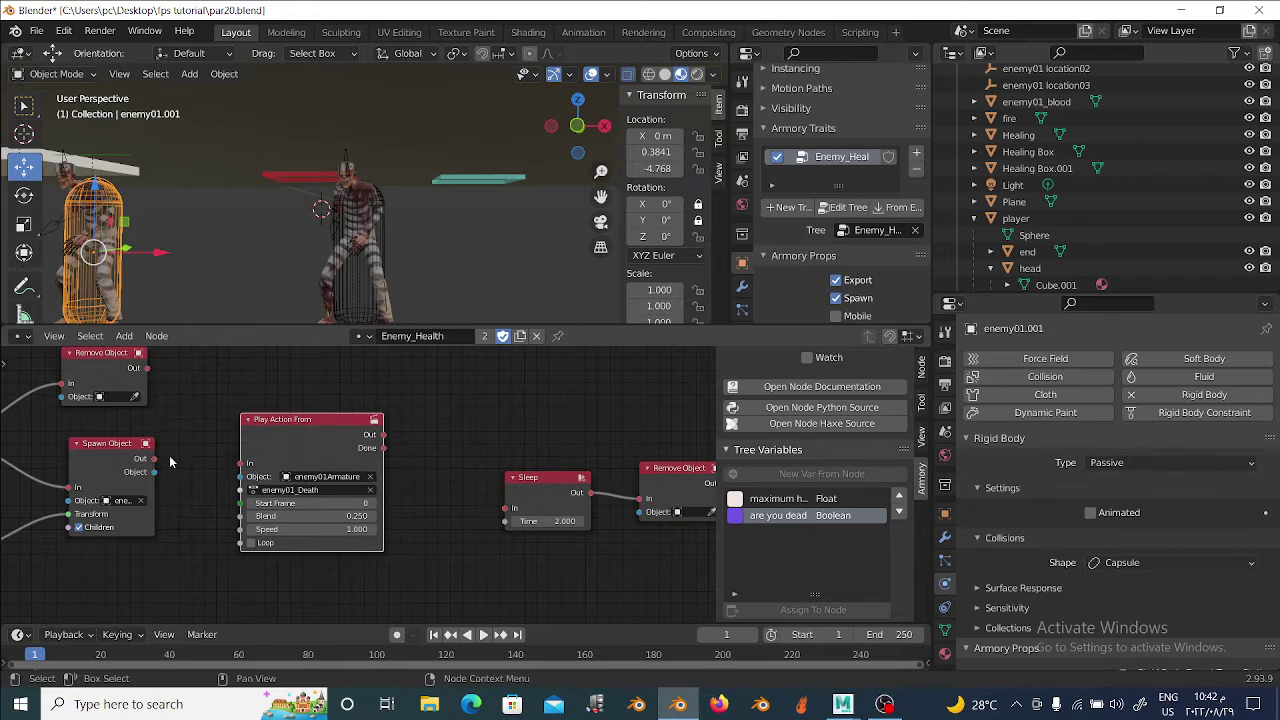
left_click_drag(154, 458, 241, 463)
left_click_drag(246, 540, 290, 540)
Feed the spawned object into Play Action From's Object input and link its Out to Sleep.
scroll(289, 517, "down", 1)
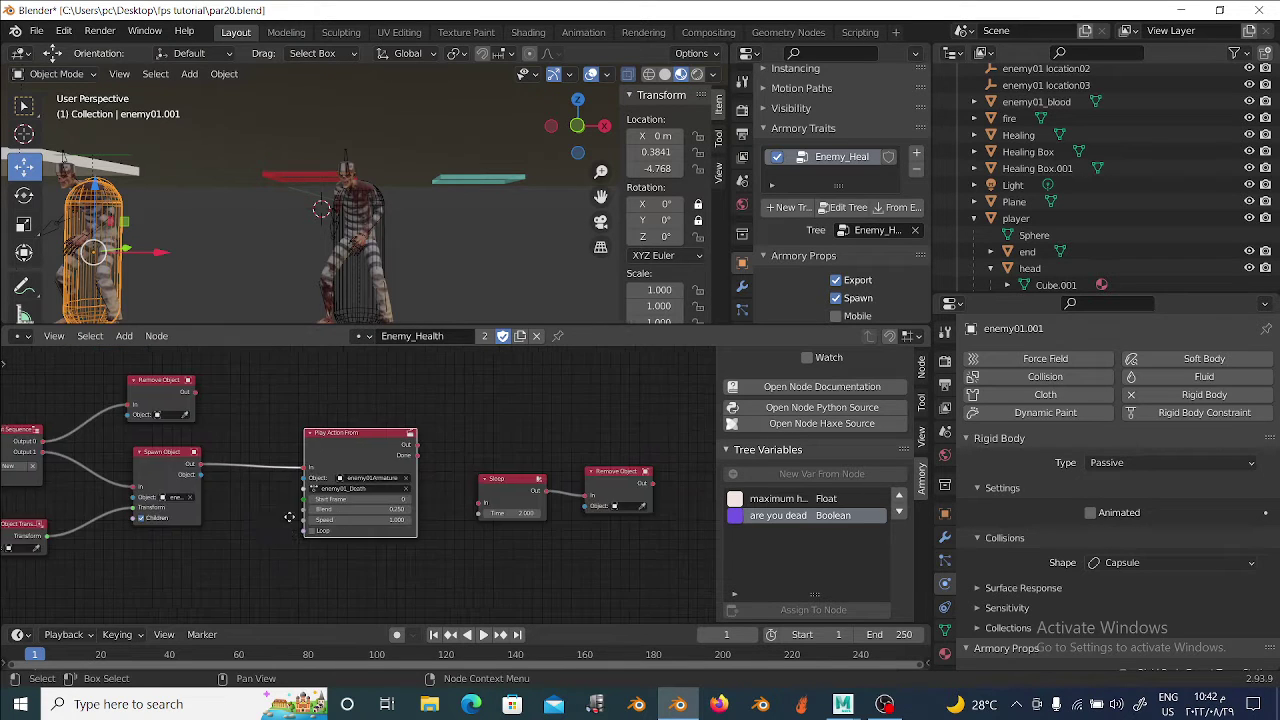
scroll(289, 517, "up", 2)
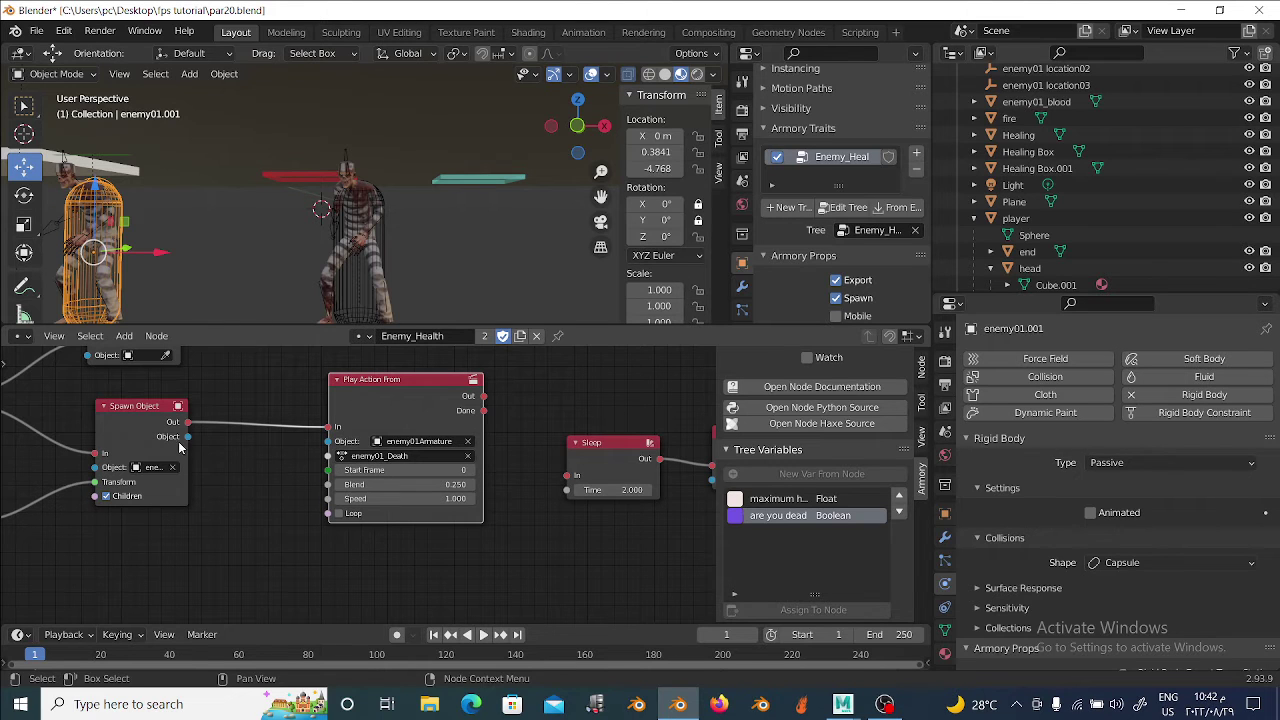
left_click_drag(187, 437, 330, 441)
scroll(340, 450, "up", 2)
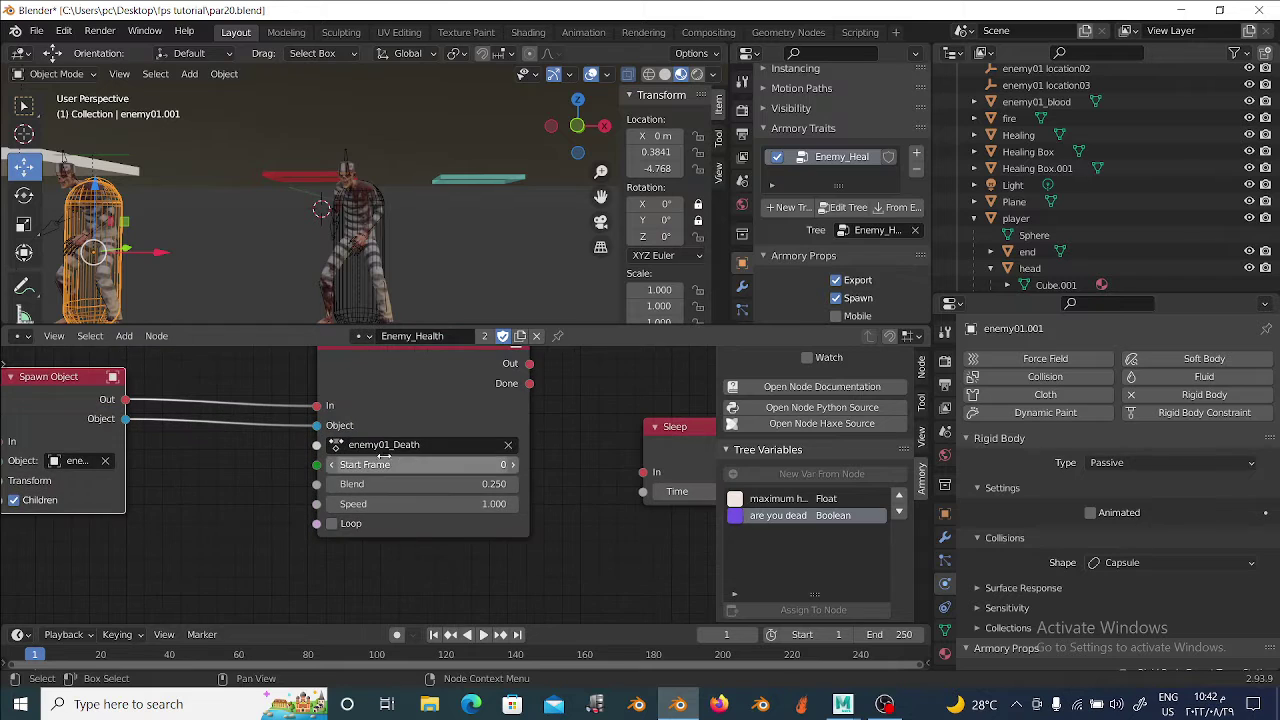
scroll(366, 455, "down", 3)
scroll(449, 471, "down", 2)
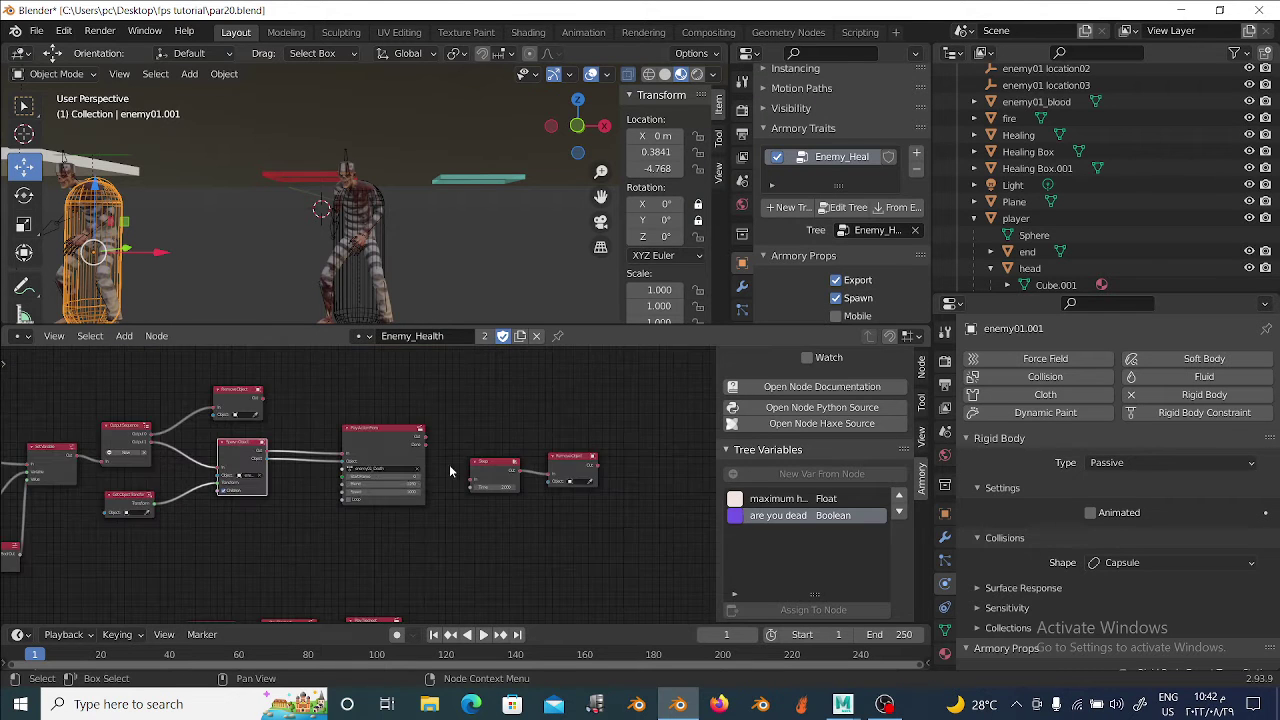
scroll(168, 529, "up", 2)
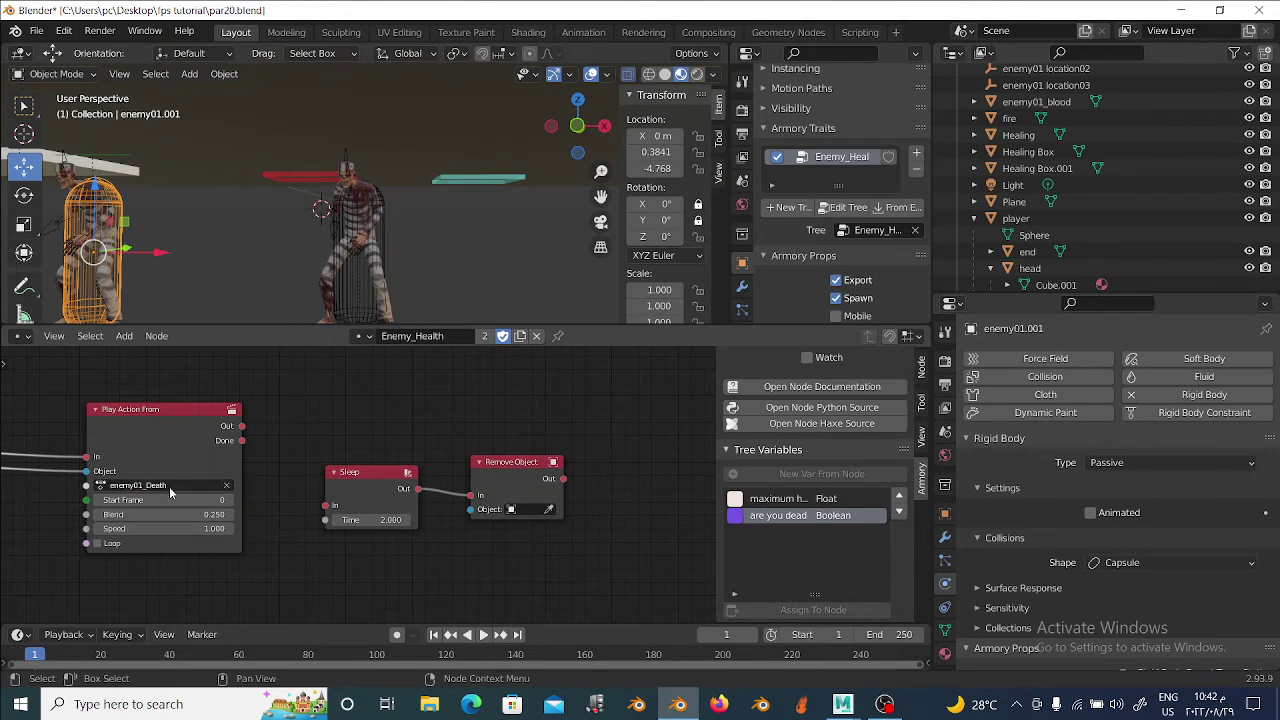
left_click_drag(242, 426, 330, 510)
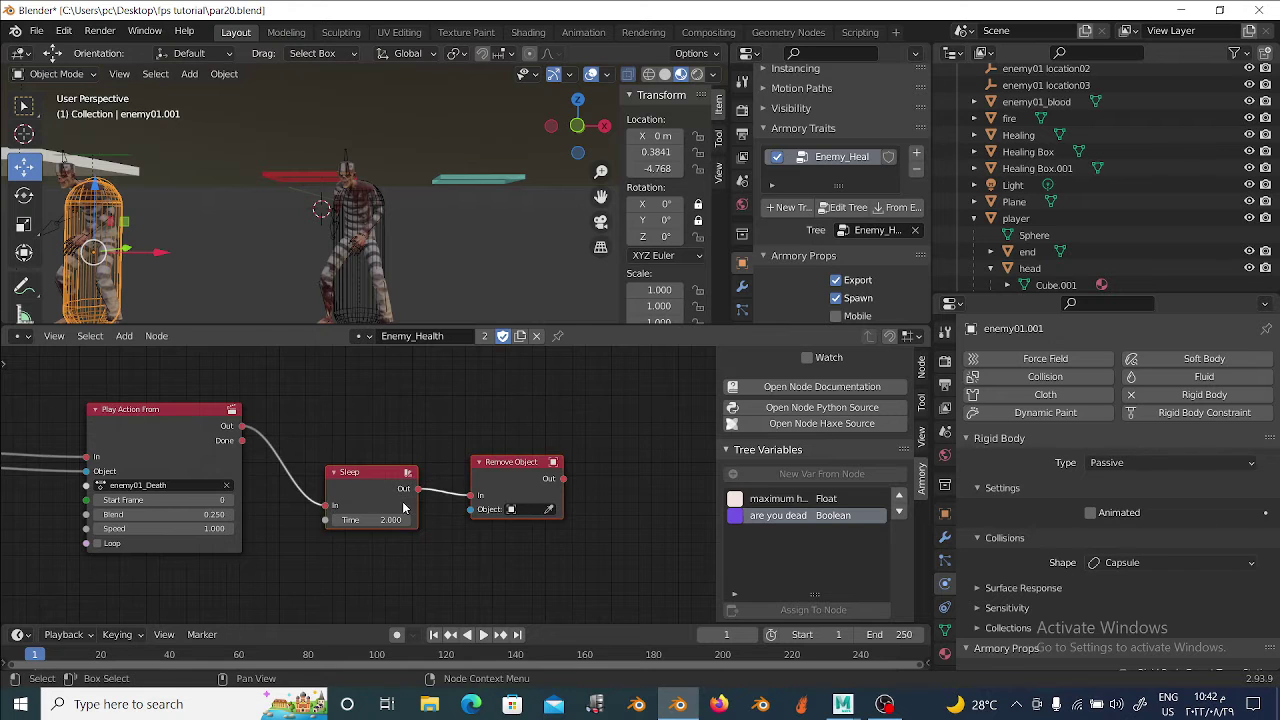
scroll(330, 510, "down", 2)
scroll(330, 510, "left", 3, "ctrl")
Clean the project's previous build from the Armory Player settings.
left_click(742, 110)
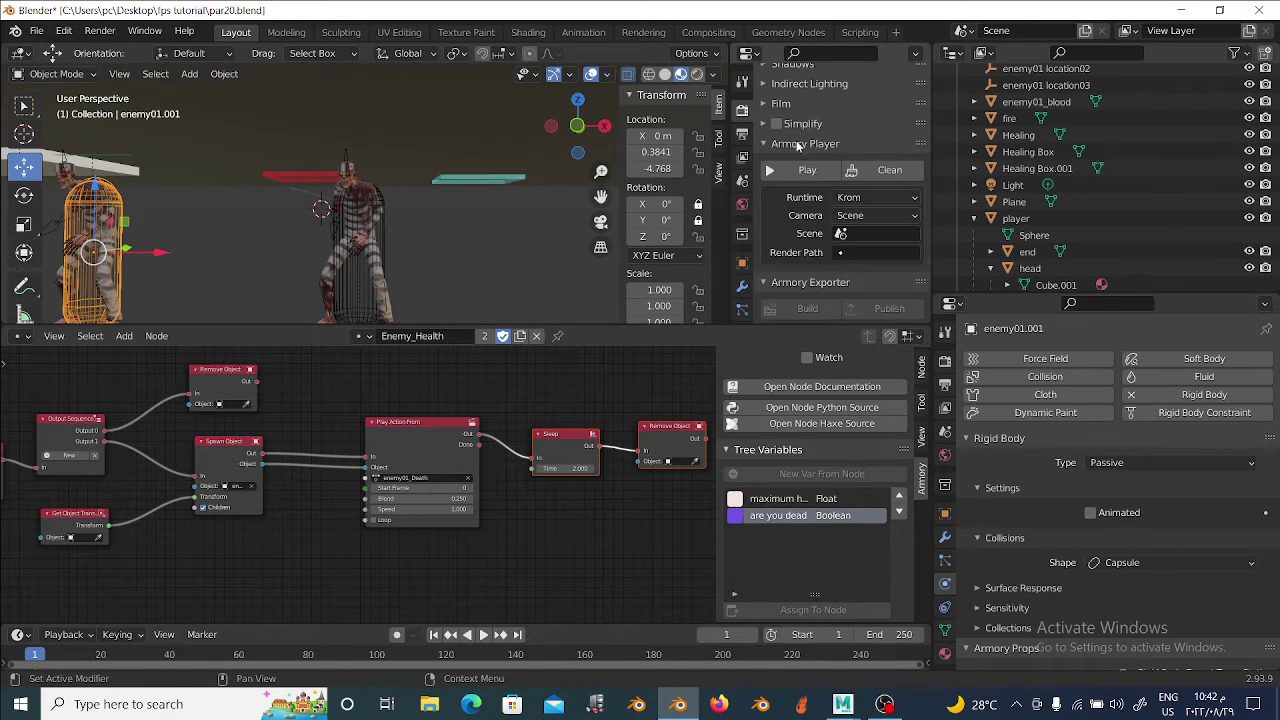
scroll(850, 150, "down", 2)
left_click(866, 116)
left_click(866, 110)
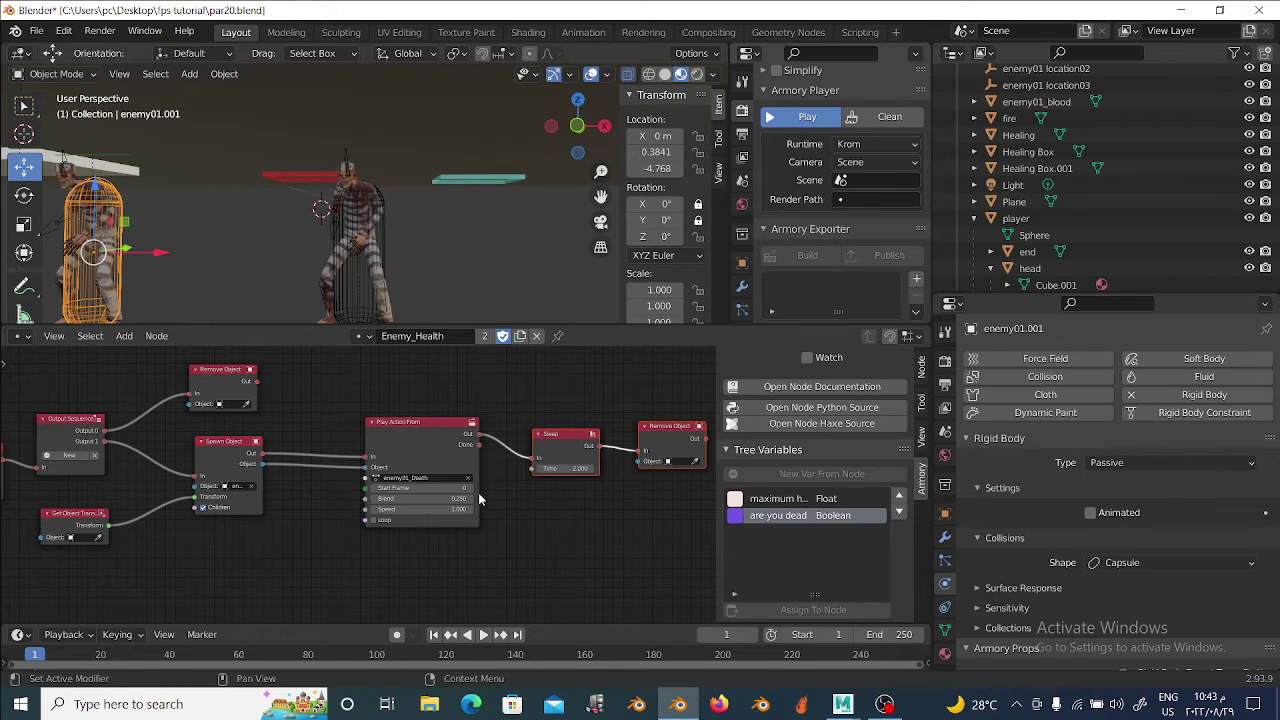
Launch the game with F5, shoot an enemy, and close the player window.
key("F5")
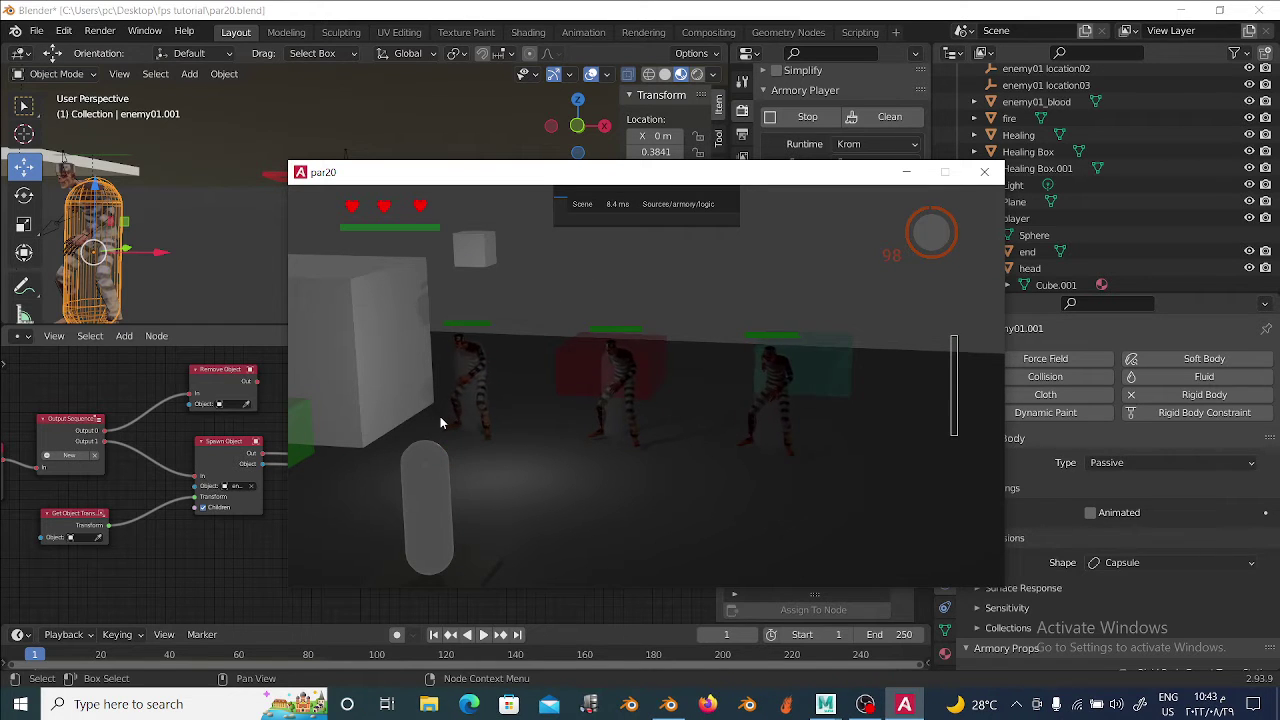
left_click(440, 416)
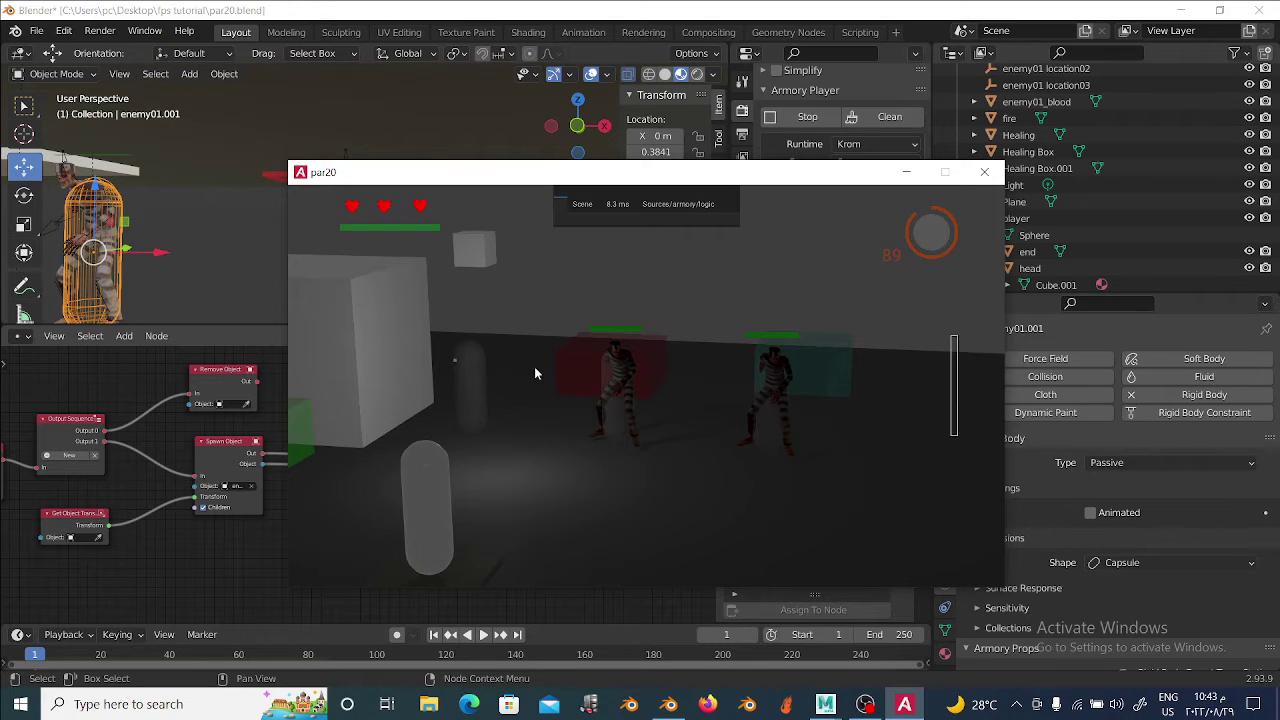
left_click(984, 172)
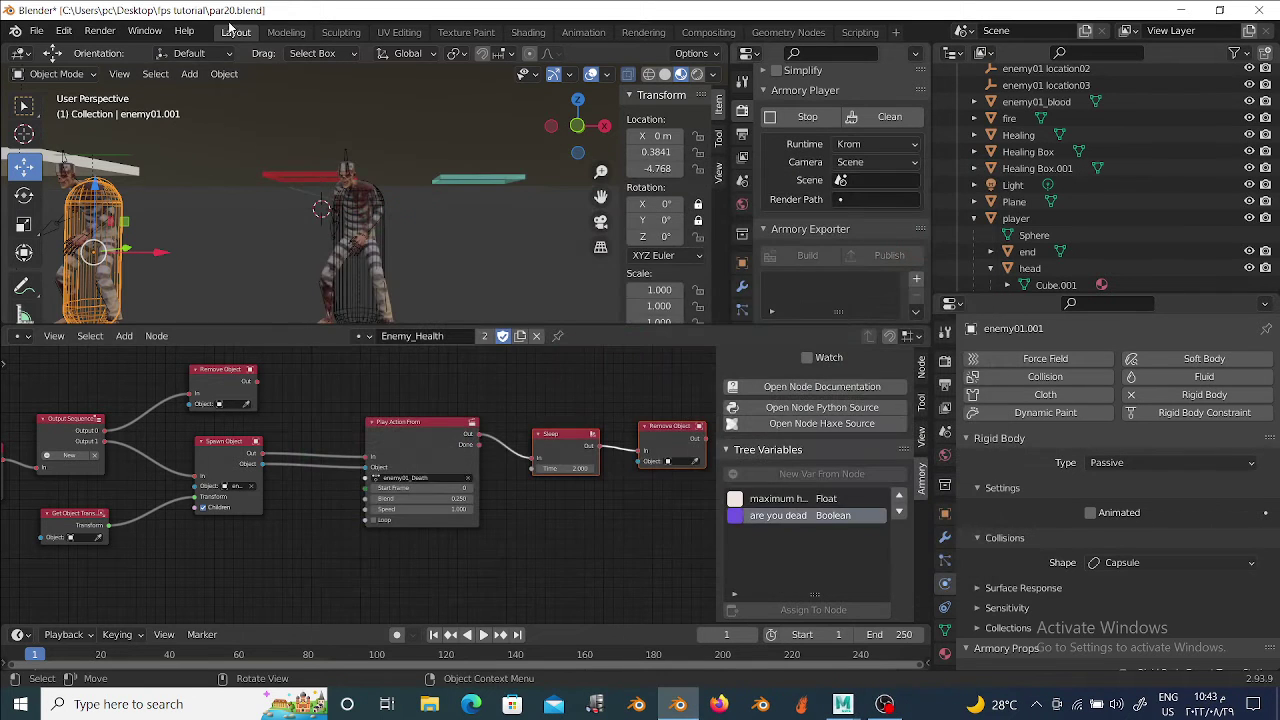
left_click(145, 31)
left_click(197, 203)
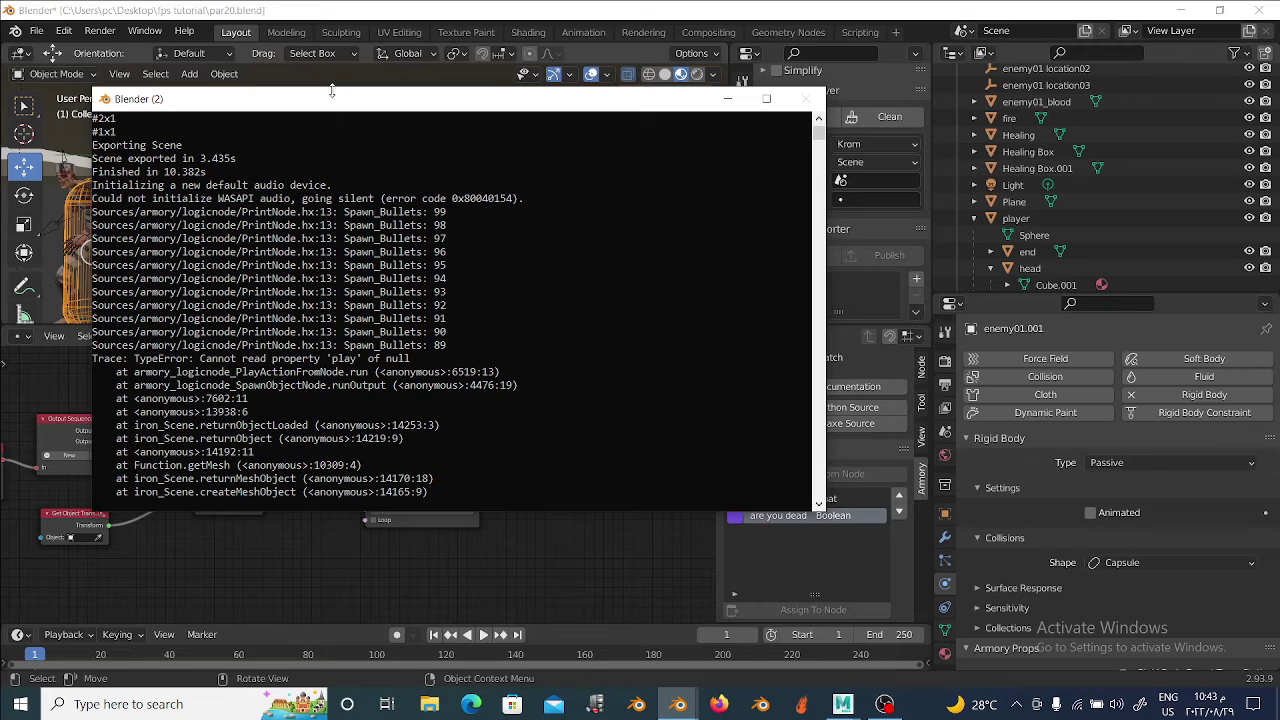
left_click_drag(331, 90, 513, 63)
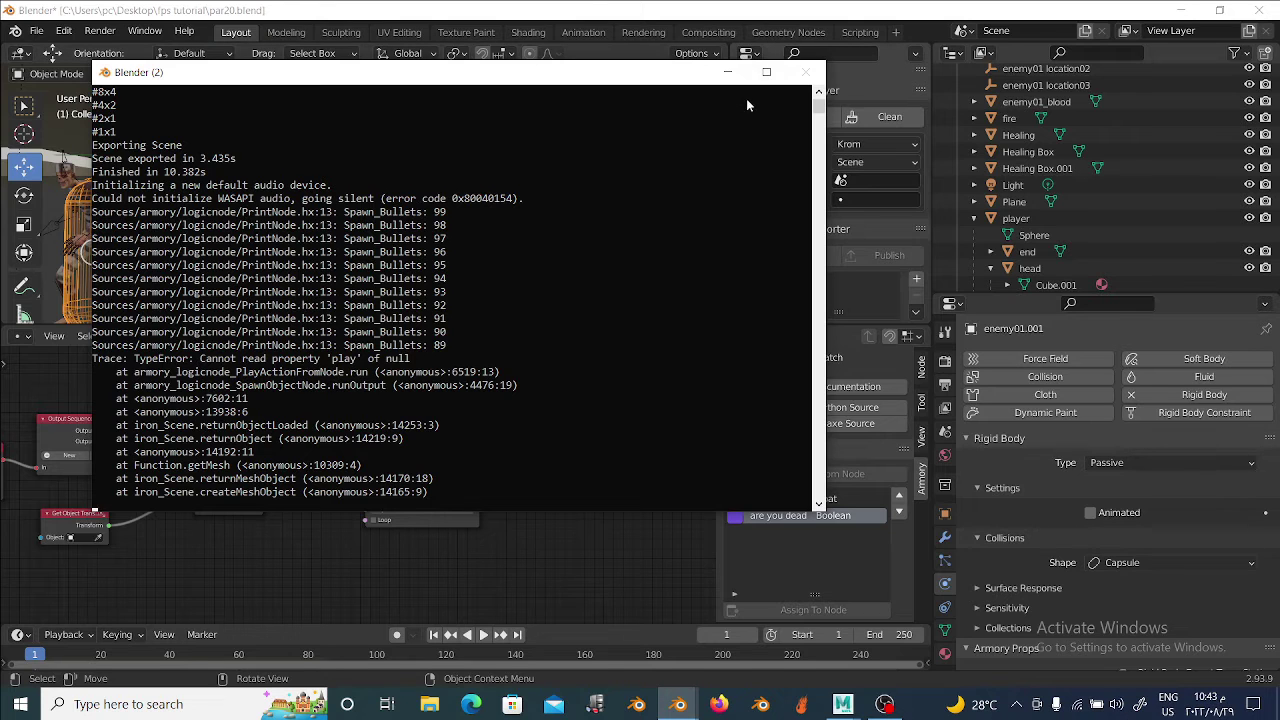
left_click(728, 72)
mouse_move(561, 453)
middle_mouse_down()
mouse_move(320, 468)
mouse_move(333, 432)
middle_mouse_up()
Link Is True directly to Set Variable and delete the old Play Action From node.
scroll(245, 483, "up", 1)
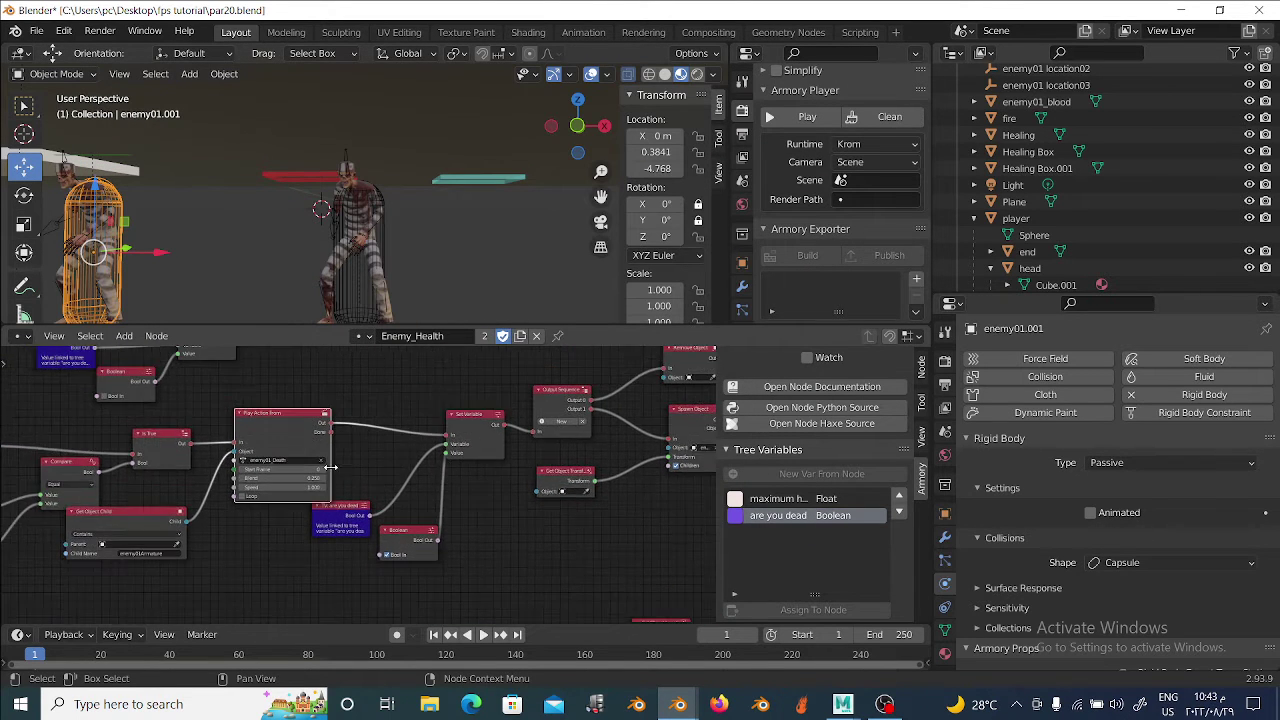
scroll(245, 483, "up", 1)
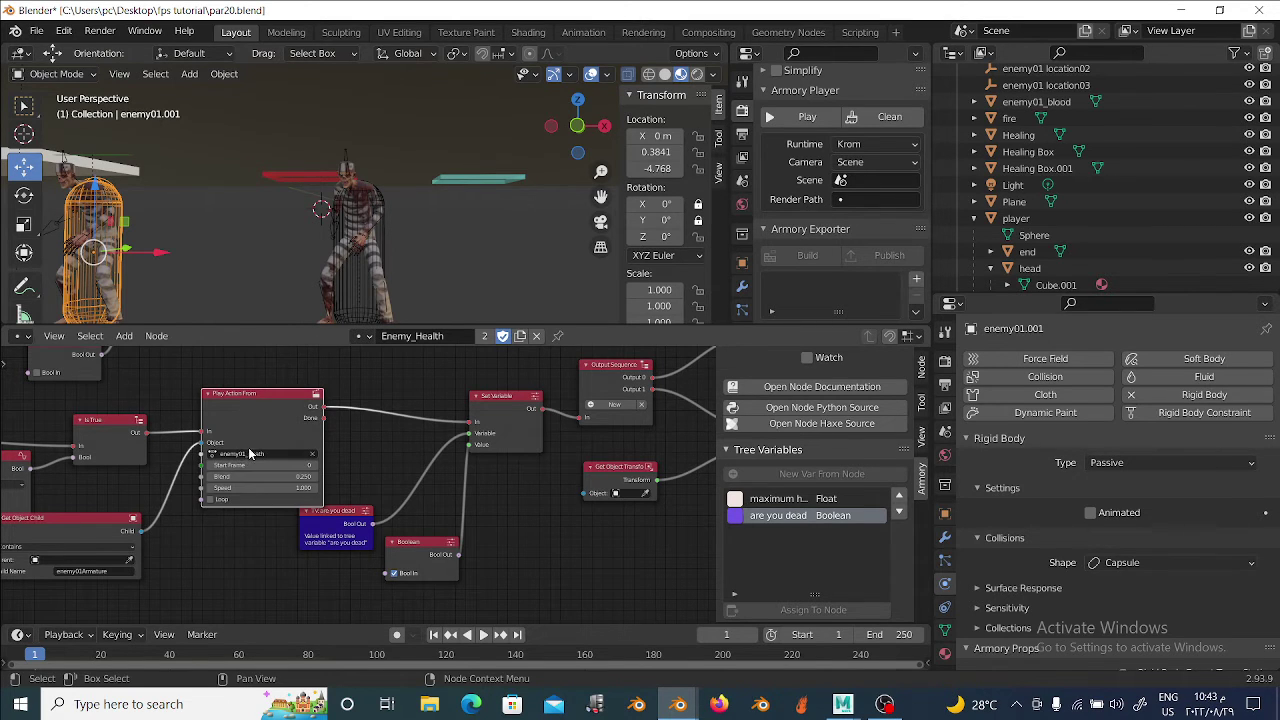
scroll(235, 458, "down", 3)
scroll(200, 465, "down", 2)
scroll(165, 473, "down", 1)
scroll(165, 473, "up", 2)
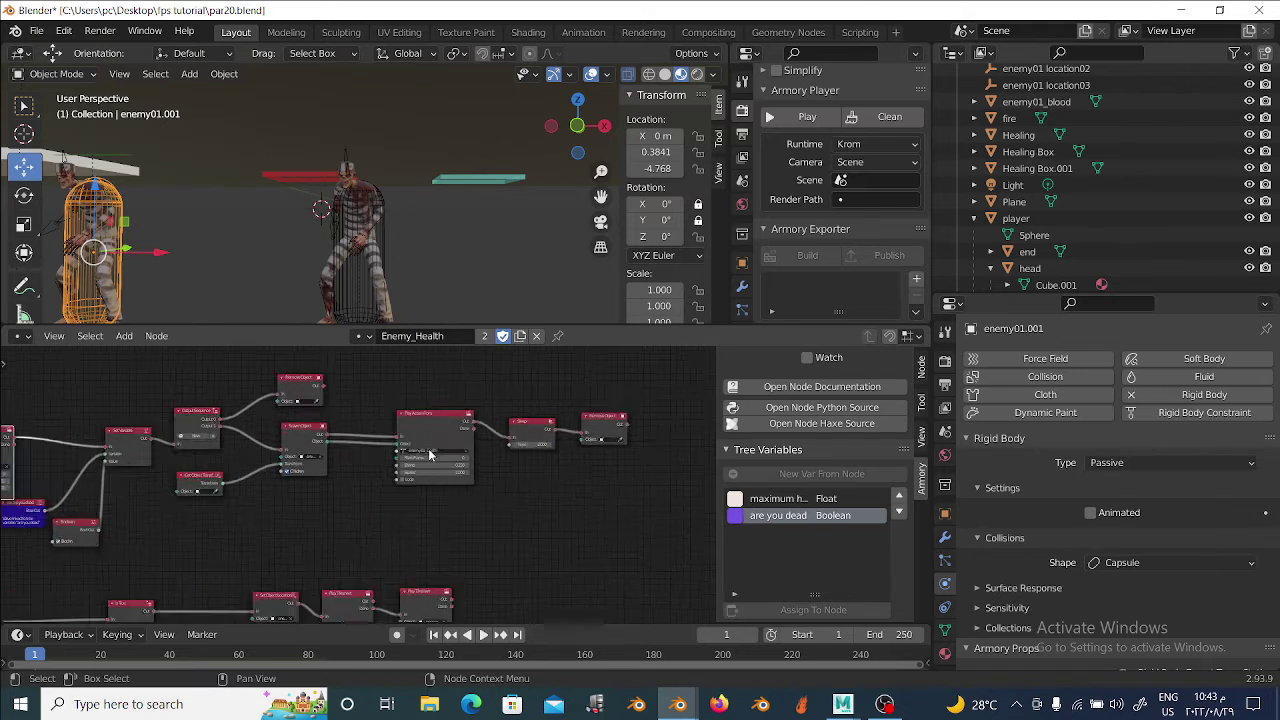
scroll(160, 468, "up", 2)
scroll(158, 463, "up", 1)
scroll(155, 460, "up", 1)
middle_click_drag(155, 460, 203, 478)
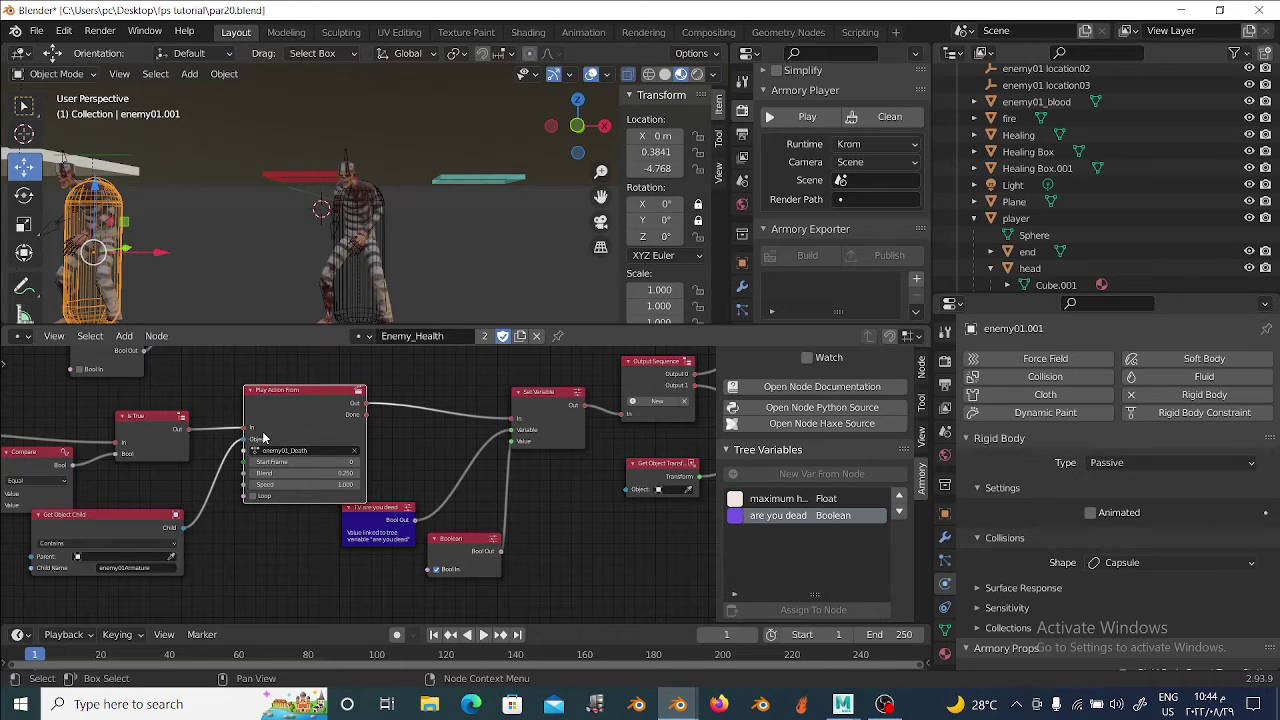
left_click_drag(247, 435, 512, 430)
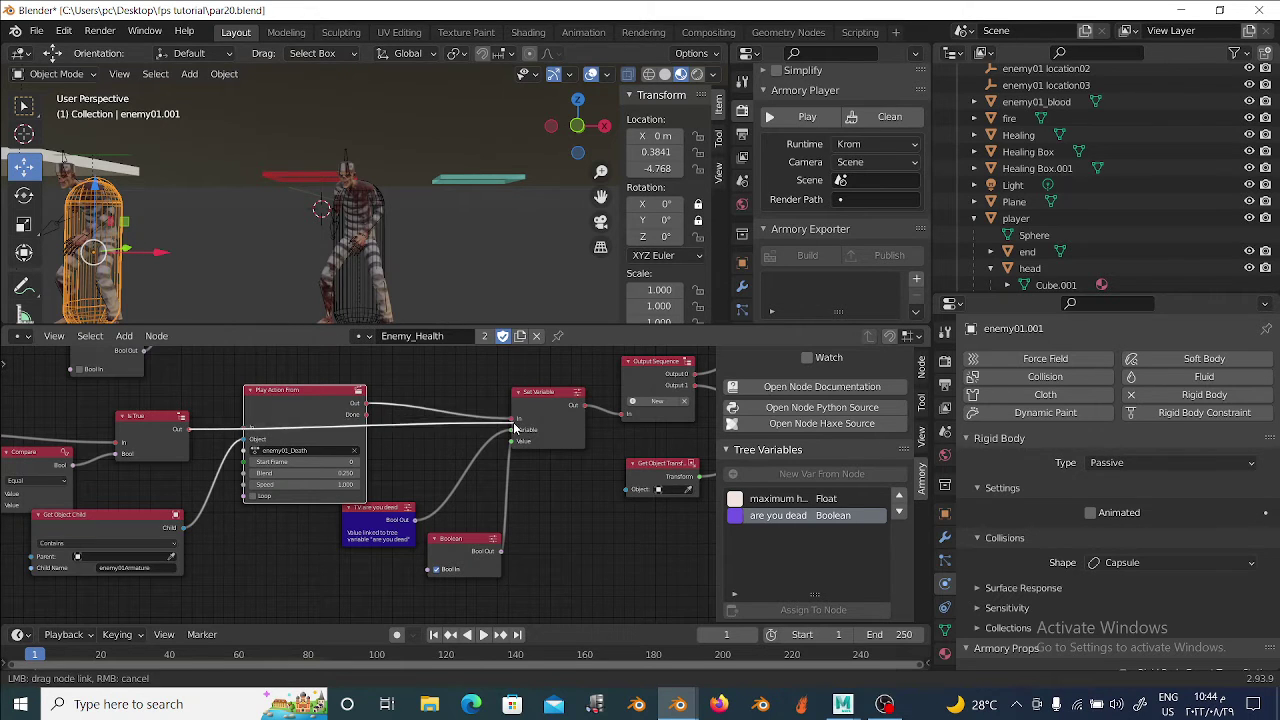
left_click_drag(308, 406, 266, 506)
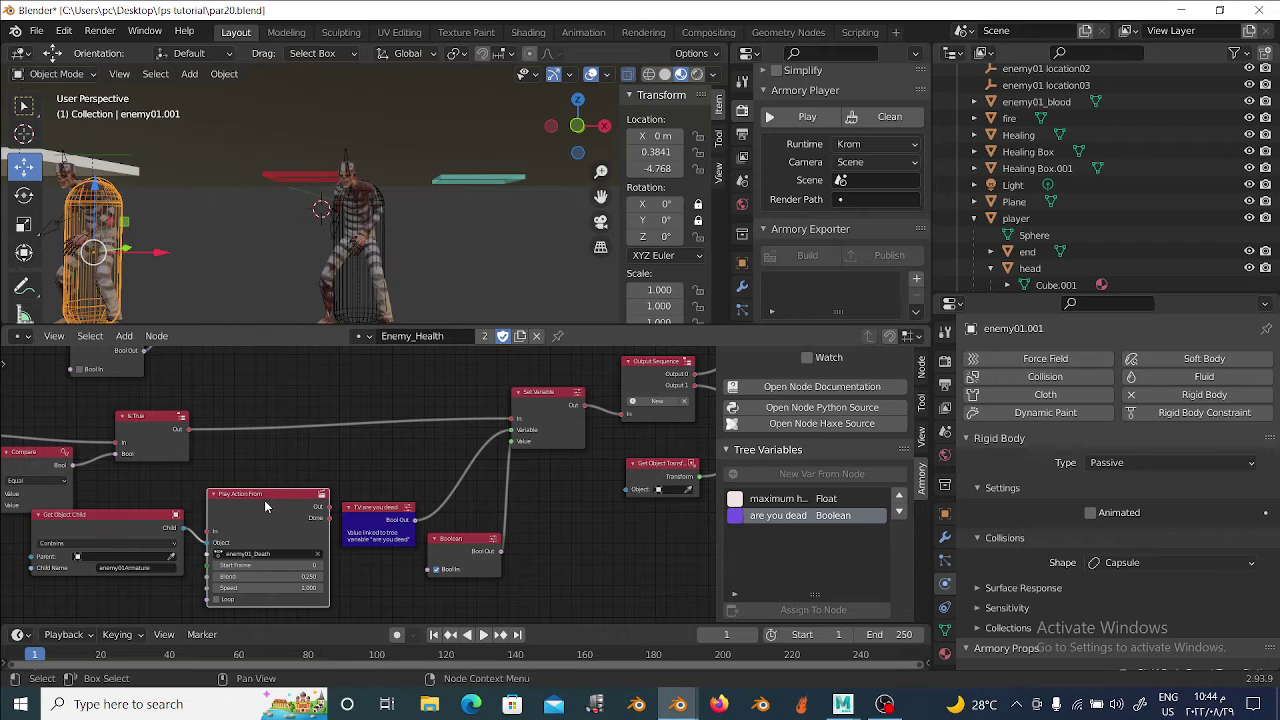
key("x")
Carry the Get Object Child node over beside Spawn Object.
left_click_drag(121, 528, 627, 567)
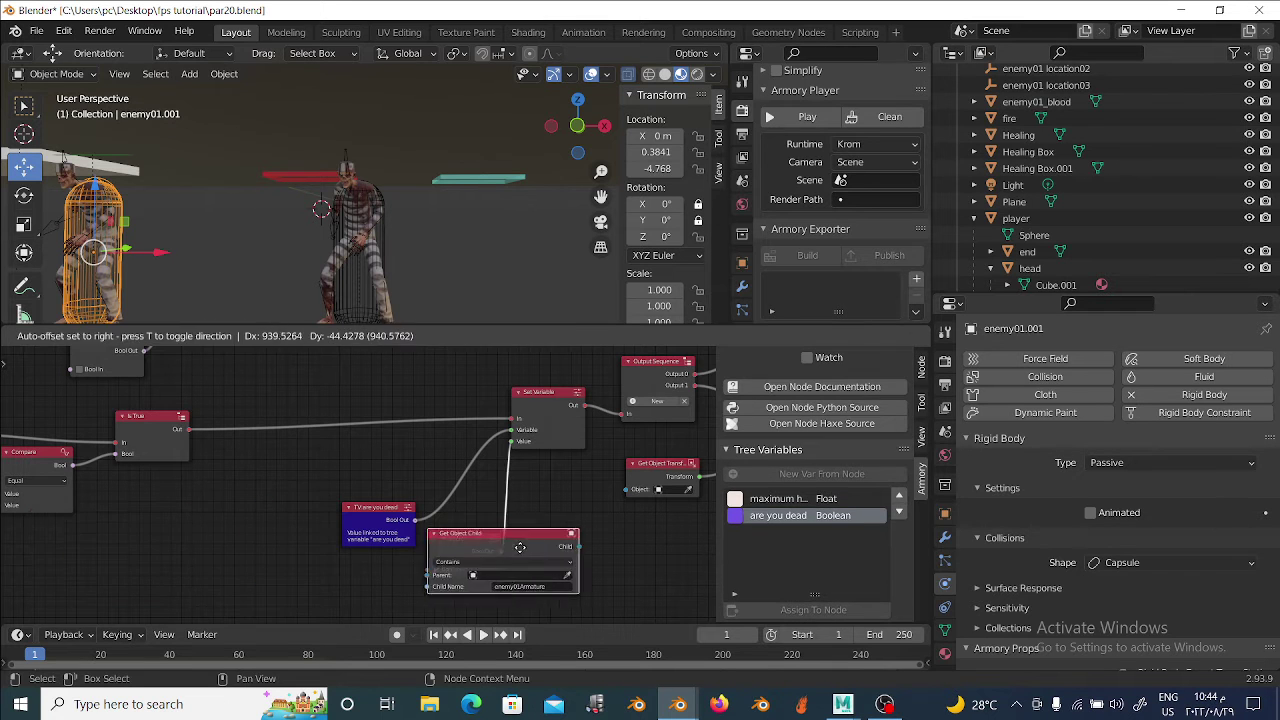
mouse_move(627, 567)
middle_mouse_down()
mouse_move(228, 449)
mouse_move(76, 442)
middle_mouse_up()
mouse_move(48, 488)
left_mouse_down()
mouse_move(210, 490)
mouse_move(255, 471)
left_mouse_up()
mouse_move(255, 471)
middle_mouse_down()
mouse_move(293, 495)
mouse_move(407, 496)
mouse_move(283, 622)
mouse_move(403, 560)
middle_mouse_up()
left_click_drag(346, 540, 269, 515)
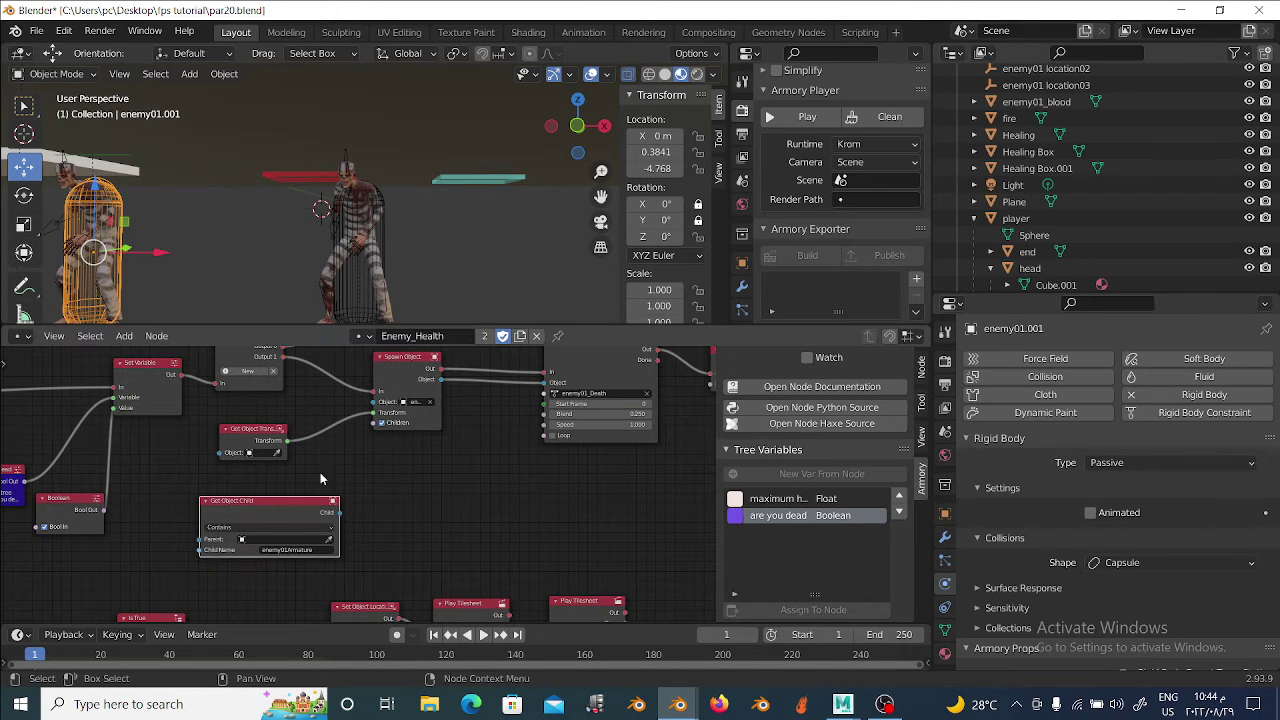
Select Spawn Object and drag Get Object Child, set to enemy01Armature, up beside it.
middle_click_drag(343, 446, 349, 482)
scroll(349, 482, "up", 1)
scroll(347, 481, "down", 2)
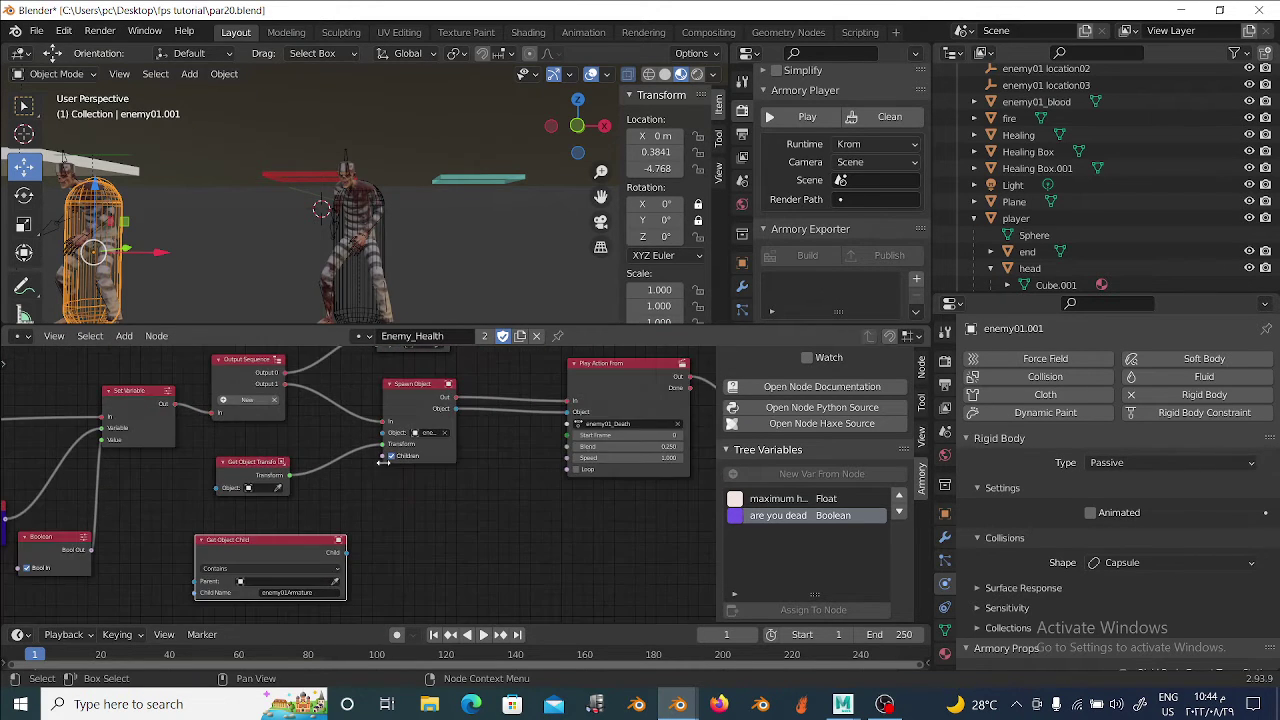
scroll(343, 479, "down", 1)
scroll(343, 479, "up", 2)
left_click(438, 407)
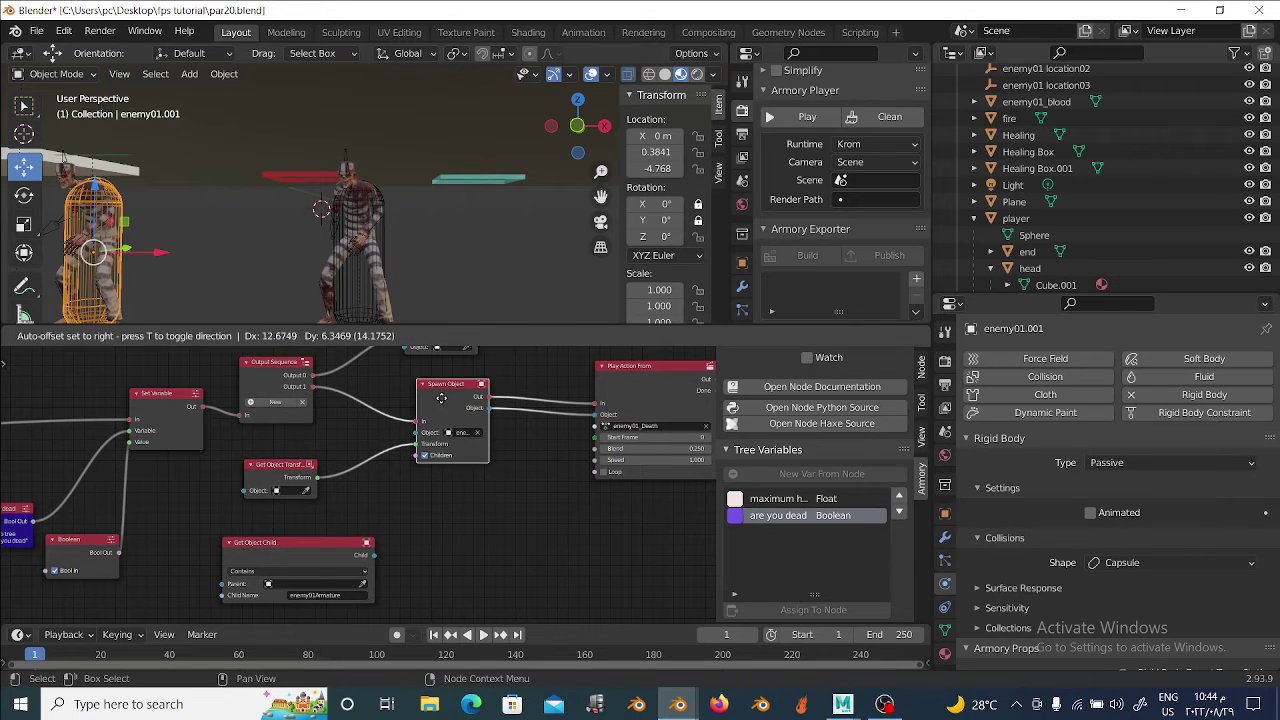
scroll(378, 436, "down", 1)
scroll(416, 469, "down", 1)
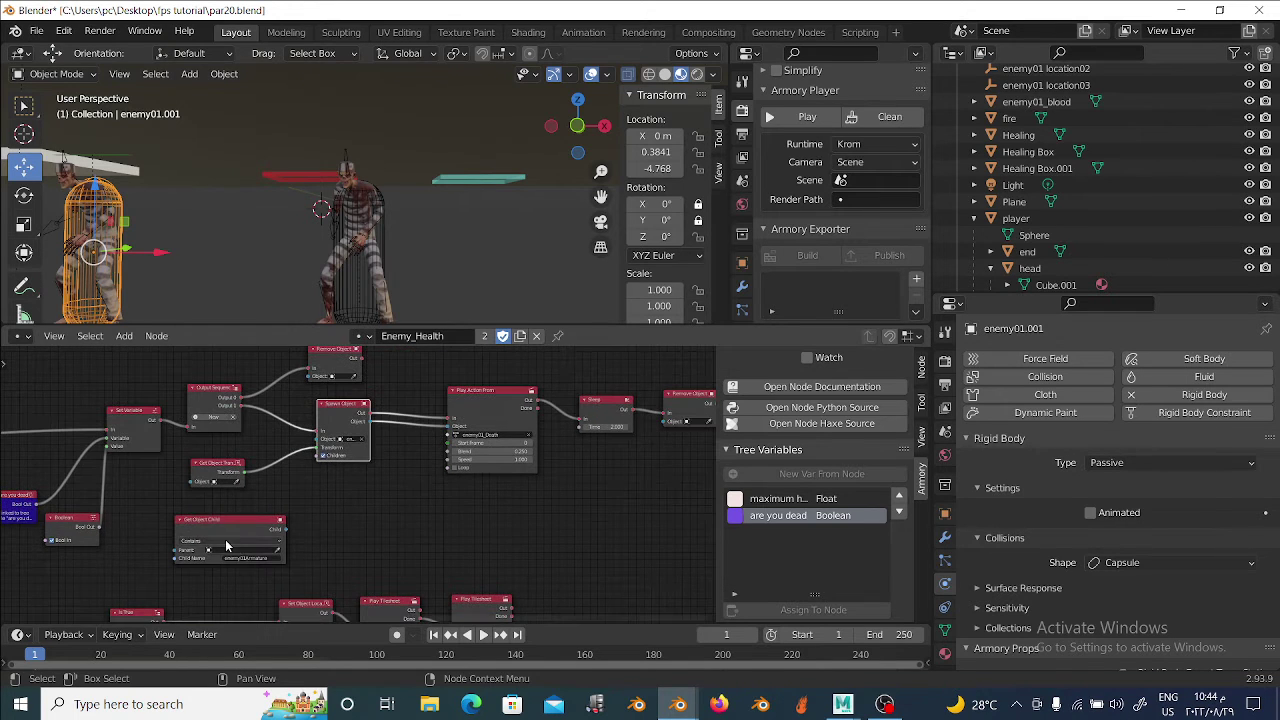
left_click_drag(221, 521, 331, 498)
scroll(421, 424, "up", 1)
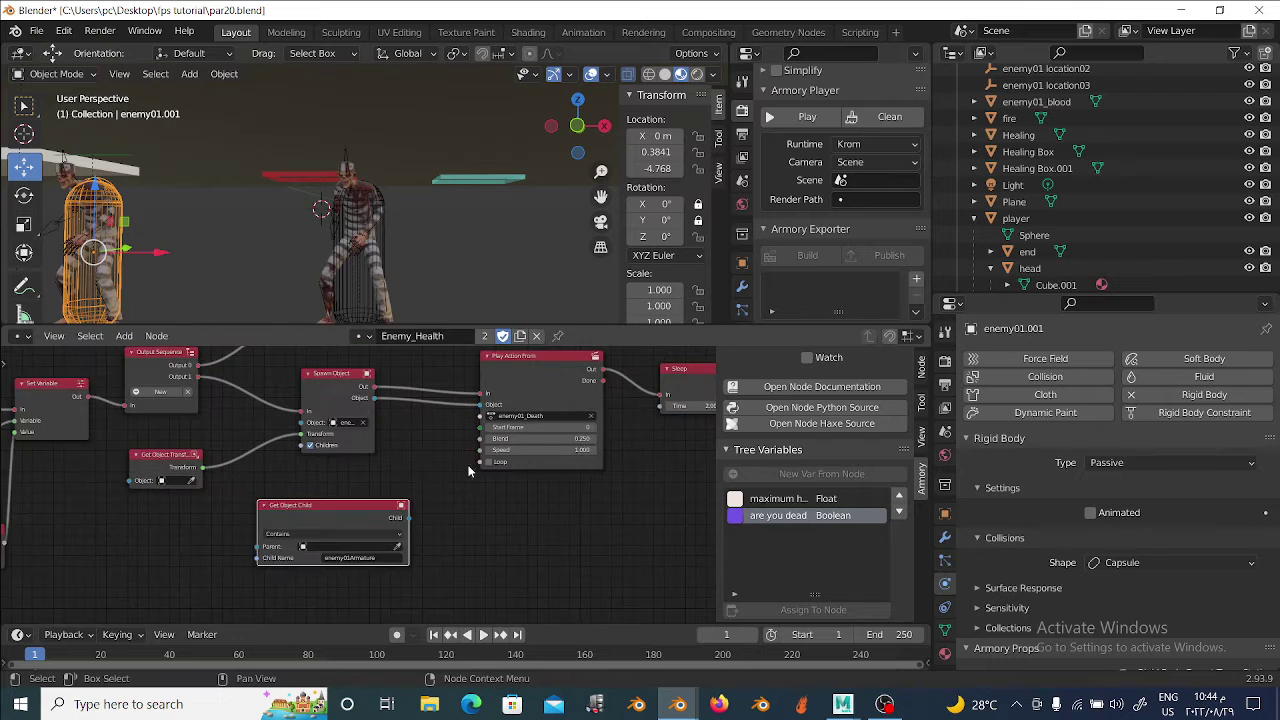
scroll(421, 424, "up", 1)
scroll(290, 474, "up", 1)
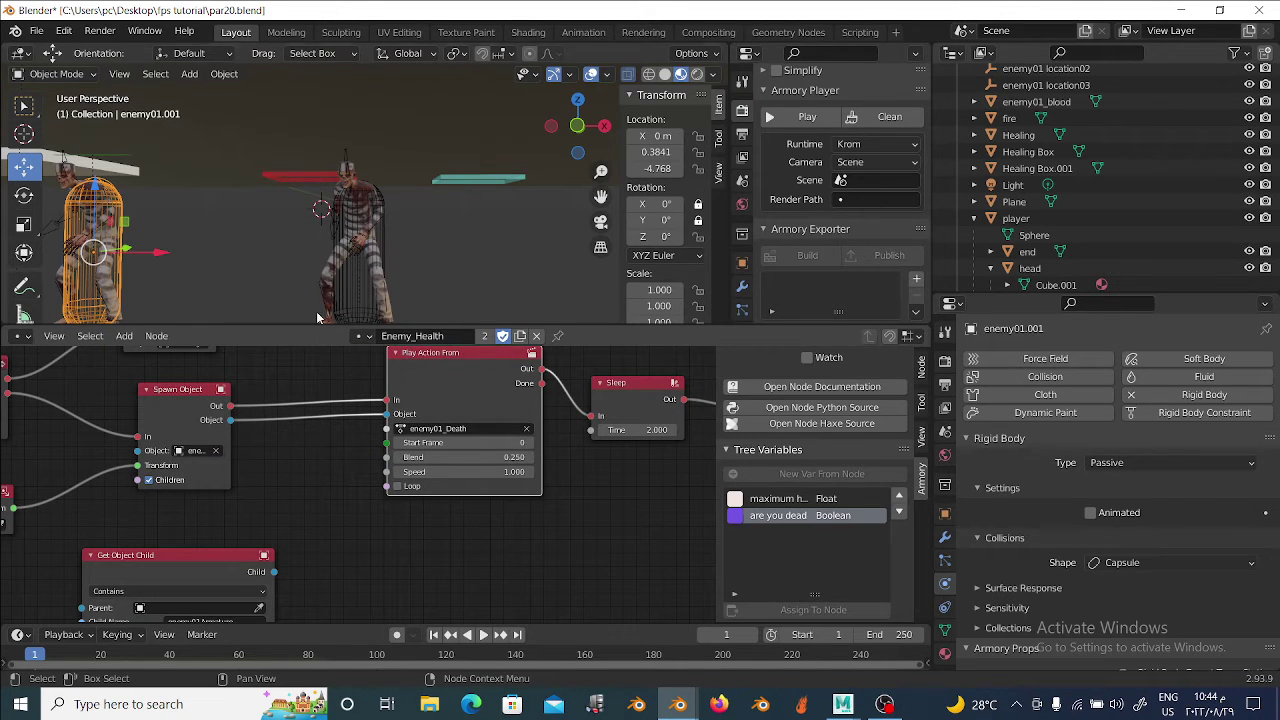
Select enemy01.002's armature enemy01Armature.001 in the viewport and reveal it in the Outliner.
left_click(384, 236)
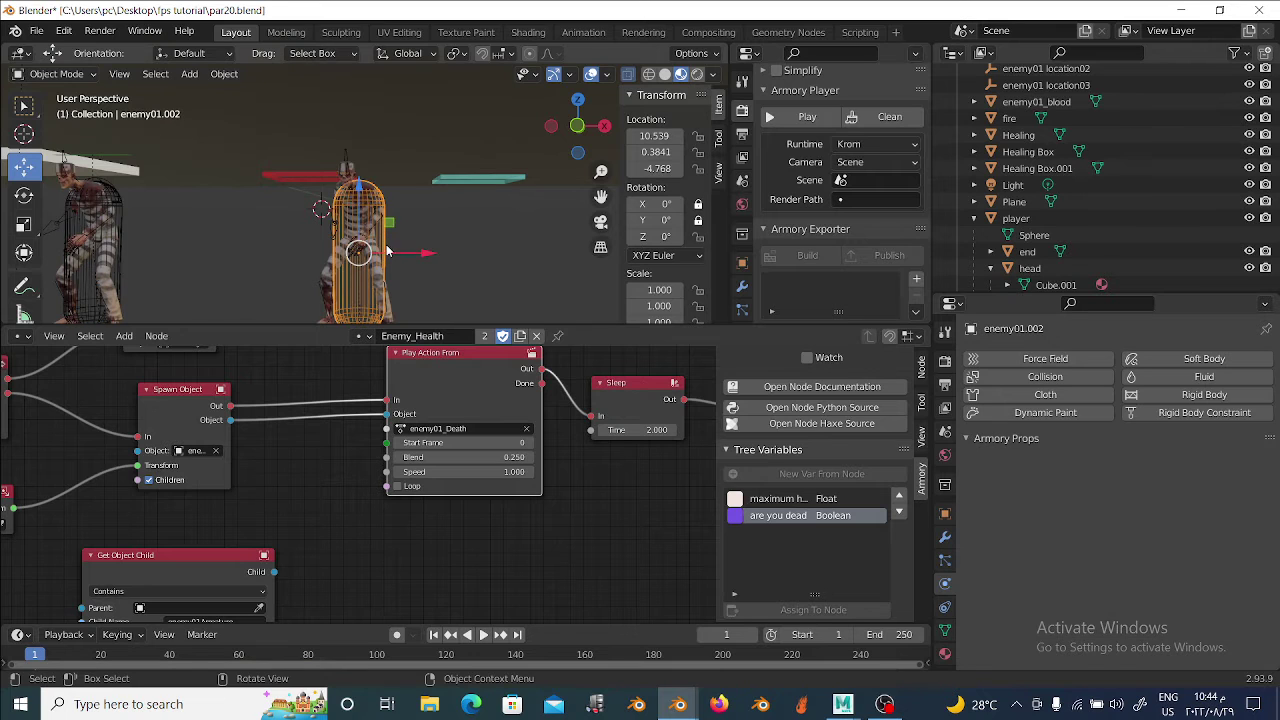
key("g")
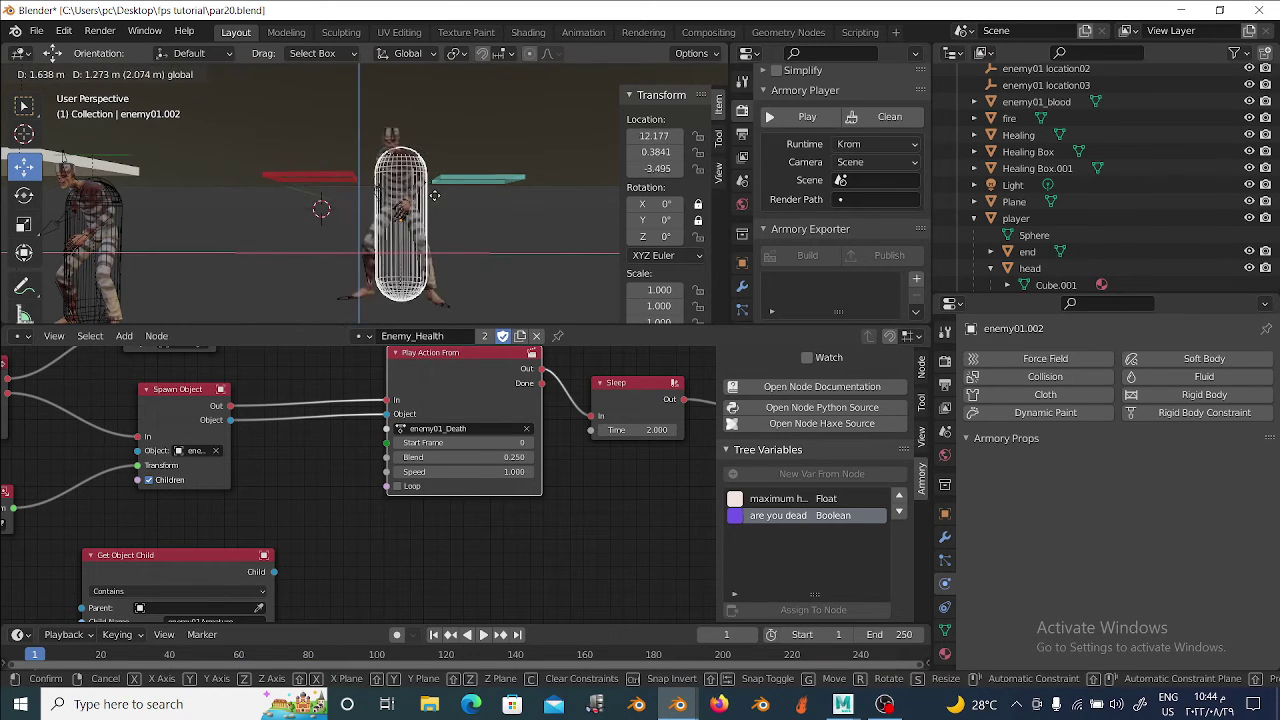
key("Escape")
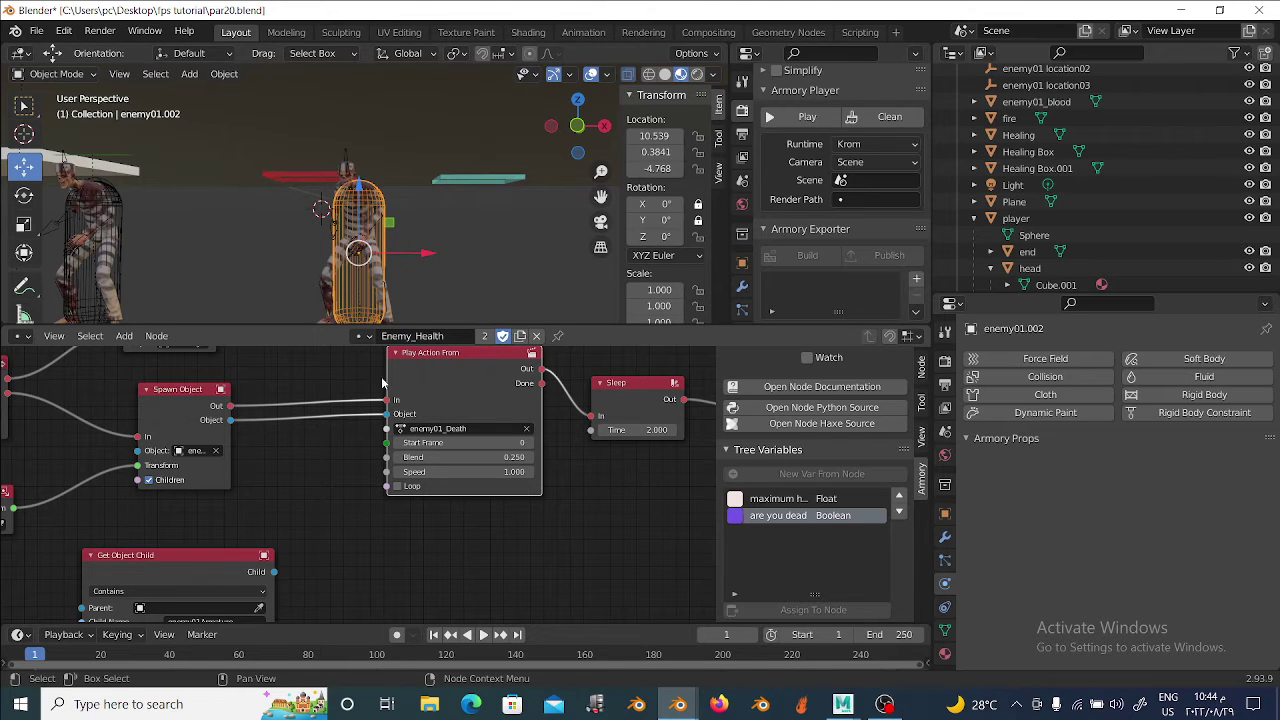
left_click(321, 304)
left_click(321, 296)
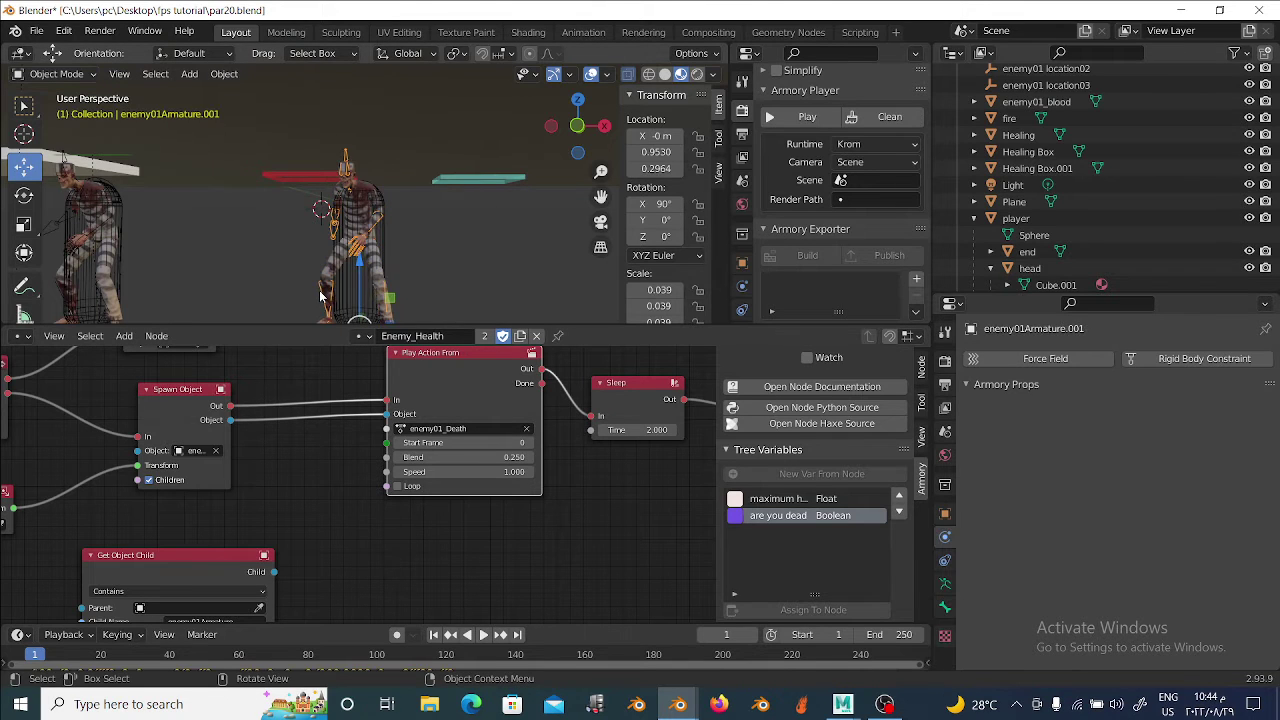
key("period")
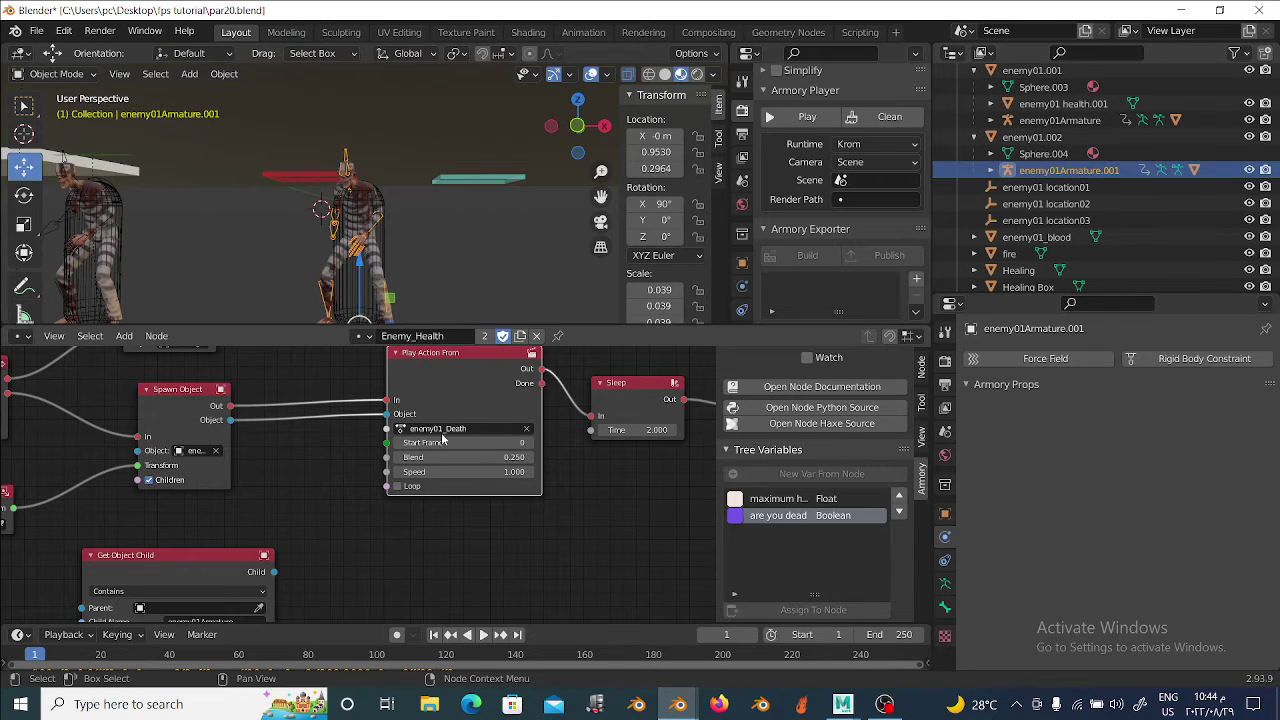
Link Spawn Object's Object into Get Object Child and insert it before Play Action From.
left_click_drag(235, 560, 392, 485)
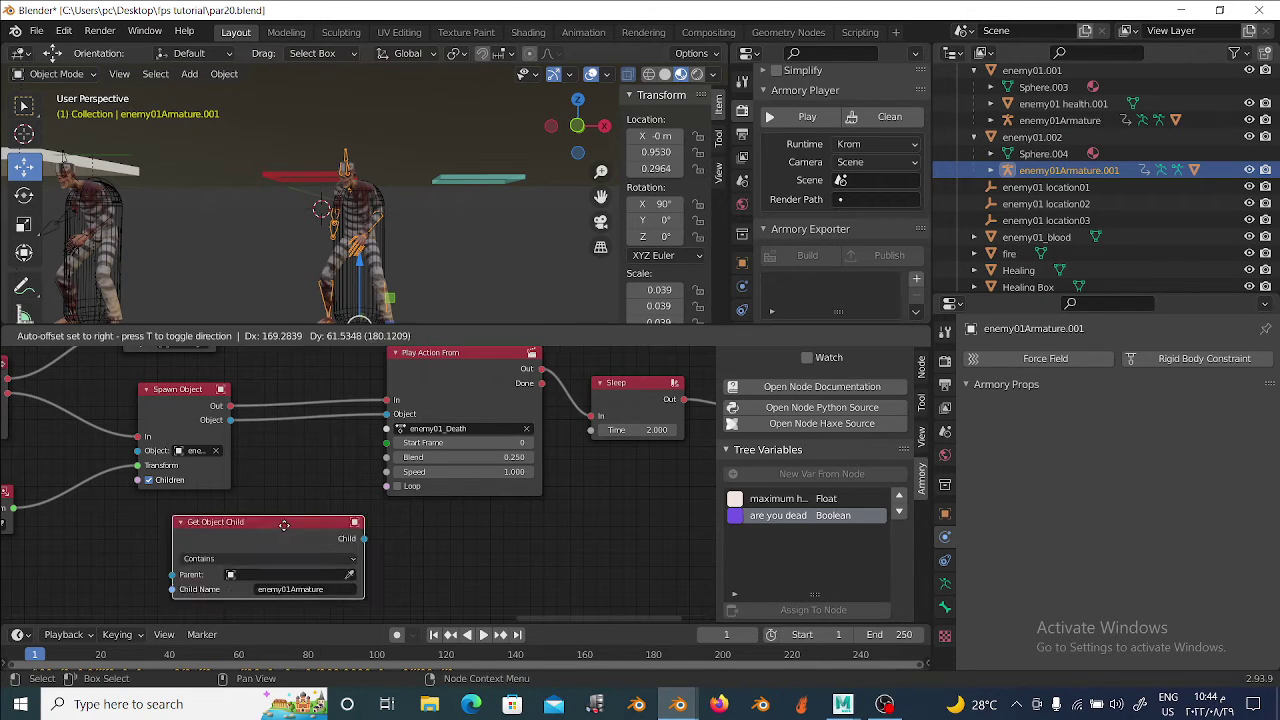
mouse_move(230, 420)
left_mouse_down()
mouse_move(228, 540)
mouse_move(236, 533)
left_mouse_up()
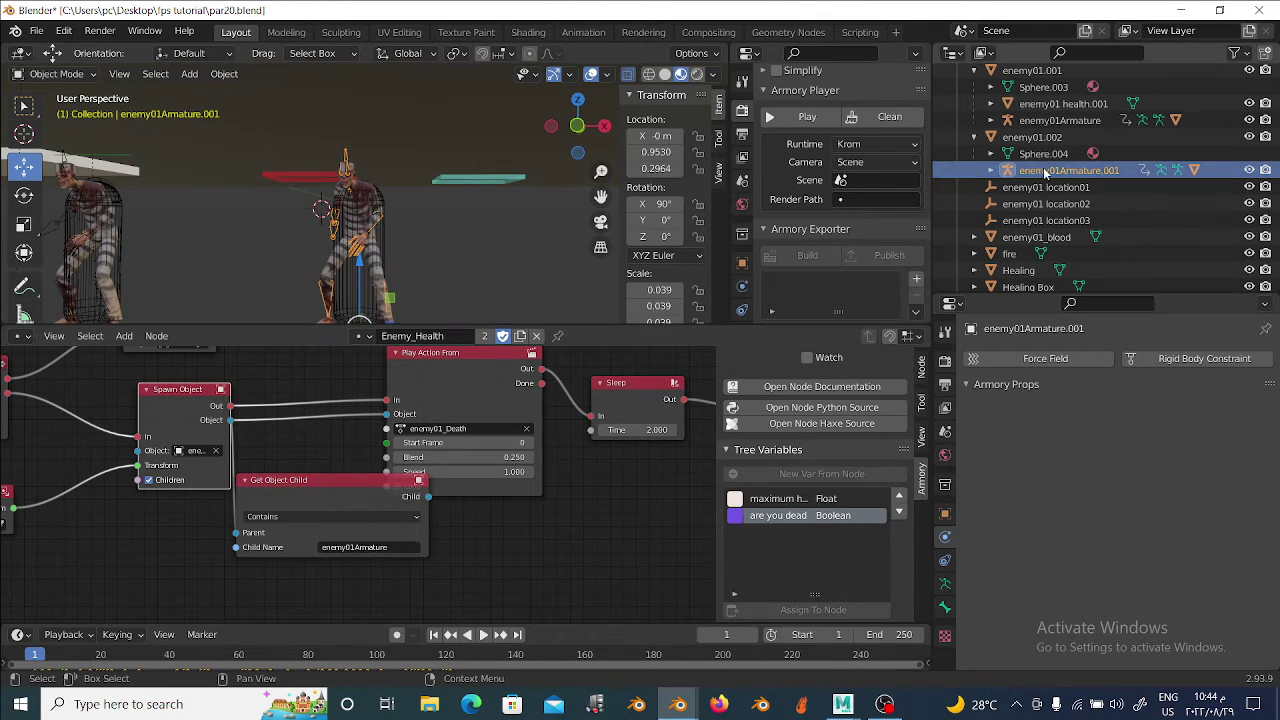
mouse_move(363, 500)
left_mouse_down()
mouse_move(301, 518)
mouse_move(386, 414)
mouse_move(604, 538)
left_mouse_up()
Shift the downstream nodes right and bring the whole logic tree back into view.
scroll(486, 490, "down", 2)
scroll(486, 496, "down", 2)
left_click_drag(298, 505, 380, 498)
middle_click_drag(660, 516, 533, 538)
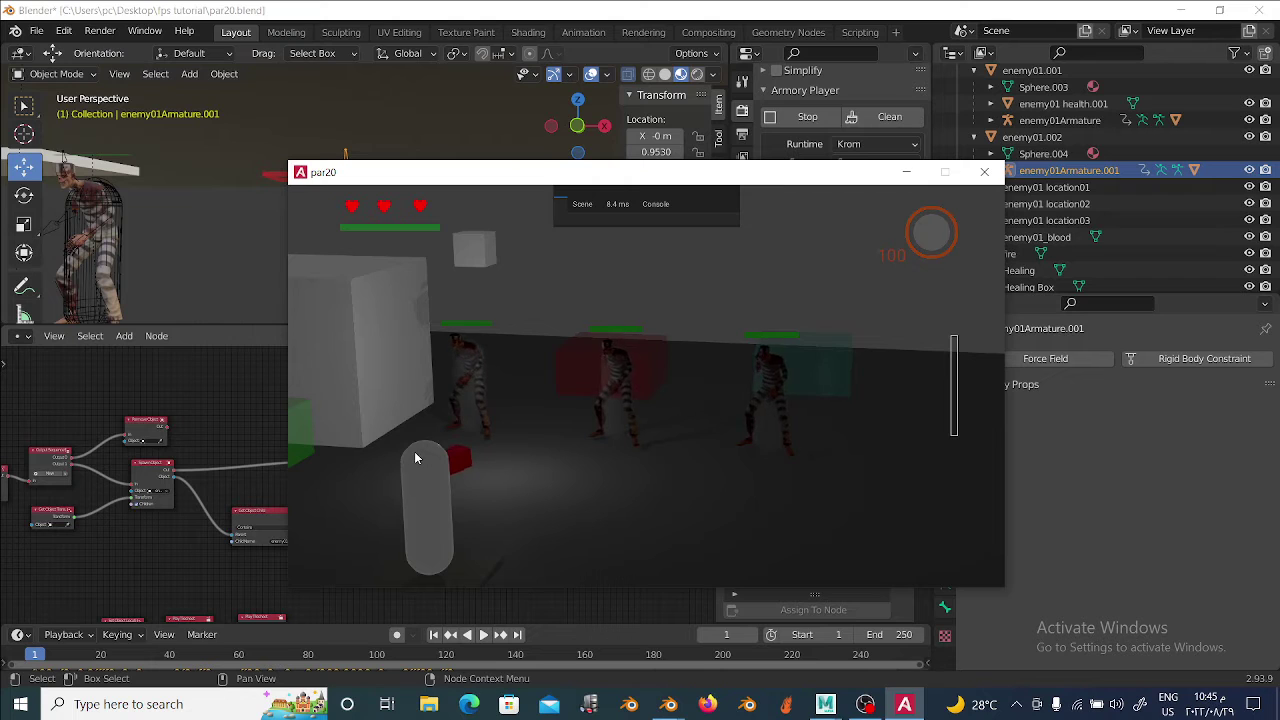
left_click(985, 172)
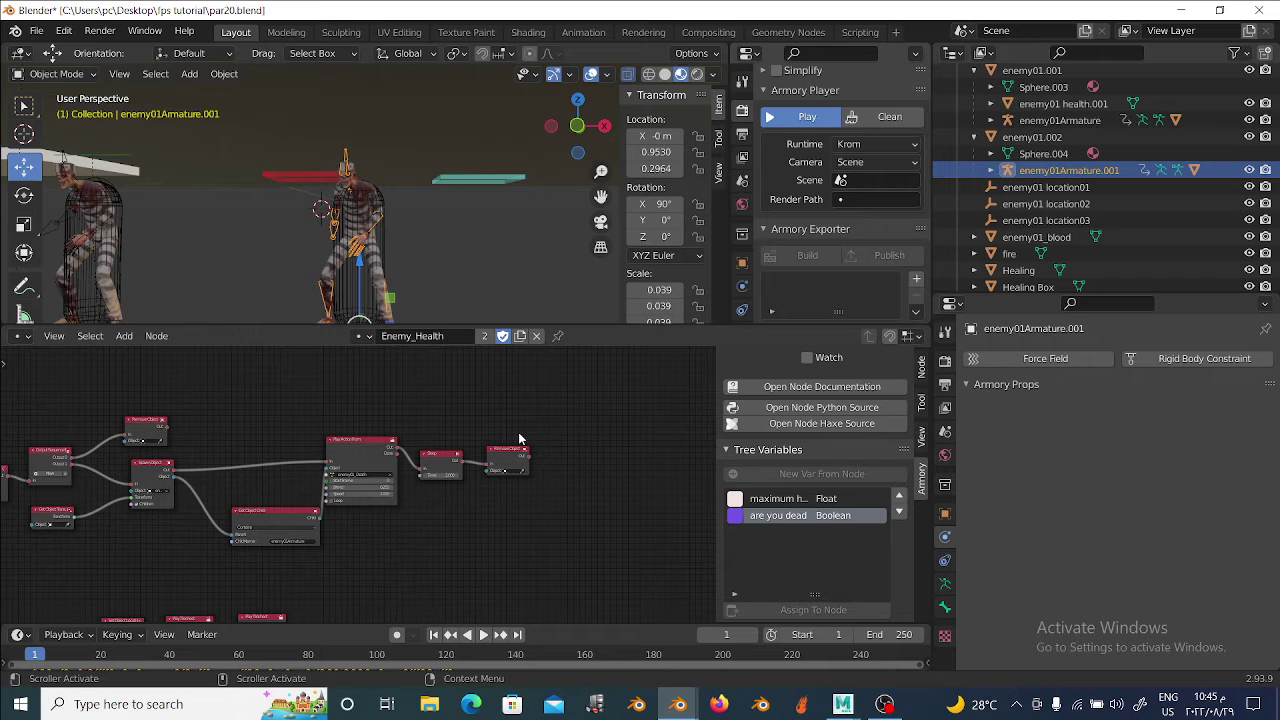
key("F5")
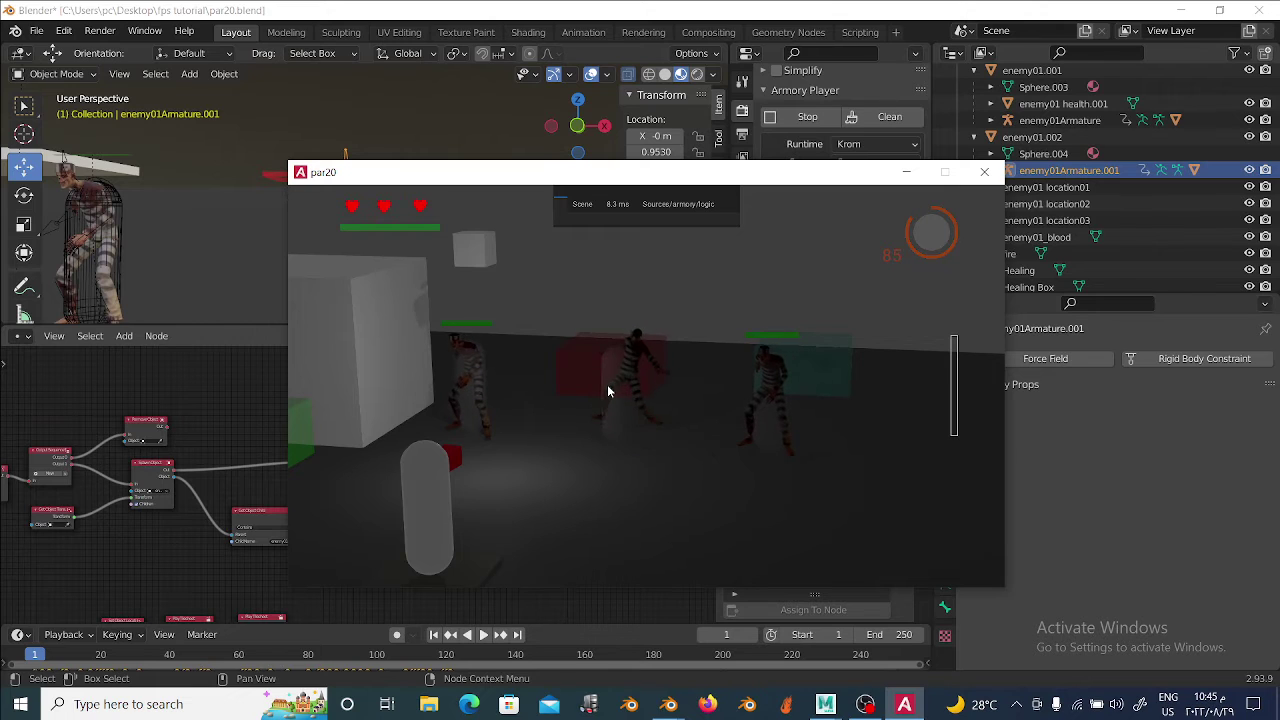
left_click(607, 384)
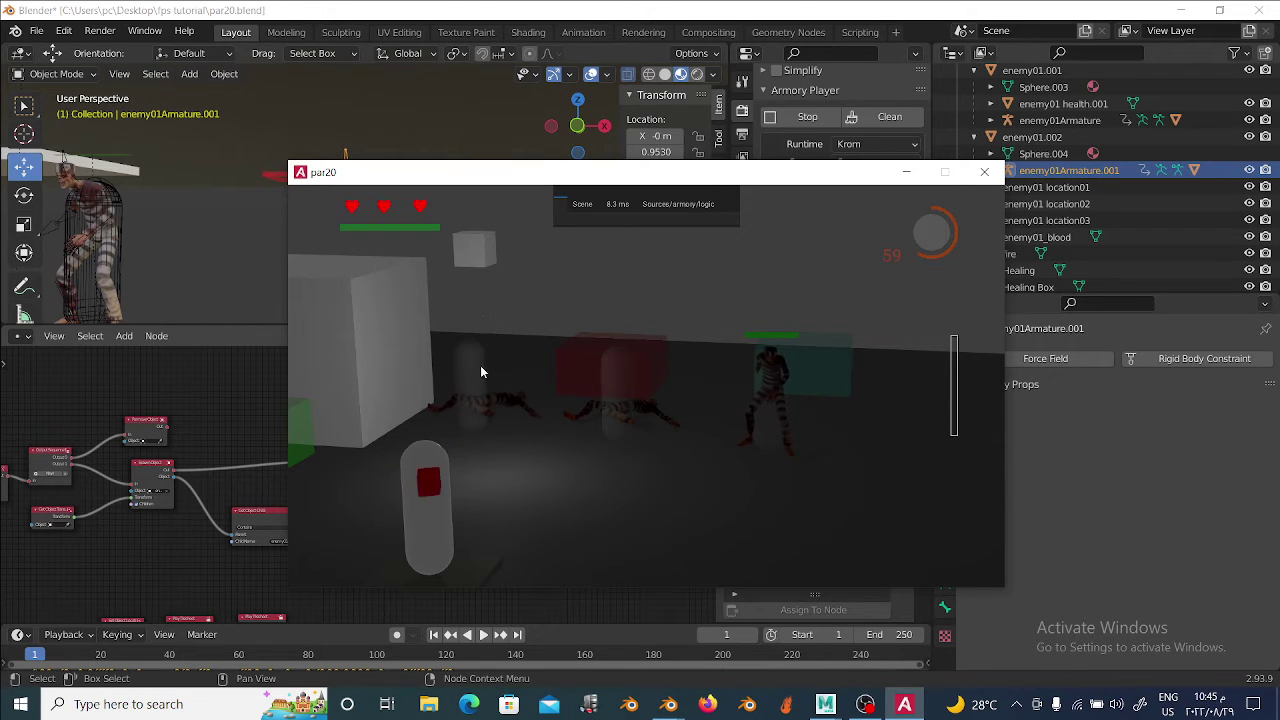
left_click(984, 172)
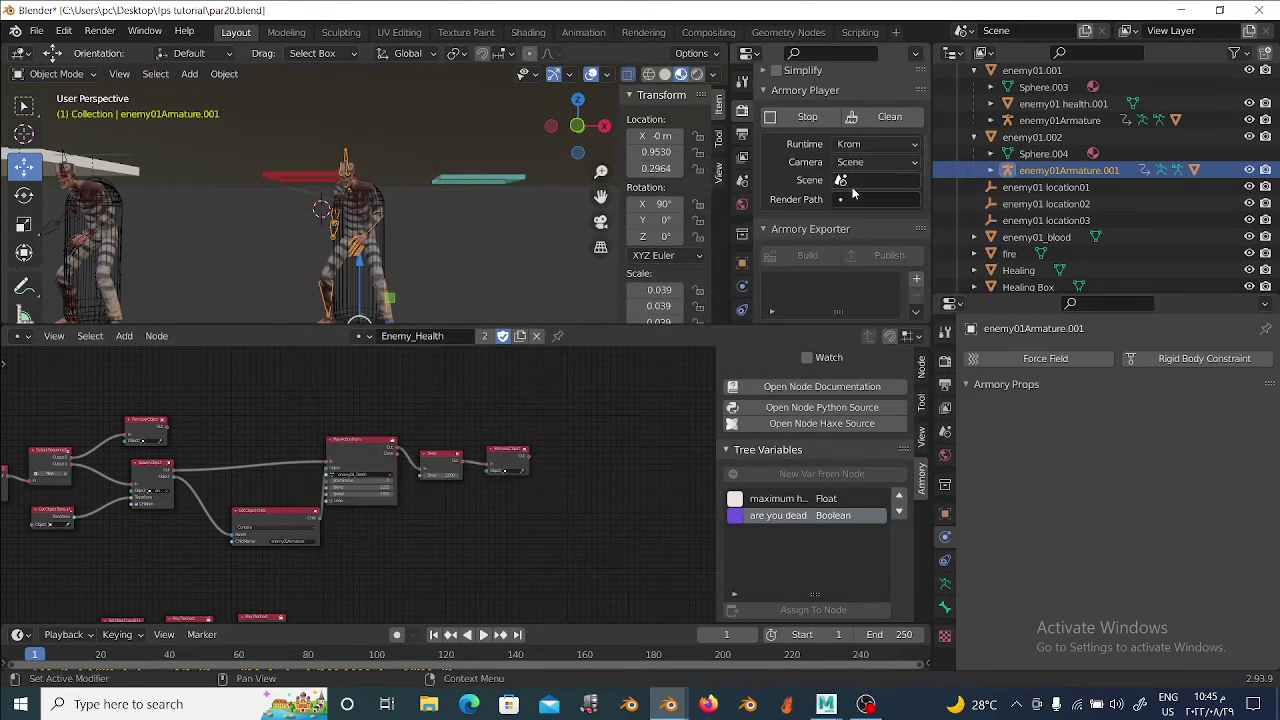
Set enemy01.002's disappear material opacity to 0.000, then clean, replay and close the game.
left_click(343, 280)
left_click(945, 652)
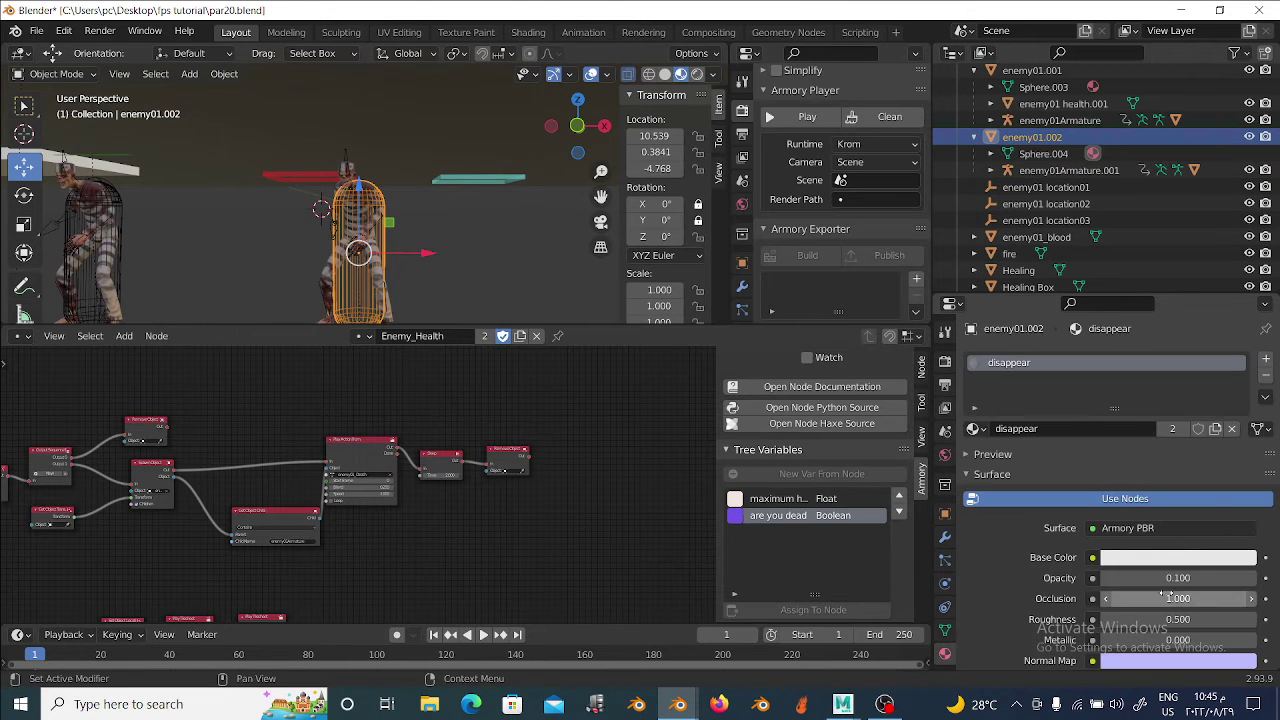
left_click_drag(1198, 577, 1150, 577)
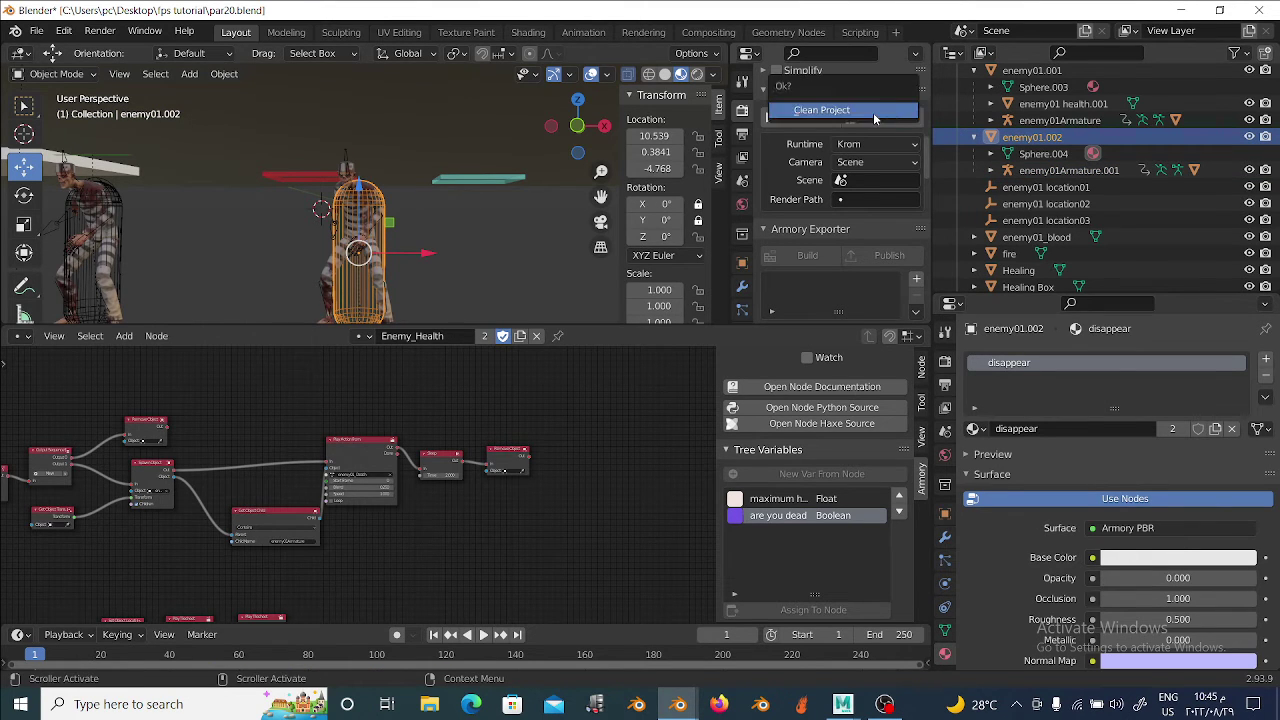
left_click(807, 117)
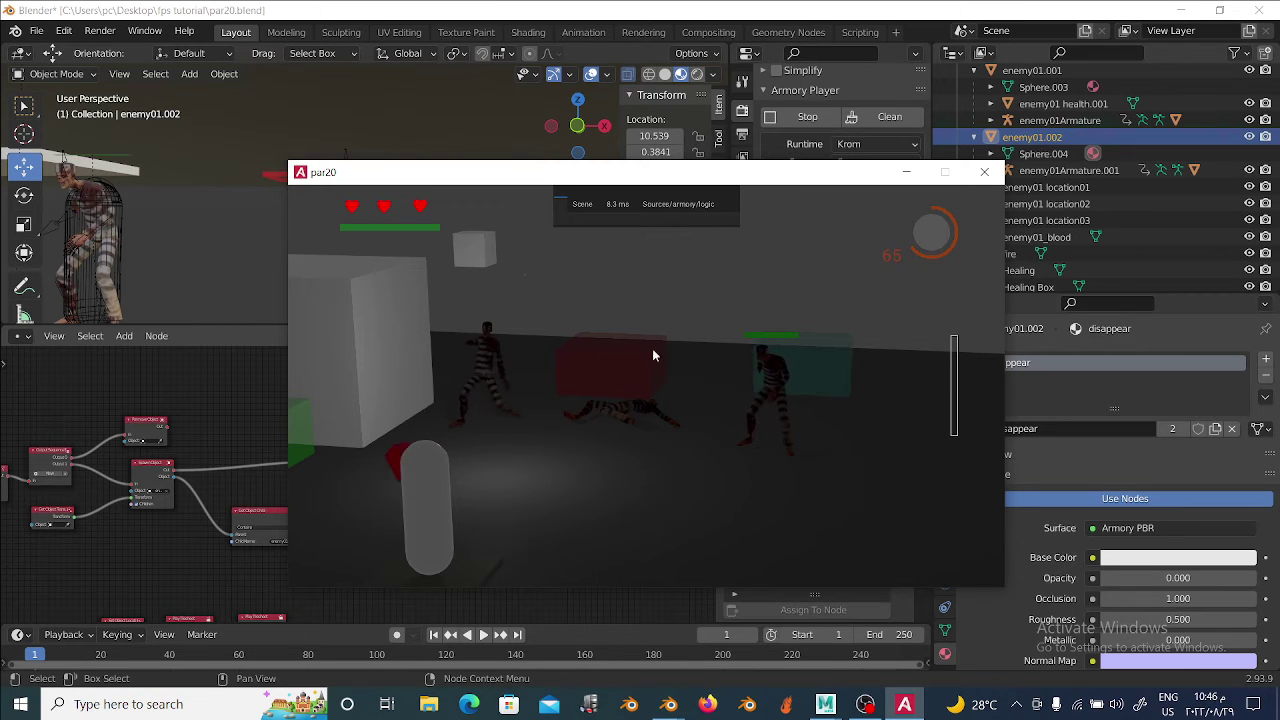
key("Escape")
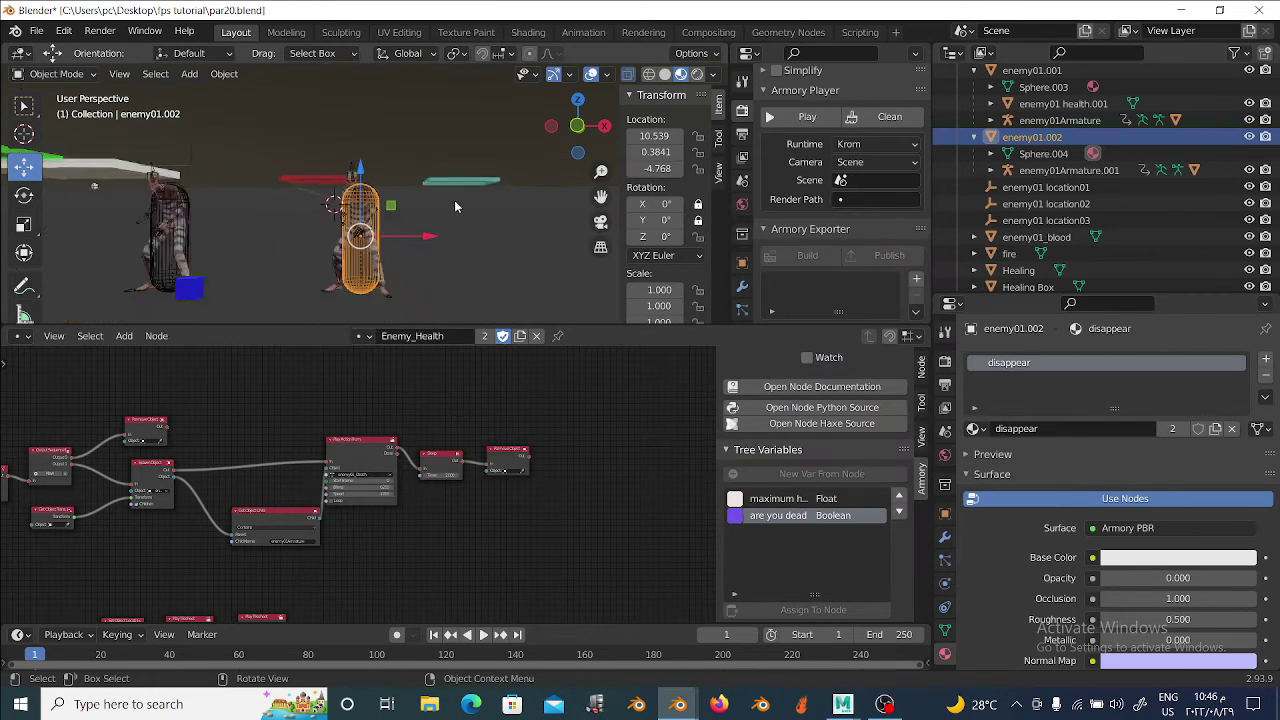
mouse_move(285, 199)
middle_mouse_down()
mouse_move(383, 238)
mouse_move(327, 132)
mouse_move(356, 163)
middle_mouse_up()
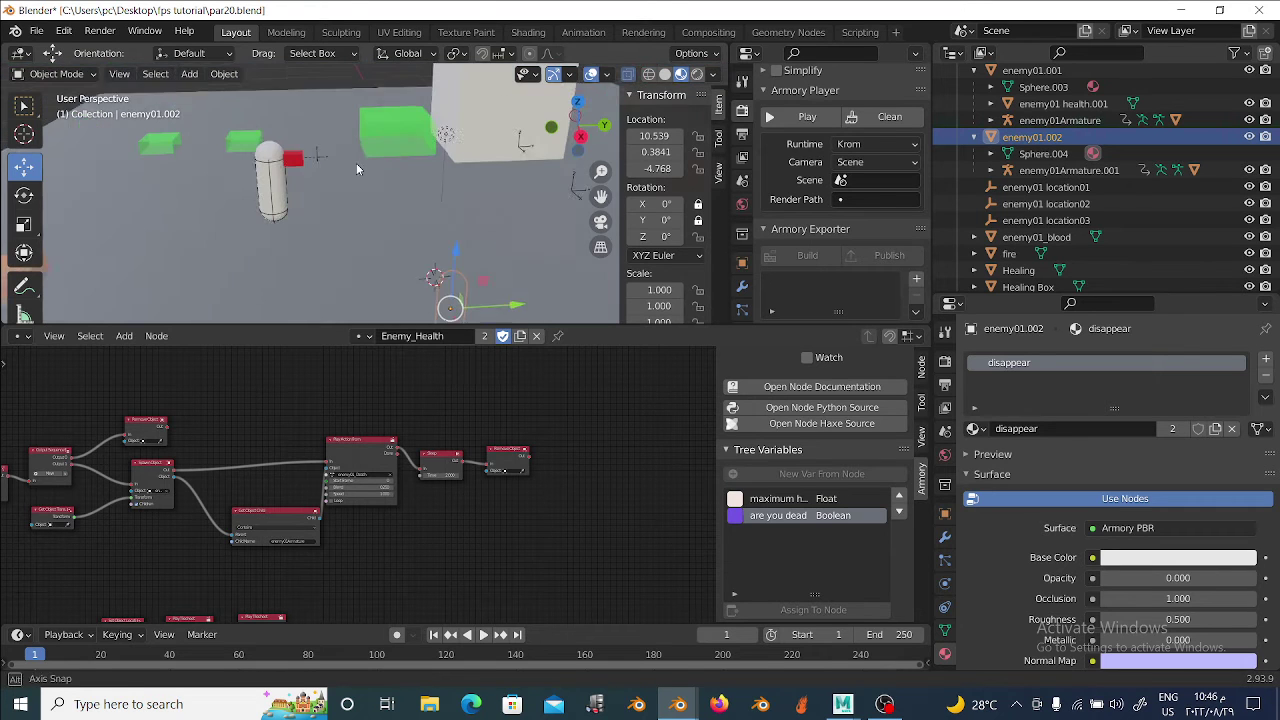
left_click(300, 158)
key("shift+a")
key("Escape")
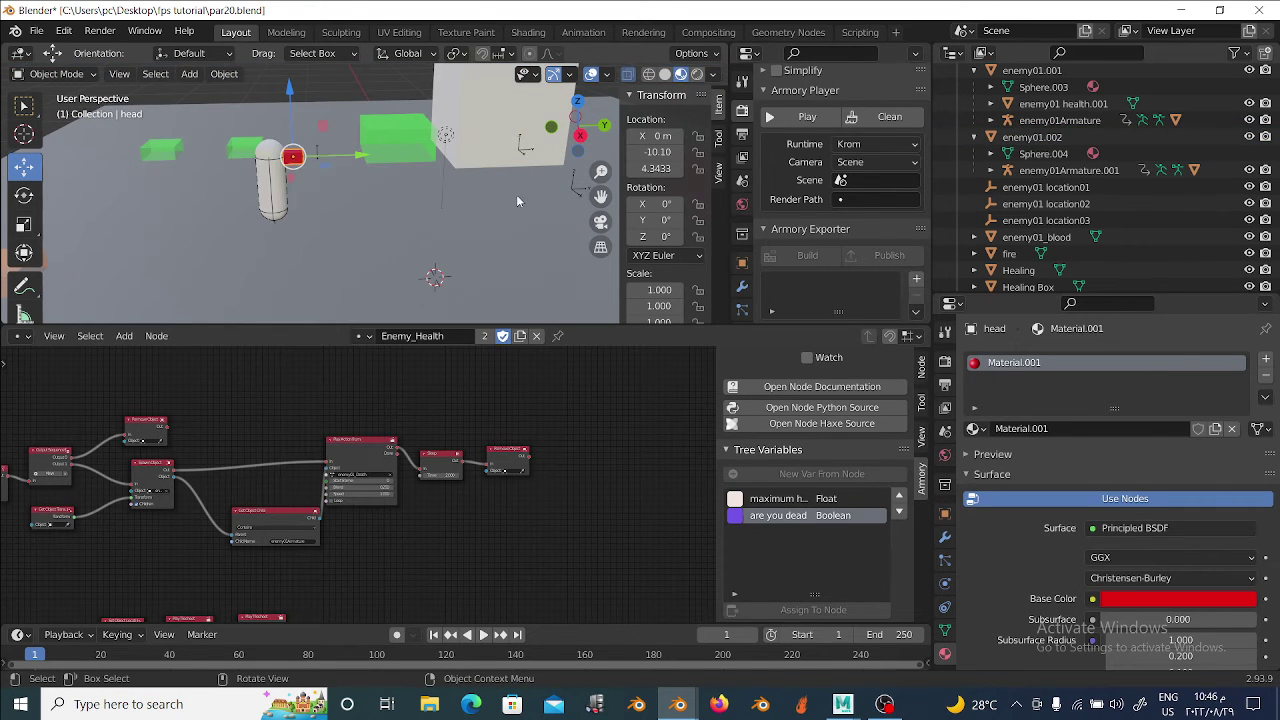
key("shift+s")
left_click(414, 302)
key("shift+a")
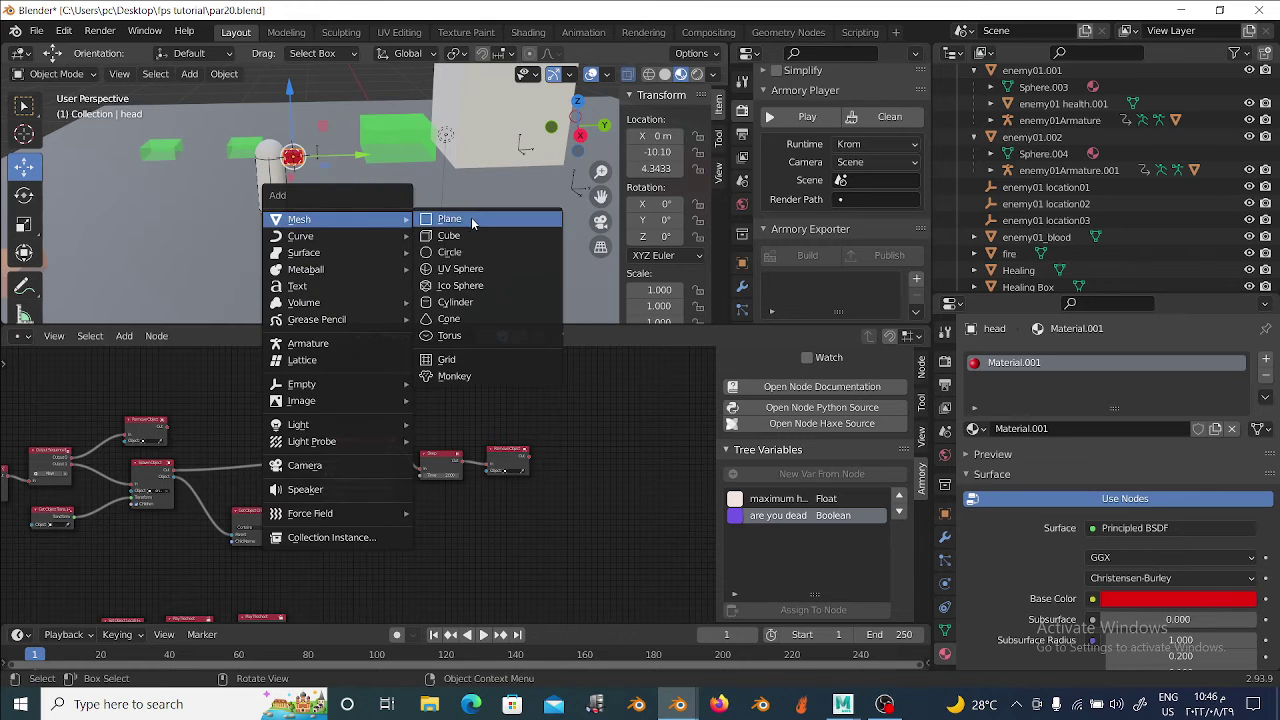
left_click(470, 234)
key("g")
key("y")
left_click(505, 175)
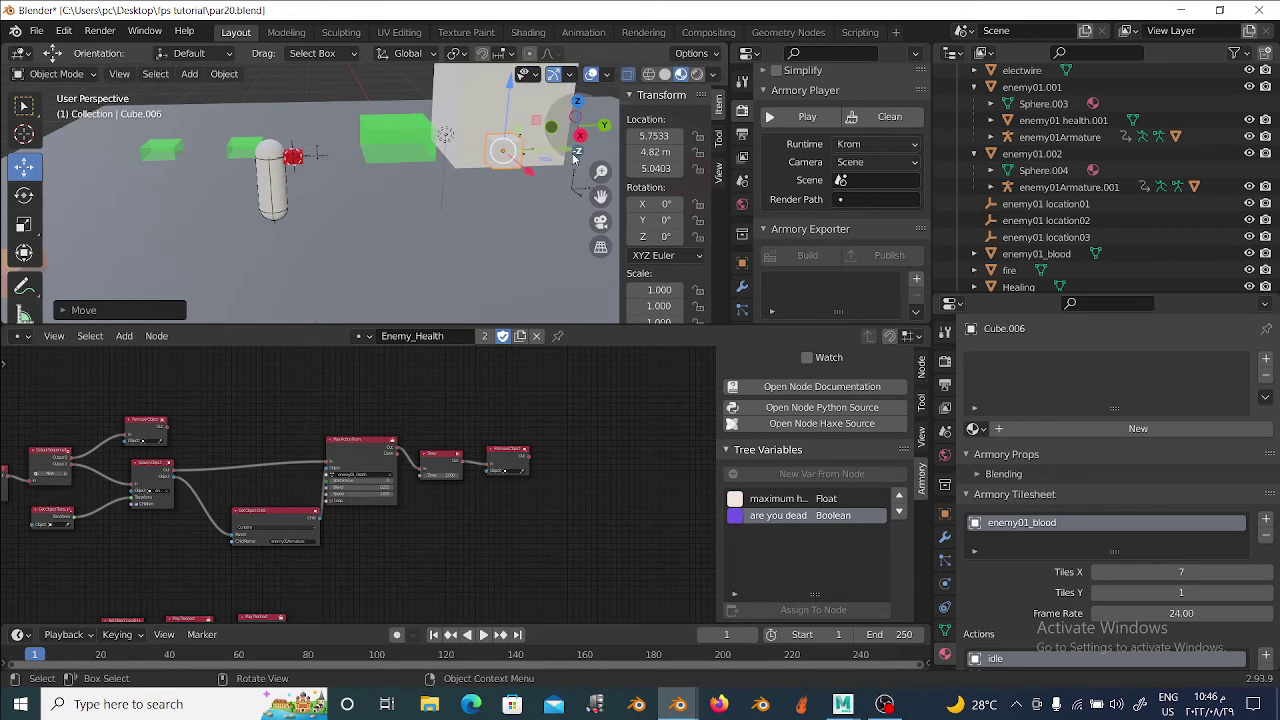
key("s")
left_click(511, 182)
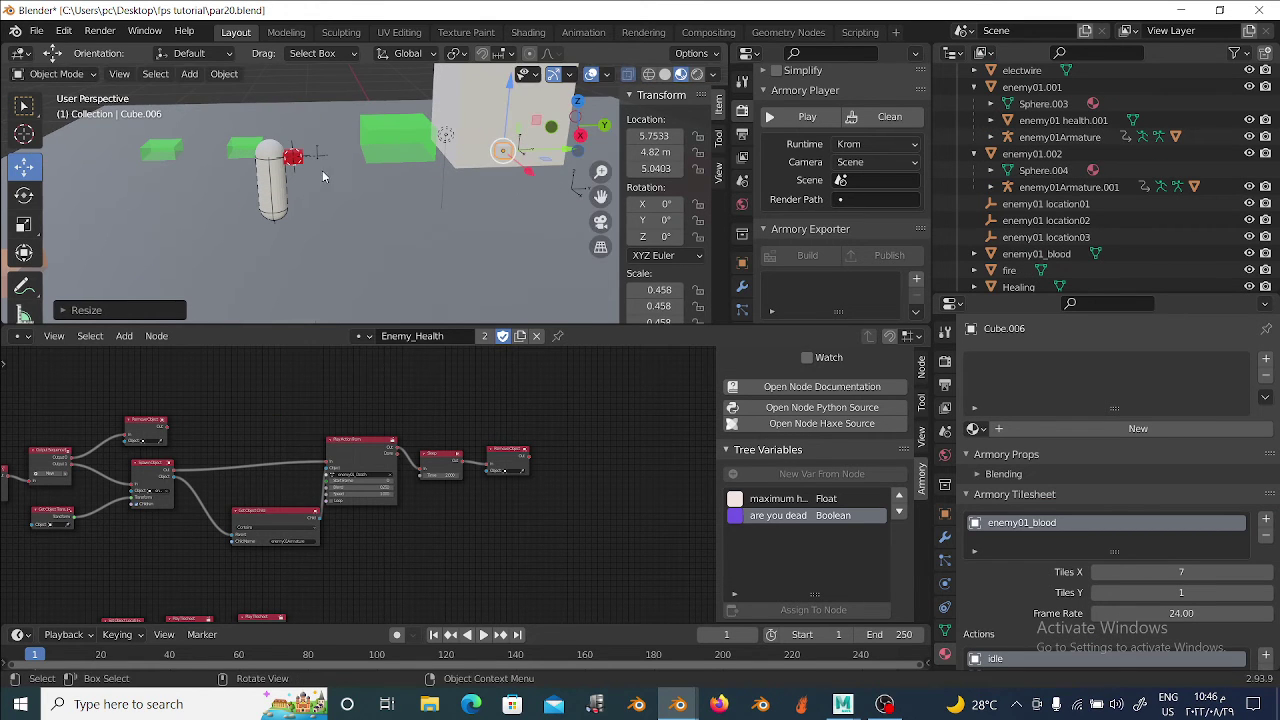
left_click(295, 158)
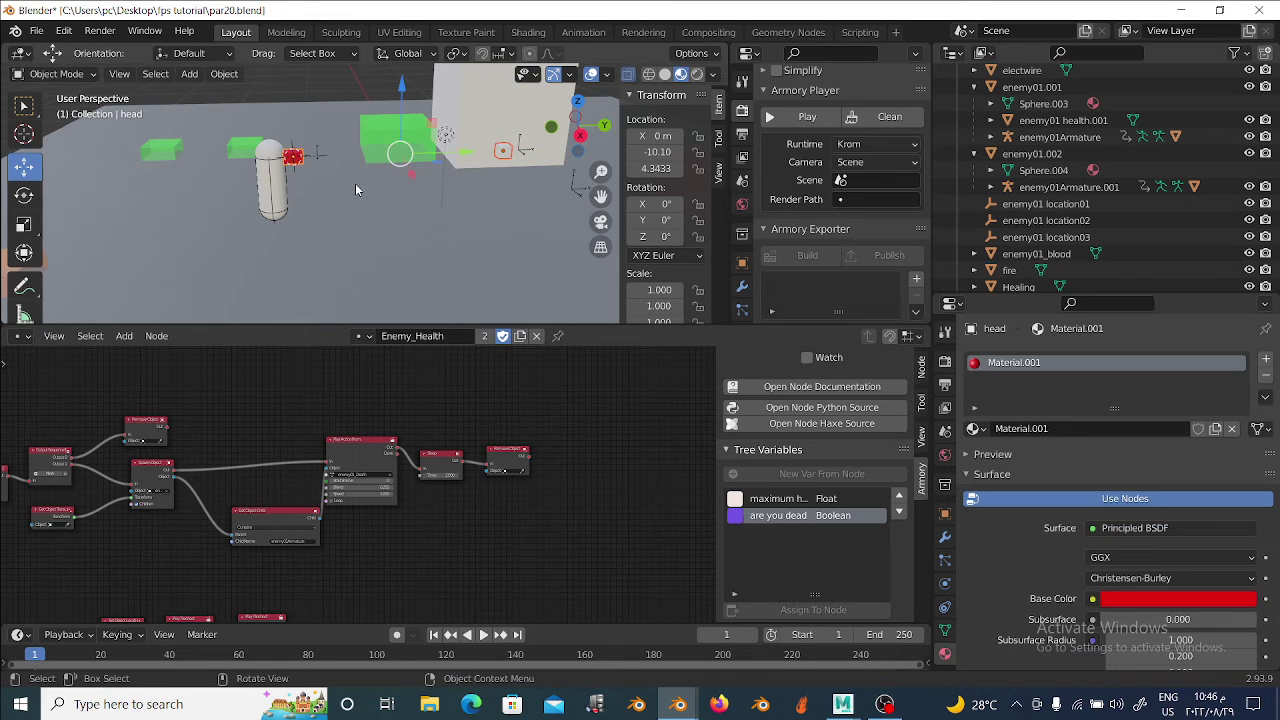
key("ctrl+p")
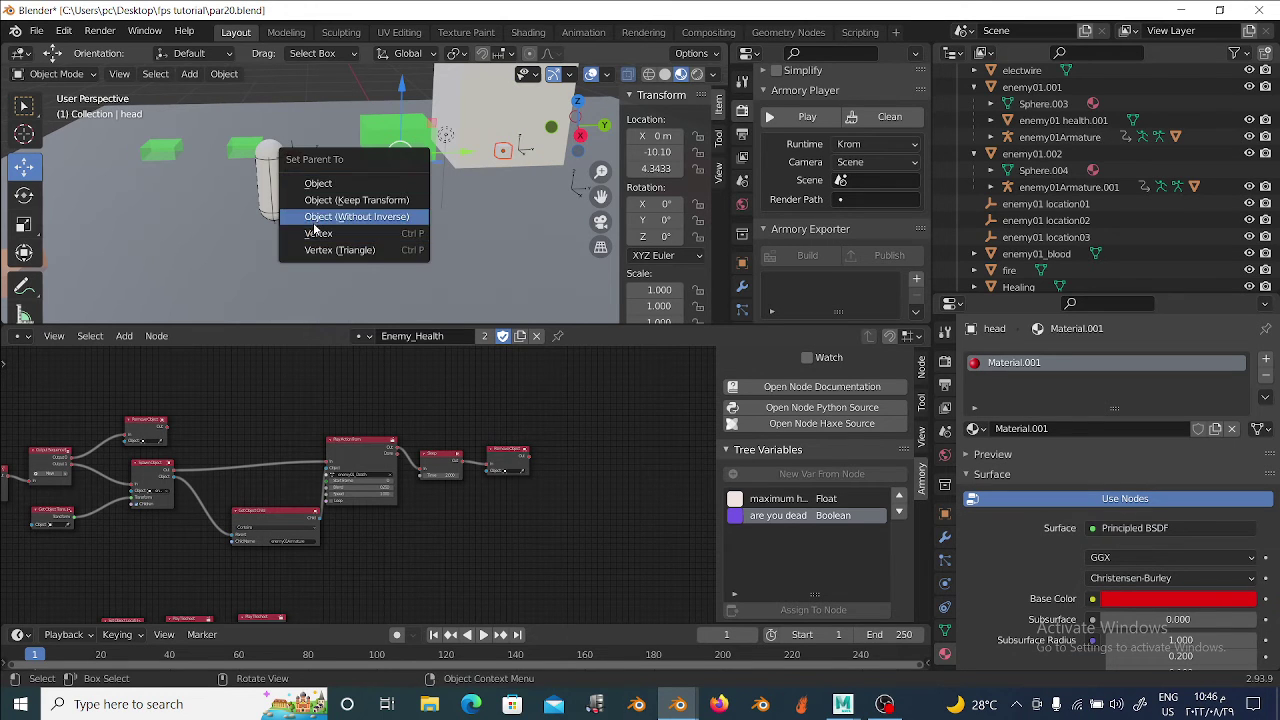
left_click(320, 185)
left_click(289, 193)
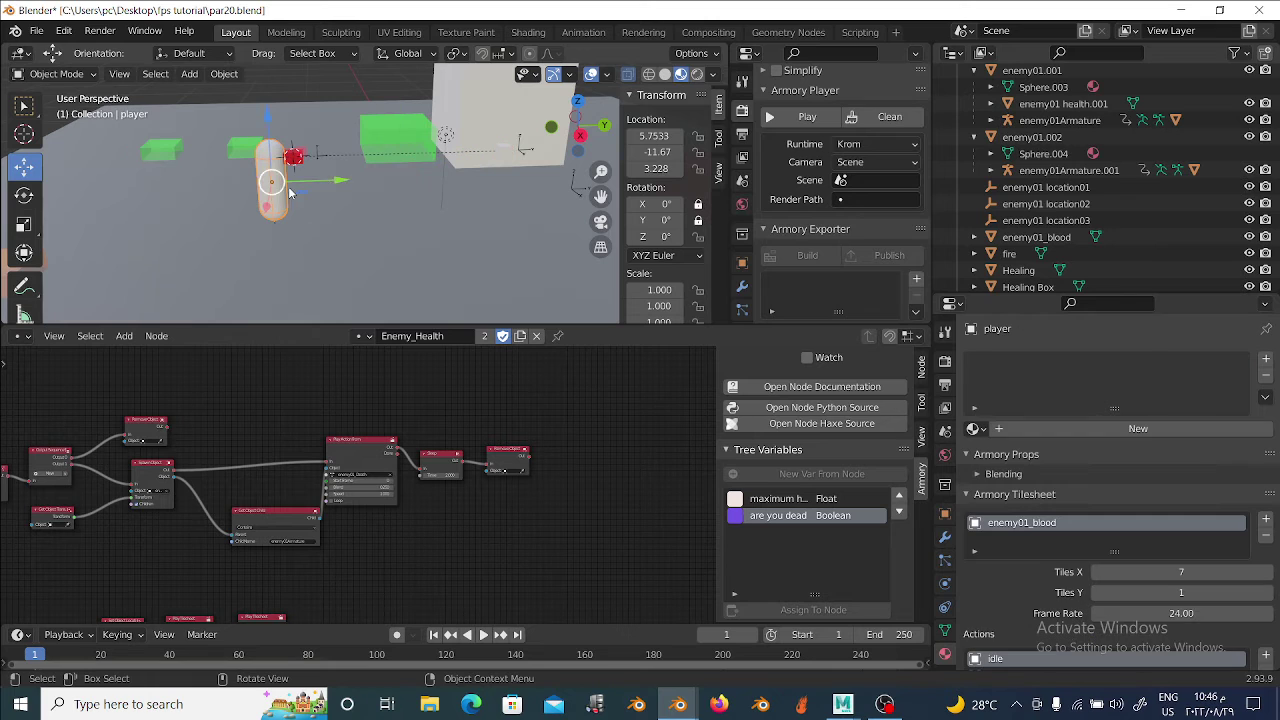
left_click(295, 160)
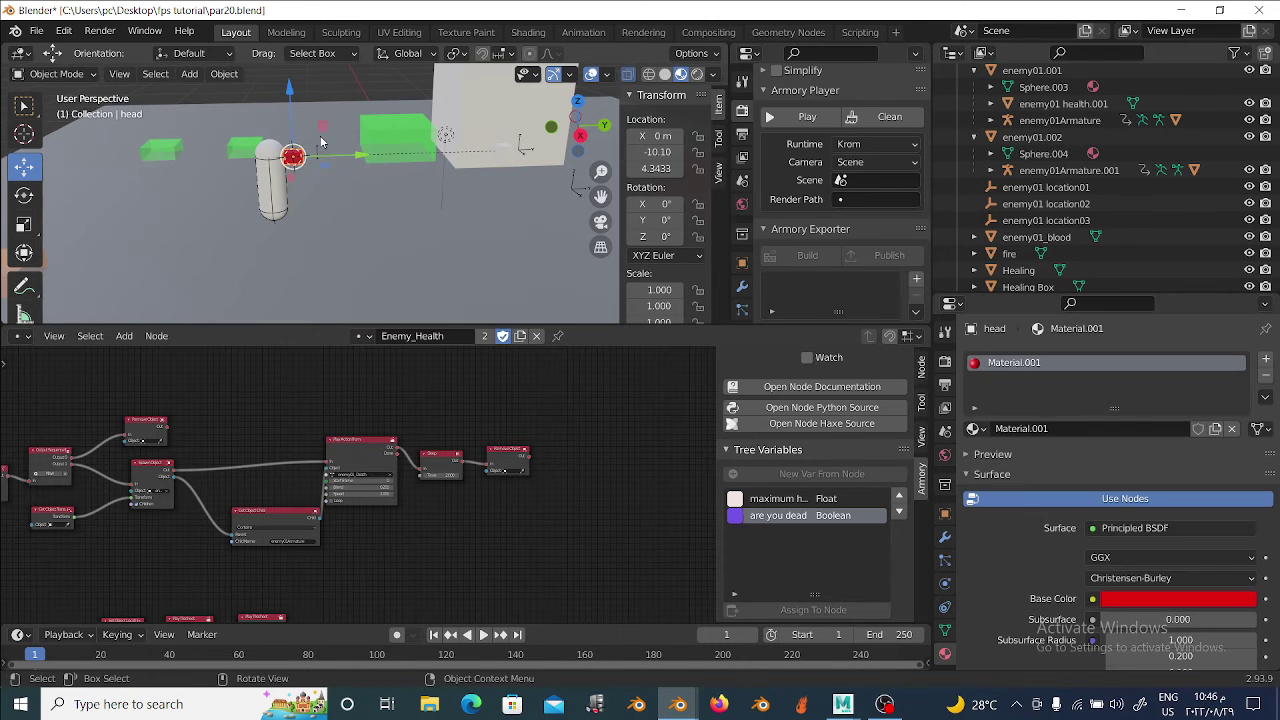
key("g")
right_click(326, 97)
mouse_move(343, 173)
middle_mouse_down()
mouse_move(414, 205)
mouse_move(422, 188)
middle_mouse_up()
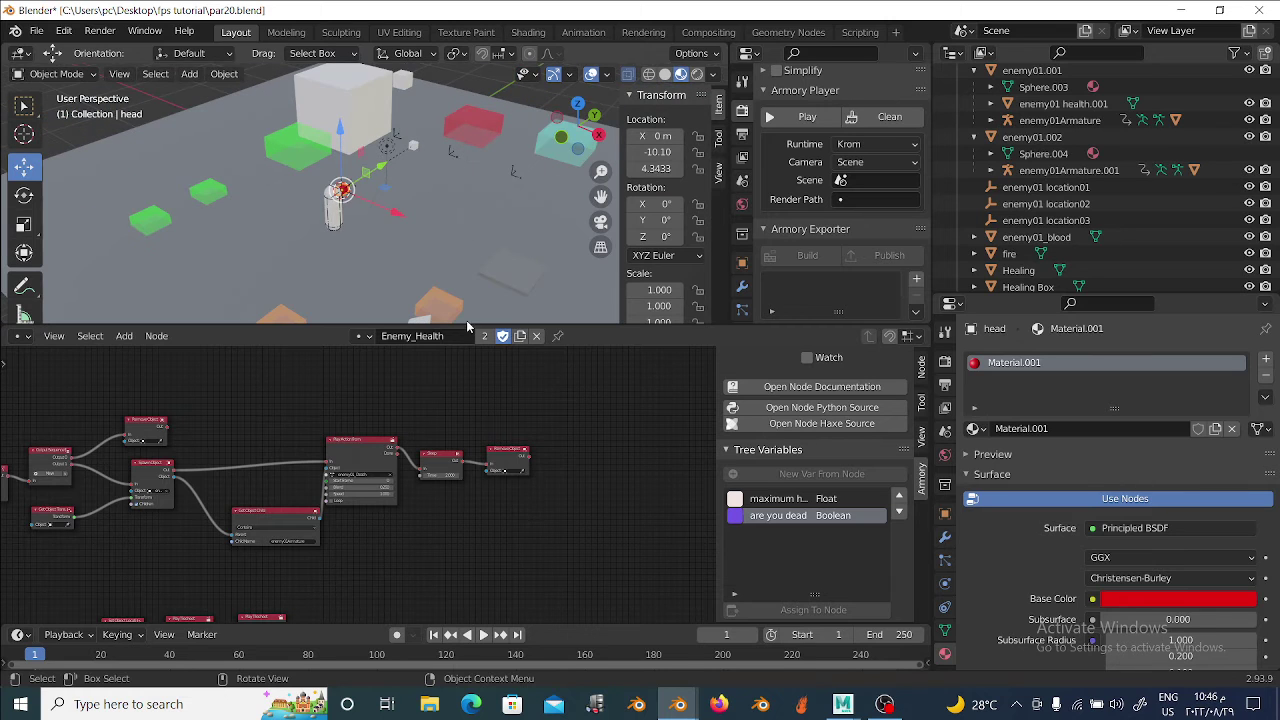
Enlarge the node editor and load the Bullet logic tree to view its nodes.
left_click_drag(467, 326, 467, 296)
scroll(424, 435, "down", 3)
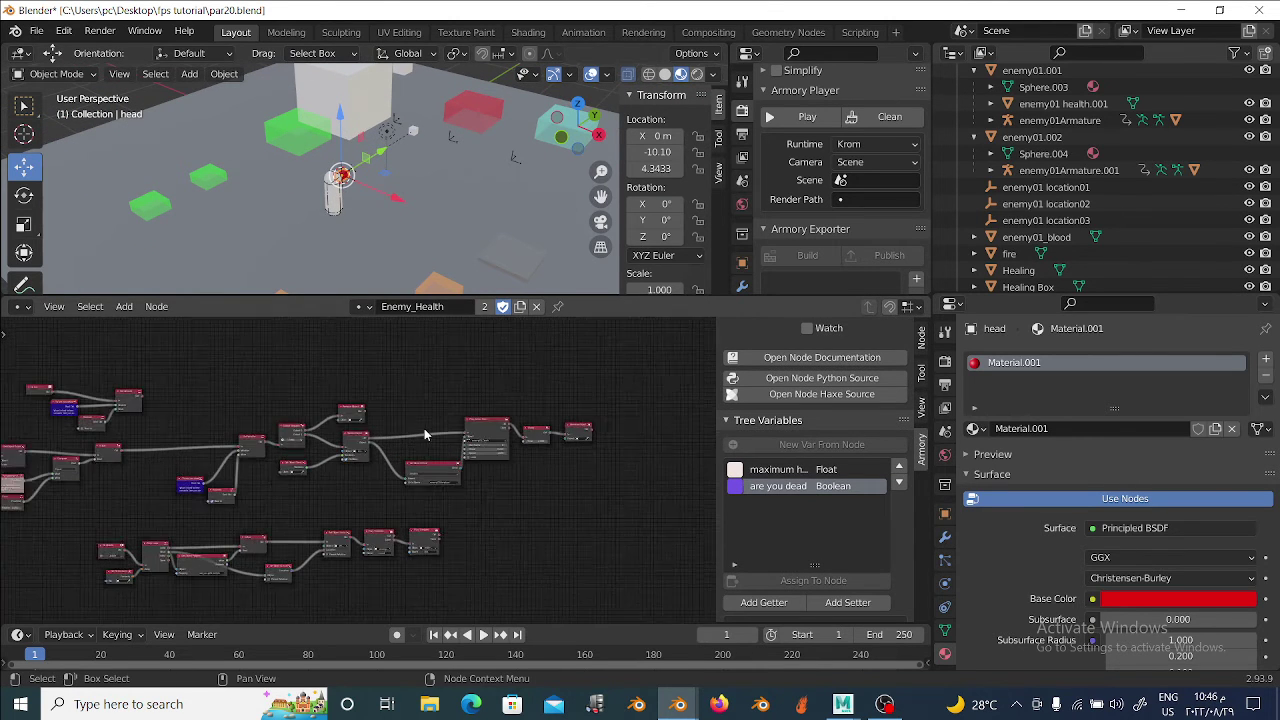
scroll(424, 435, "up", 1)
left_click(362, 306)
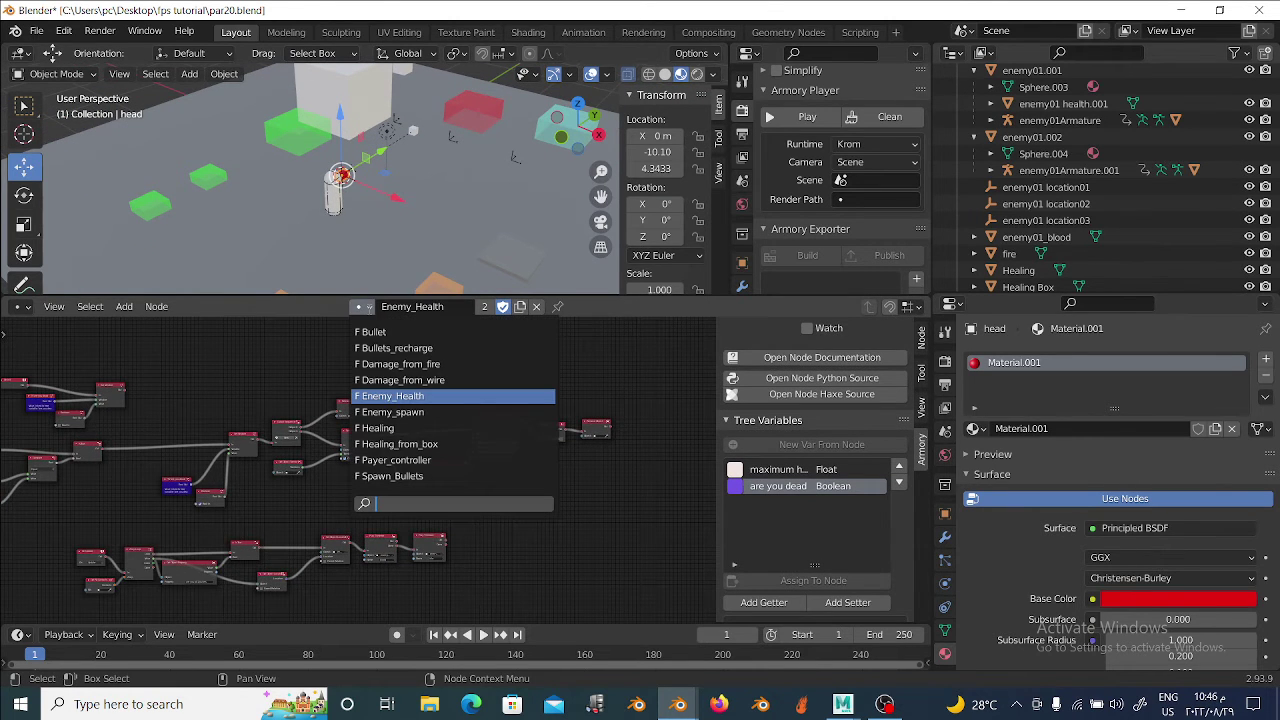
left_click(370, 331)
scroll(366, 416, "up", 2)
scroll(366, 416, "up", 1)
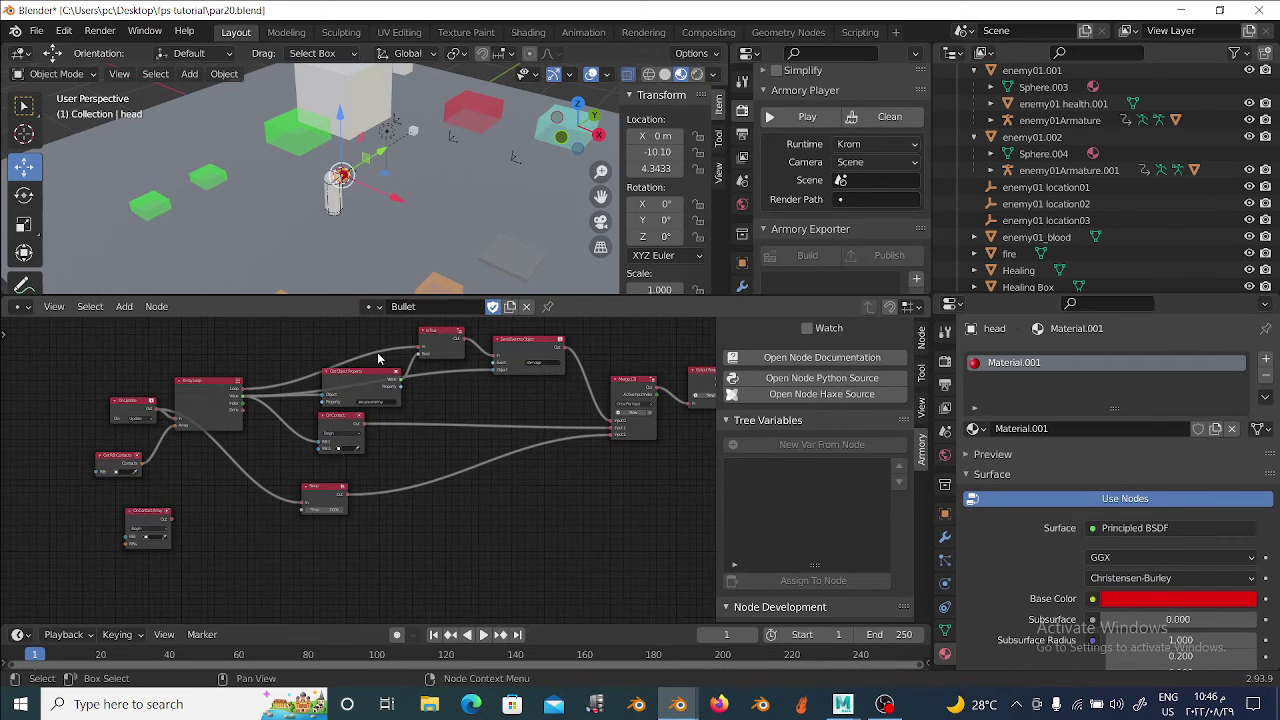
left_click(375, 308)
scroll(270, 488, "down", 3)
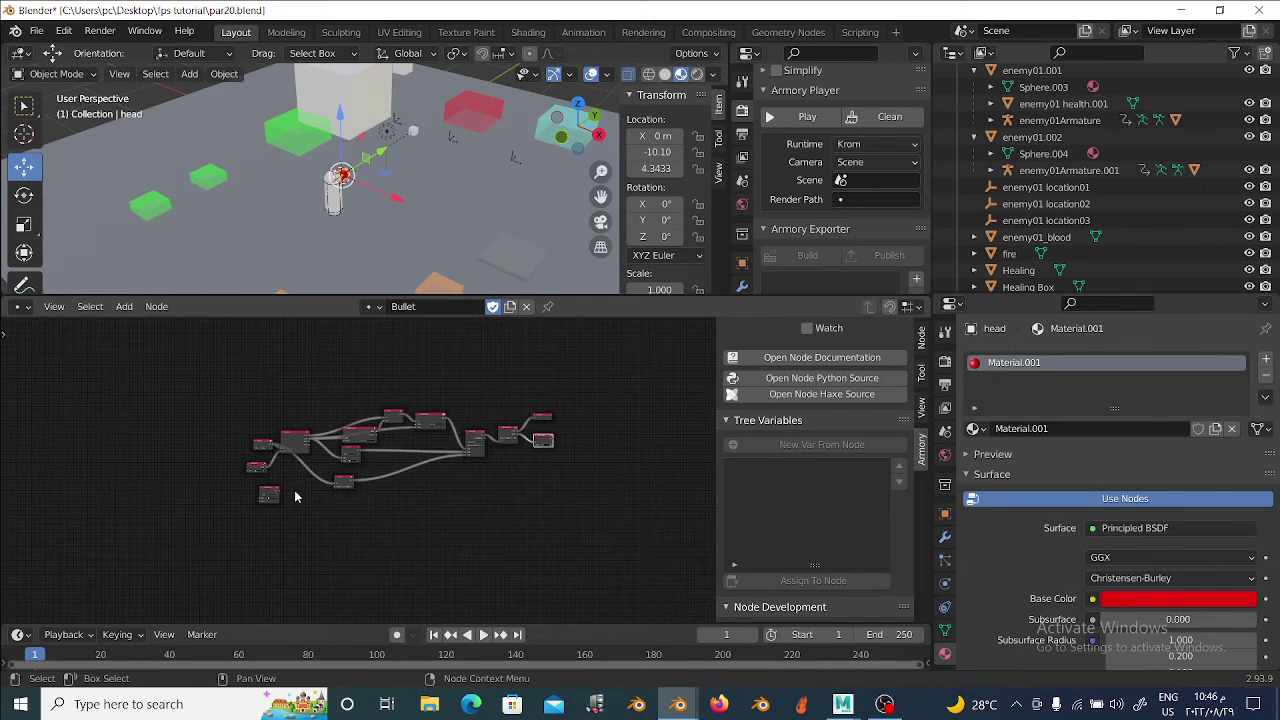
scroll(429, 428, "down", 2)
middle_click_drag(429, 428, 449, 486)
scroll(450, 502, "up", 4)
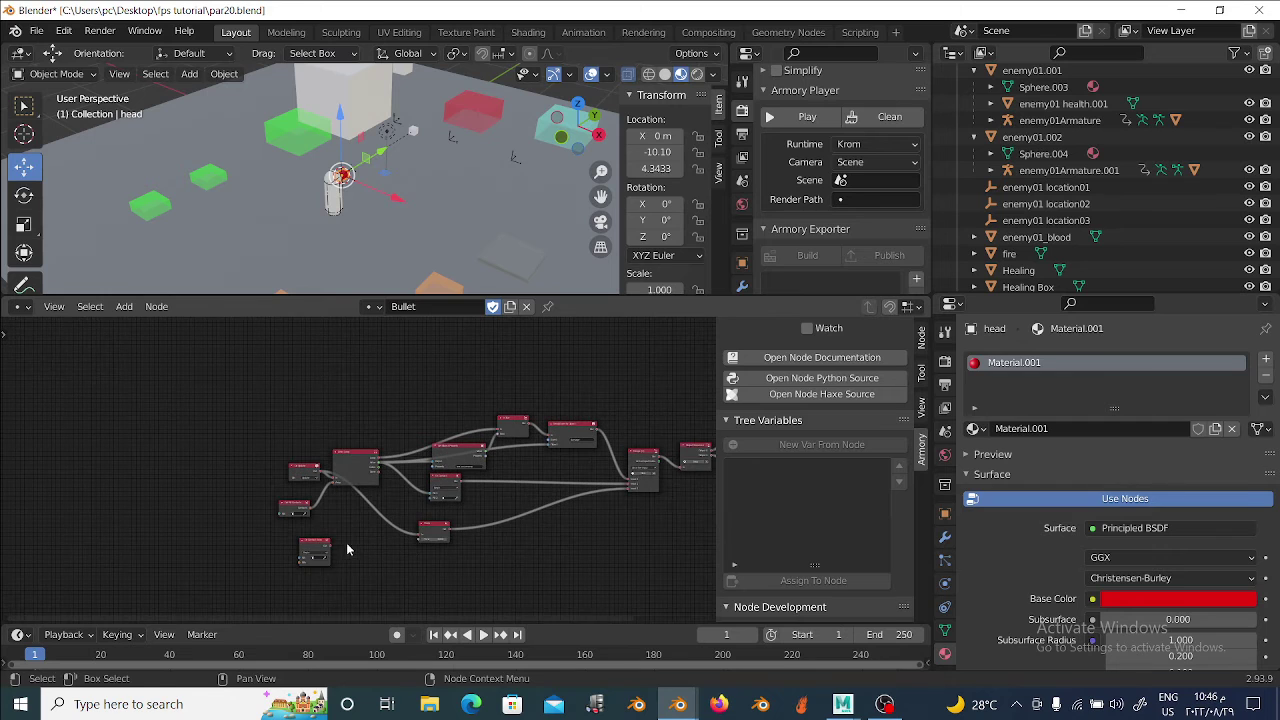
Switch the node editor to the Spawn_Bullets tree and frame its three node rows.
left_click(372, 307)
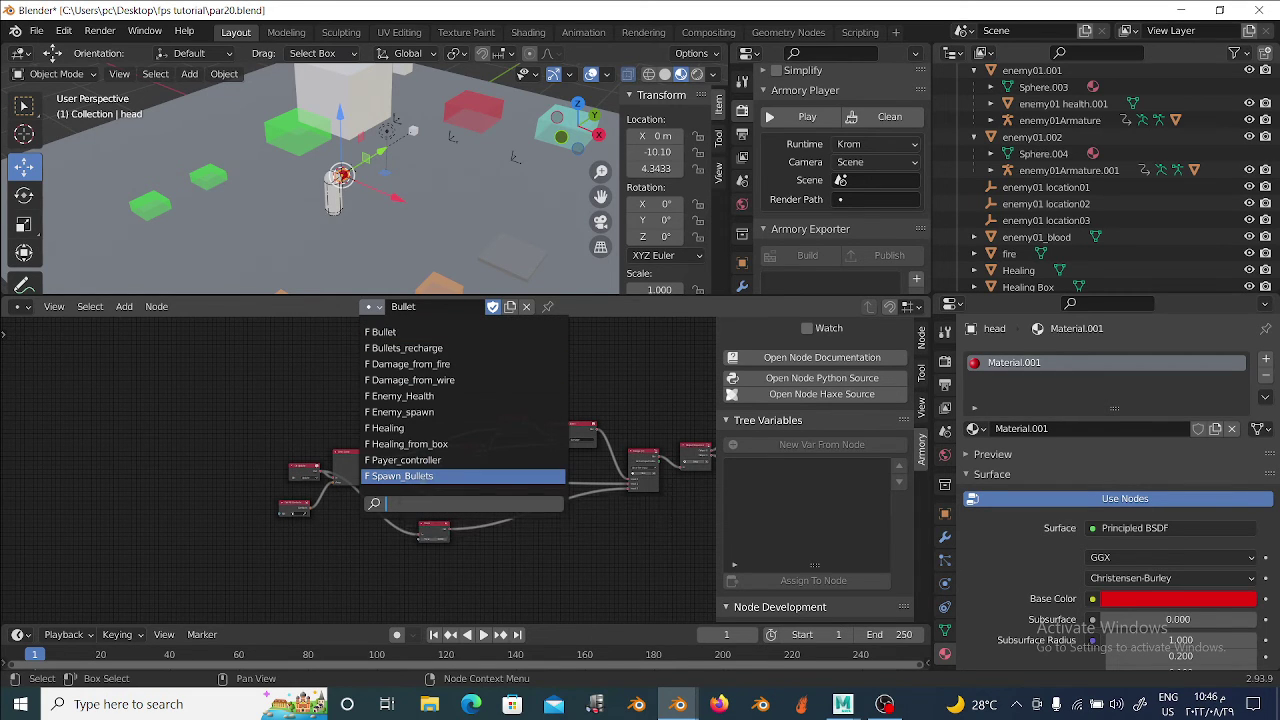
left_click(424, 472)
mouse_move(461, 510)
middle_mouse_down()
mouse_move(513, 552)
mouse_move(428, 577)
middle_mouse_up()
left_click_drag(114, 438, 612, 588)
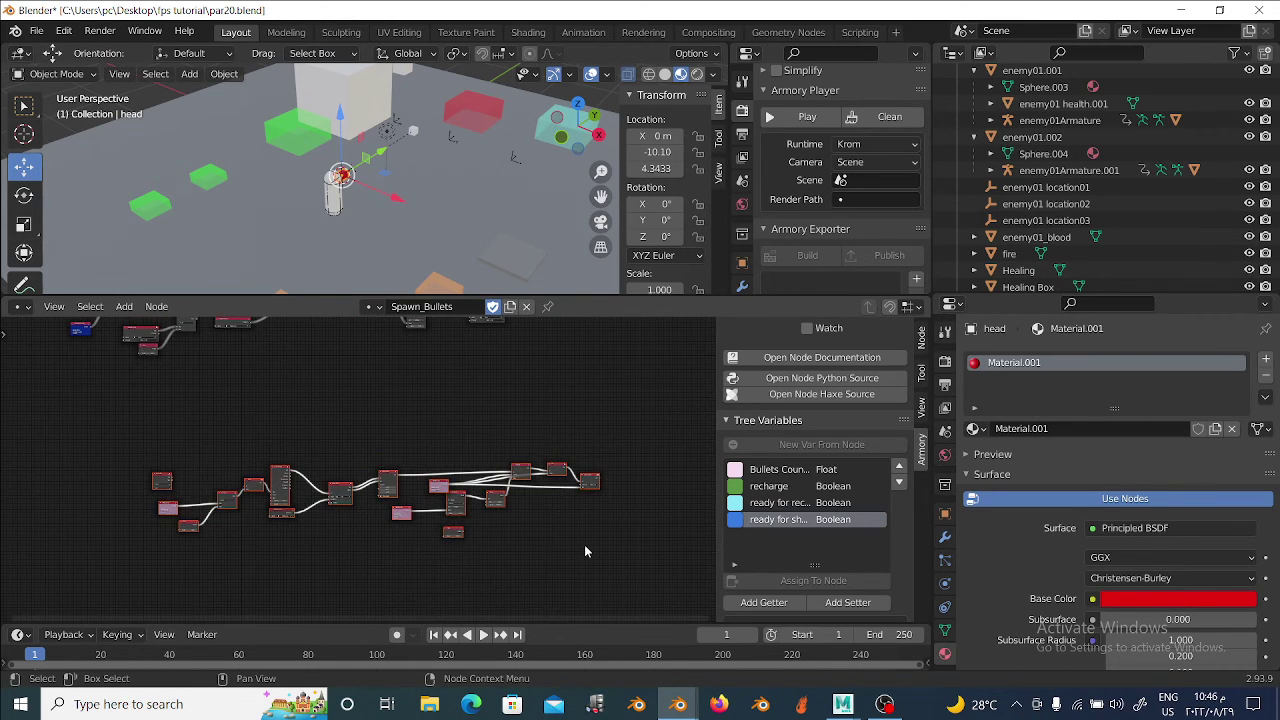
scroll(584, 551, "up", 2)
mouse_move(540, 416)
middle_mouse_down()
mouse_move(367, 503)
mouse_move(288, 448)
middle_mouse_up()
Check the Mouse Left node's event options unchanged, then view the Timer and Spawn Object nodes.
scroll(288, 448, "up", 2)
scroll(132, 518, "up", 3)
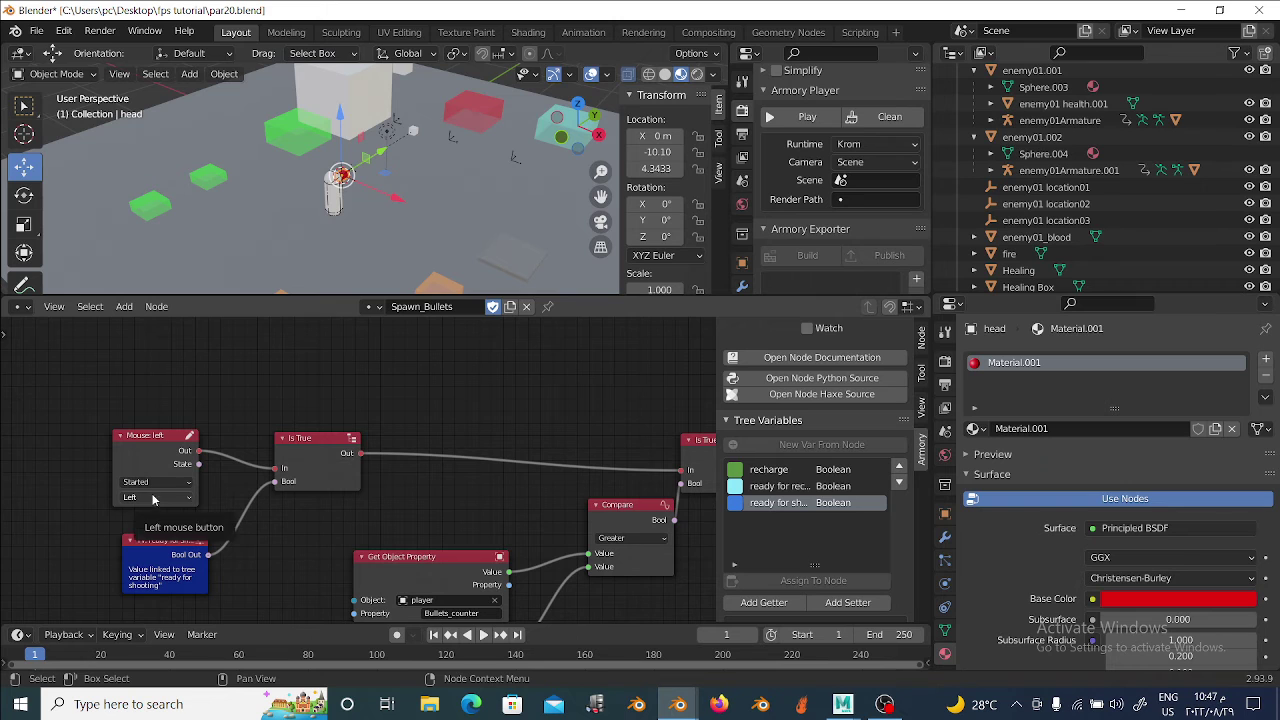
left_click(152, 484)
left_click(149, 510)
middle_click_drag(700, 478, 366, 490)
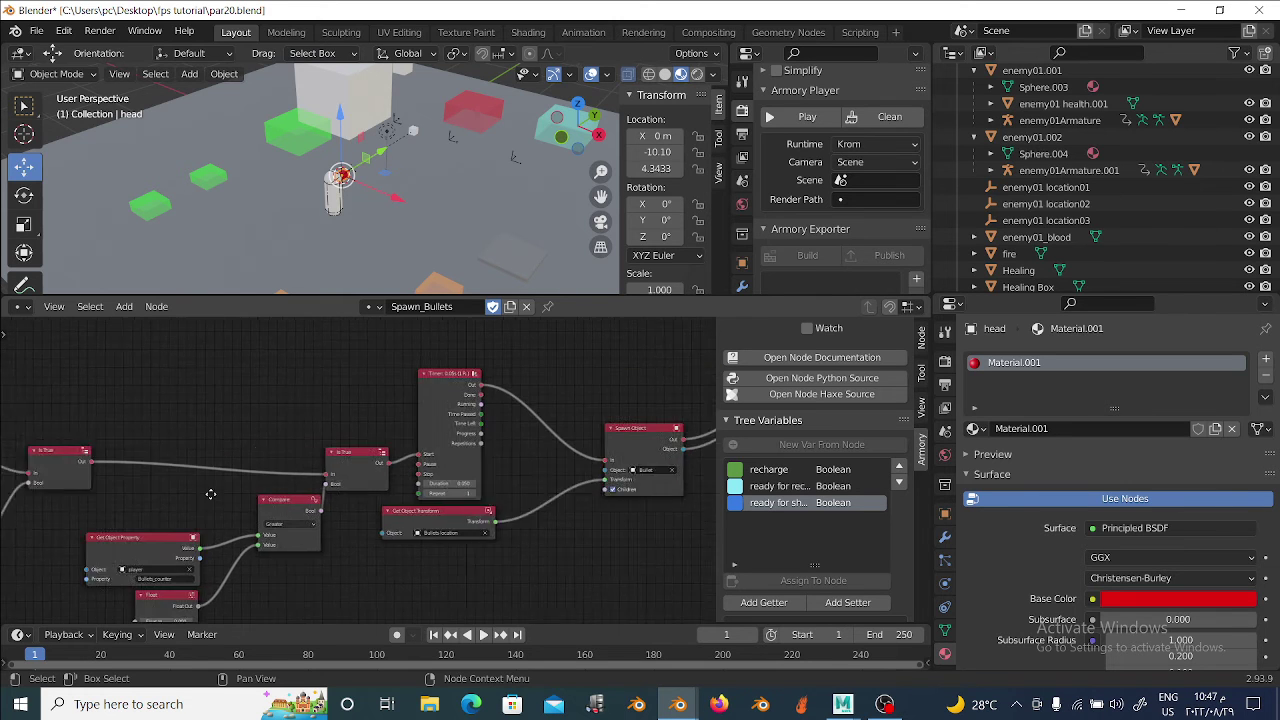
scroll(366, 490, "down", 2)
scroll(366, 490, "down", 1)
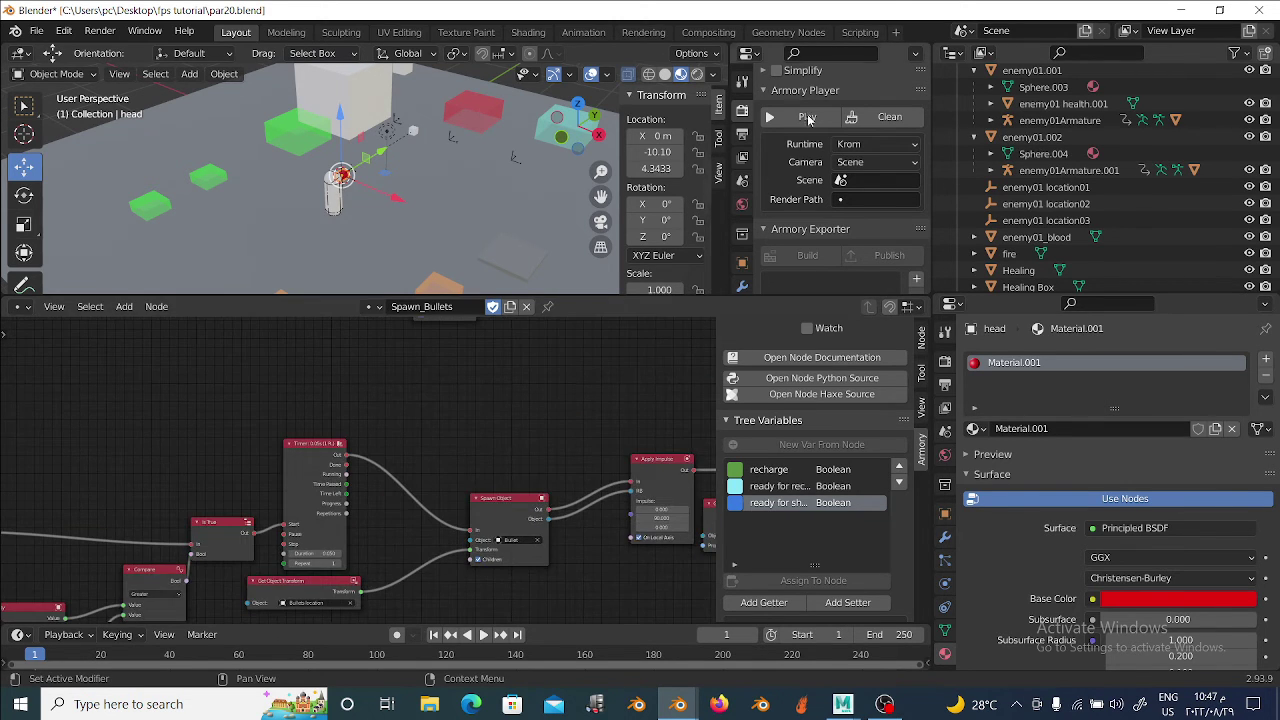
left_click(905, 121)
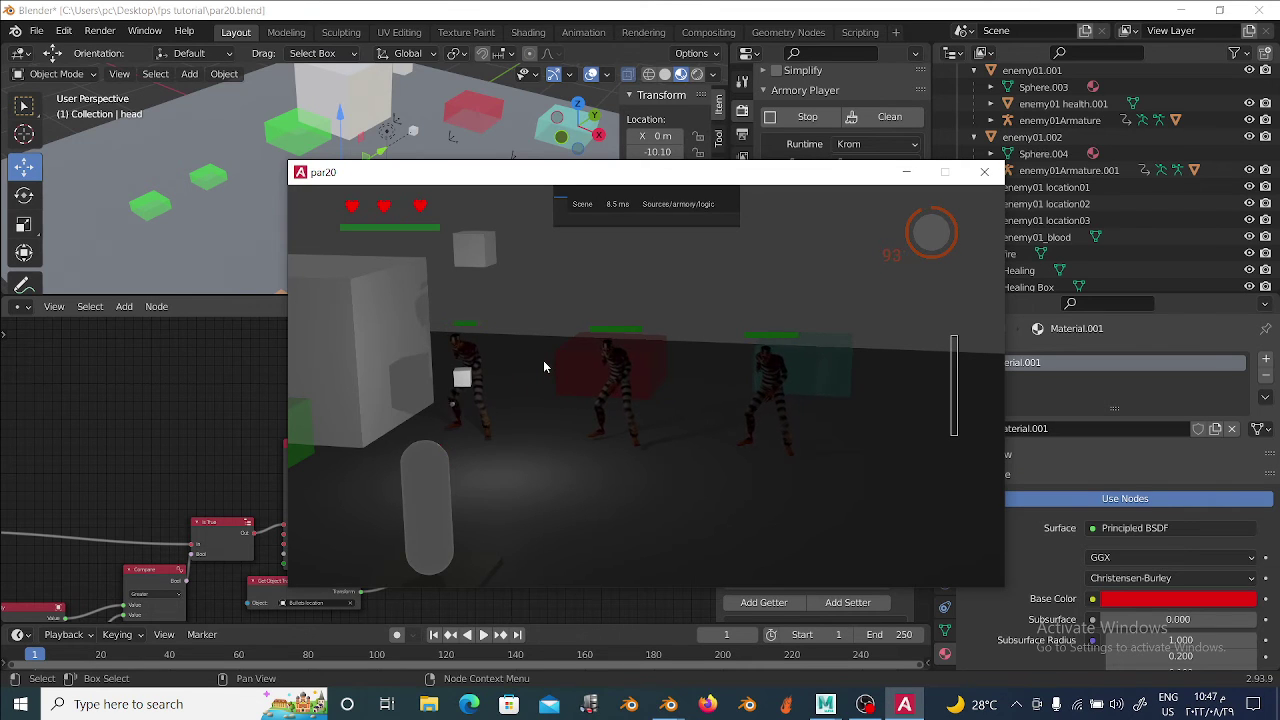
left_click(543, 367)
left_click(543, 367)
left_click(560, 365)
left_click(560, 365)
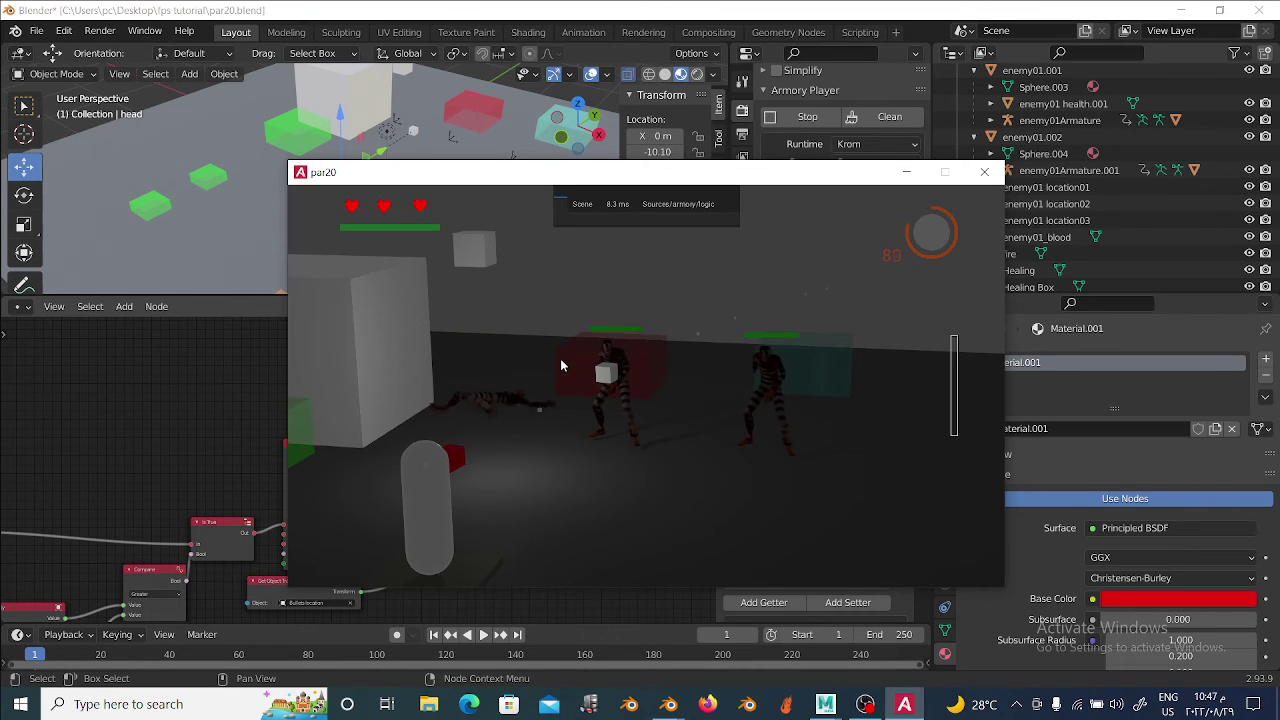
left_click(560, 366)
left_click(560, 366)
left_click(560, 366)
left_click(559, 366)
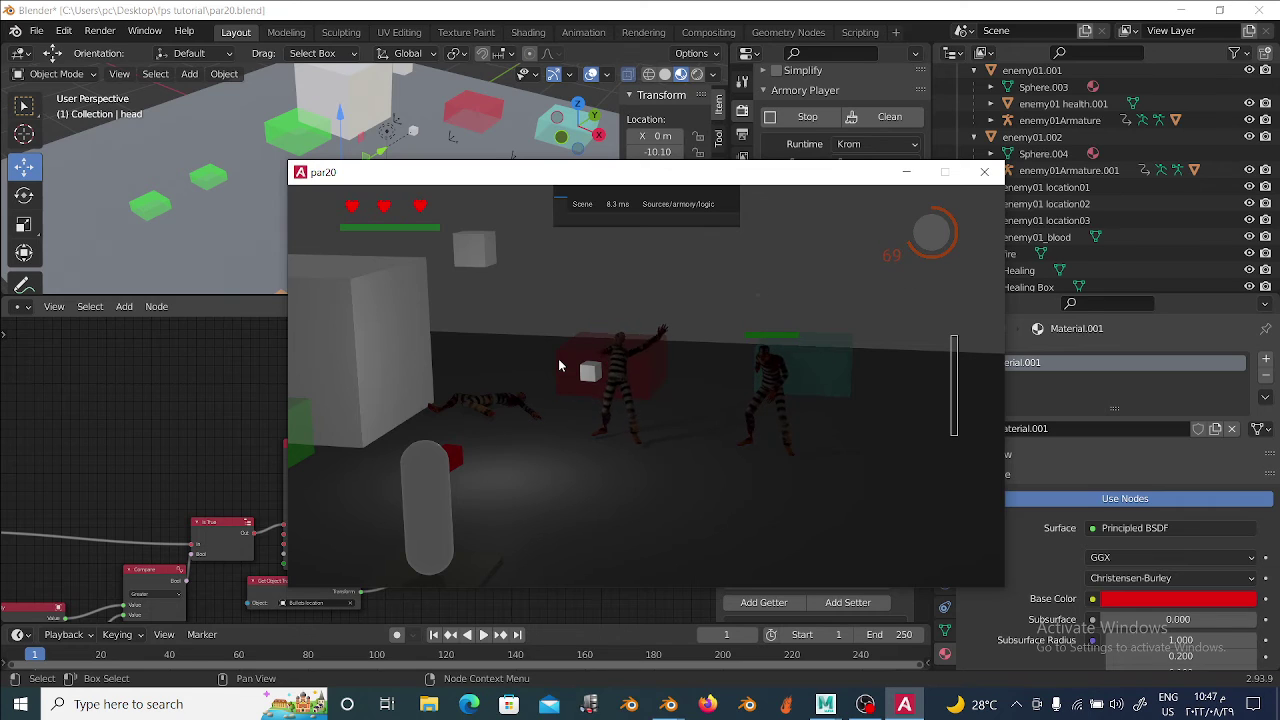
left_click(560, 366)
left_click(568, 362)
left_click(576, 358)
left_click(582, 360)
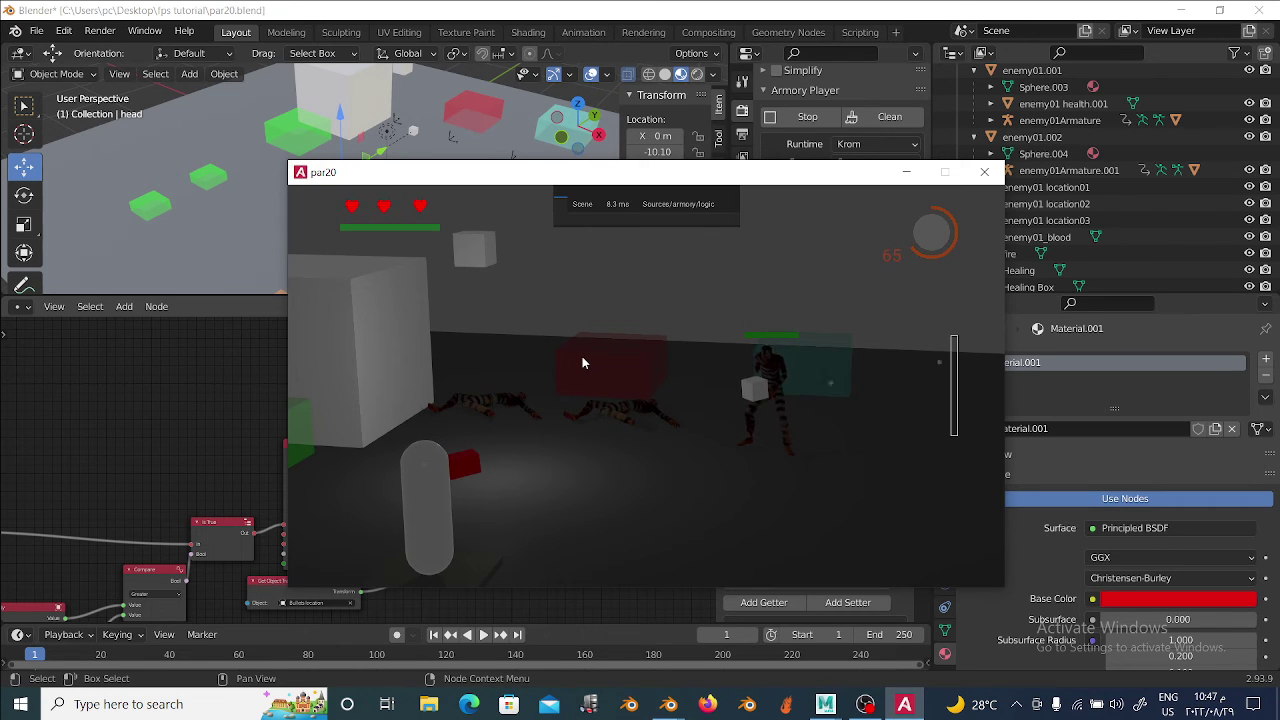
left_click(582, 356)
left_click(581, 355)
left_click(581, 355)
left_click(580, 356)
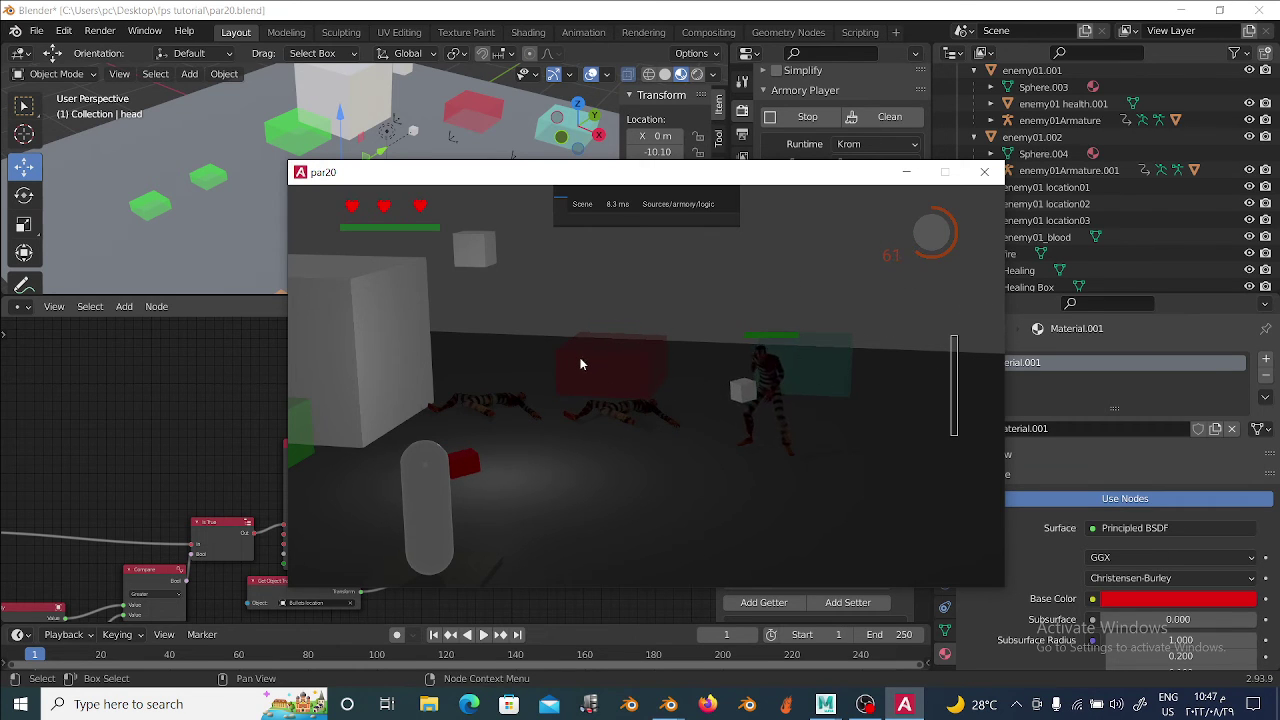
left_click(580, 357)
left_click(578, 356)
left_click(578, 356)
left_click(577, 356)
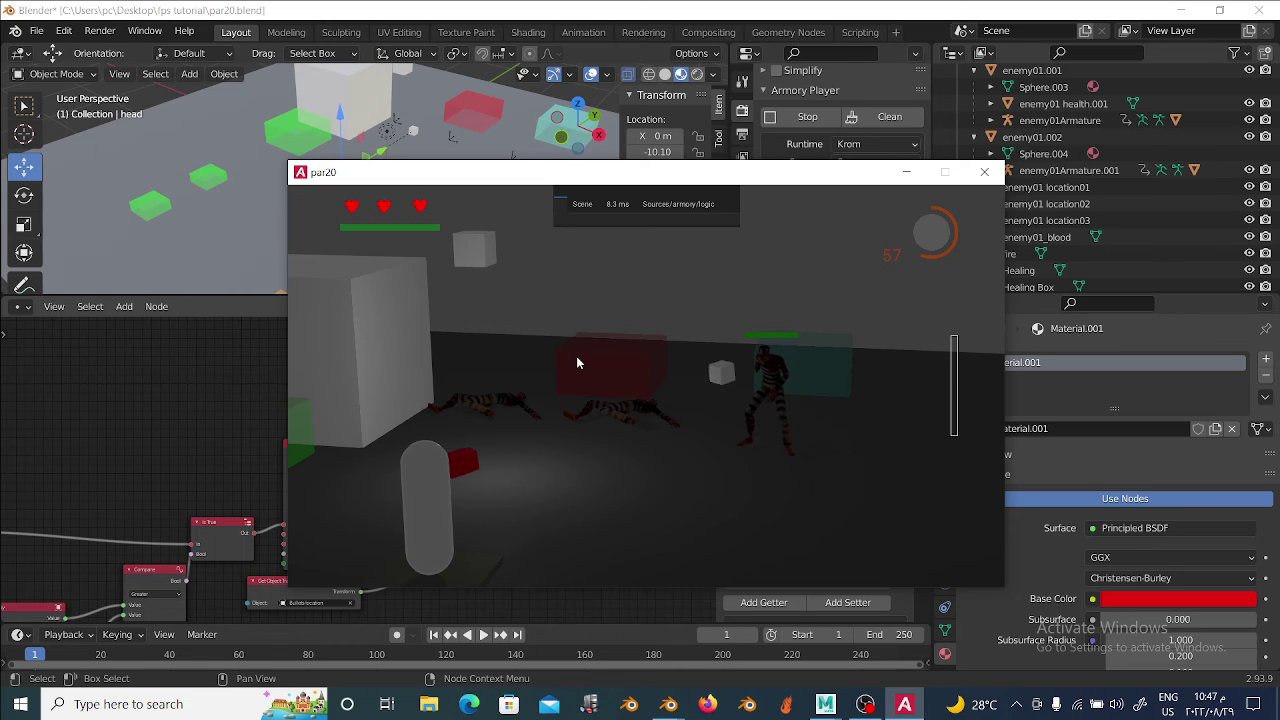
left_click(577, 356)
left_click(576, 358)
left_click(576, 358)
left_click(572, 358)
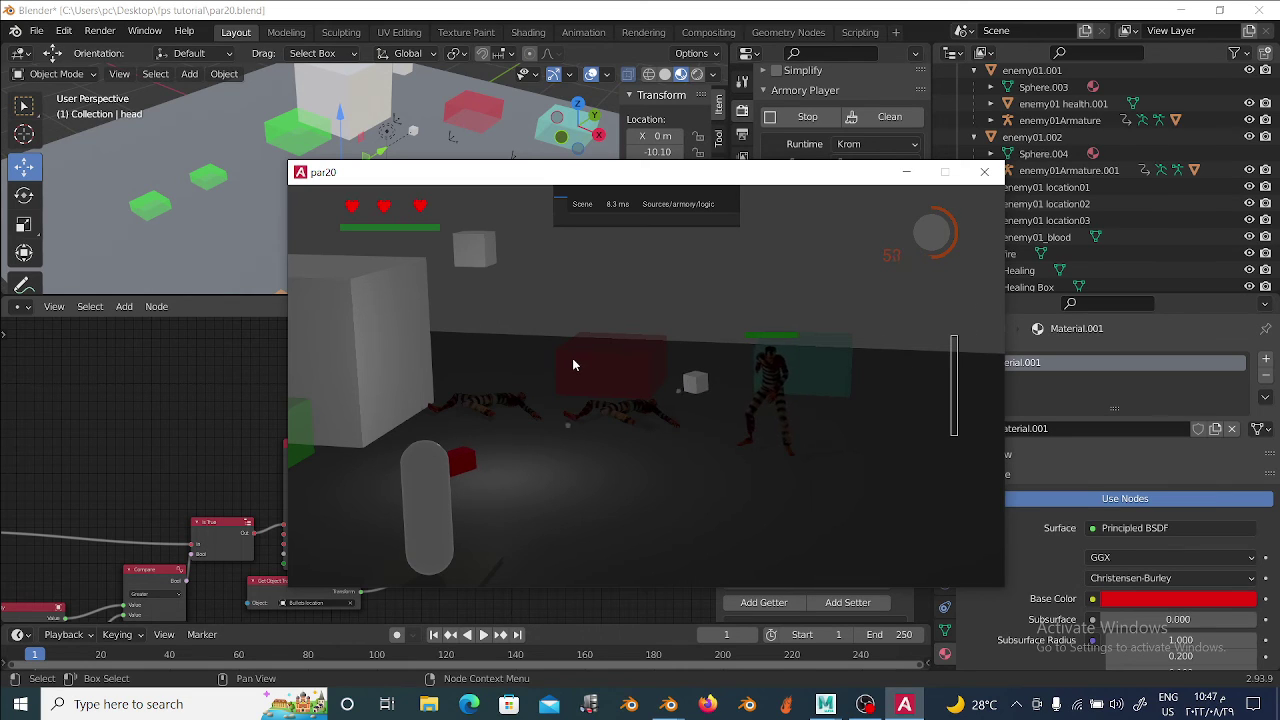
left_click(574, 358)
left_click(576, 356)
left_click(575, 357)
left_click(574, 358)
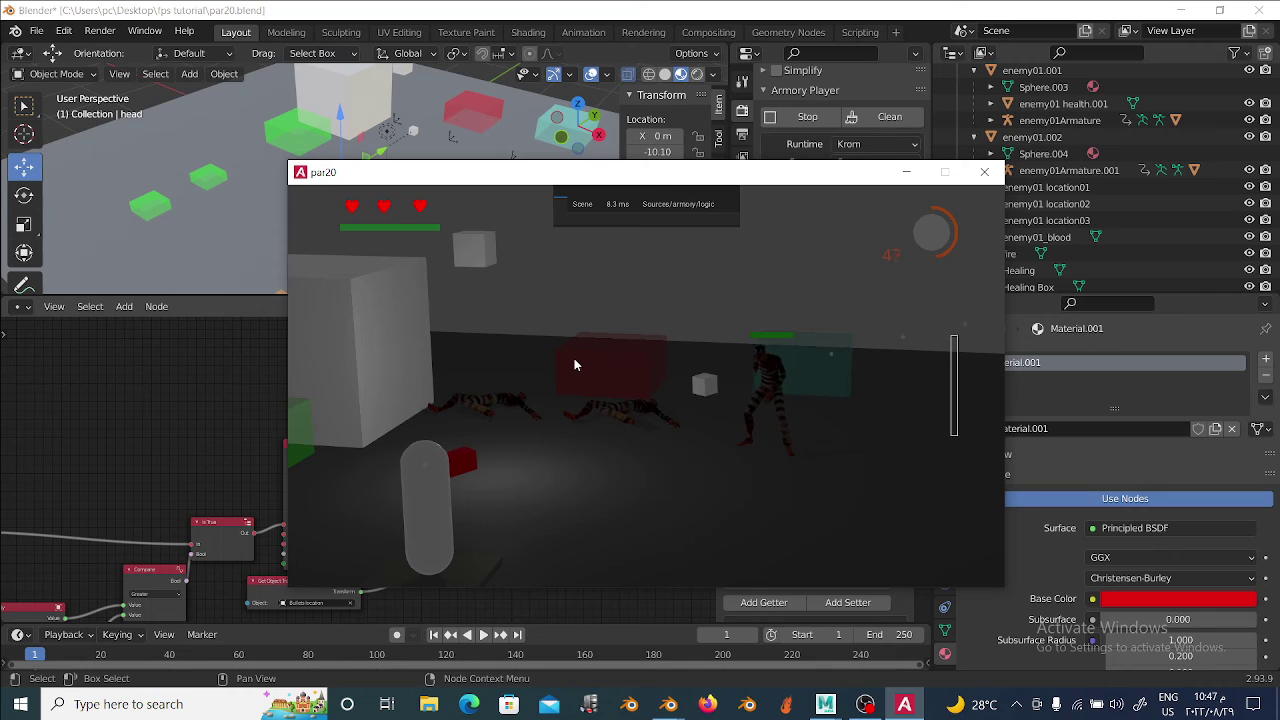
left_click(574, 365)
left_click(574, 365)
left_click(572, 366)
left_click(571, 366)
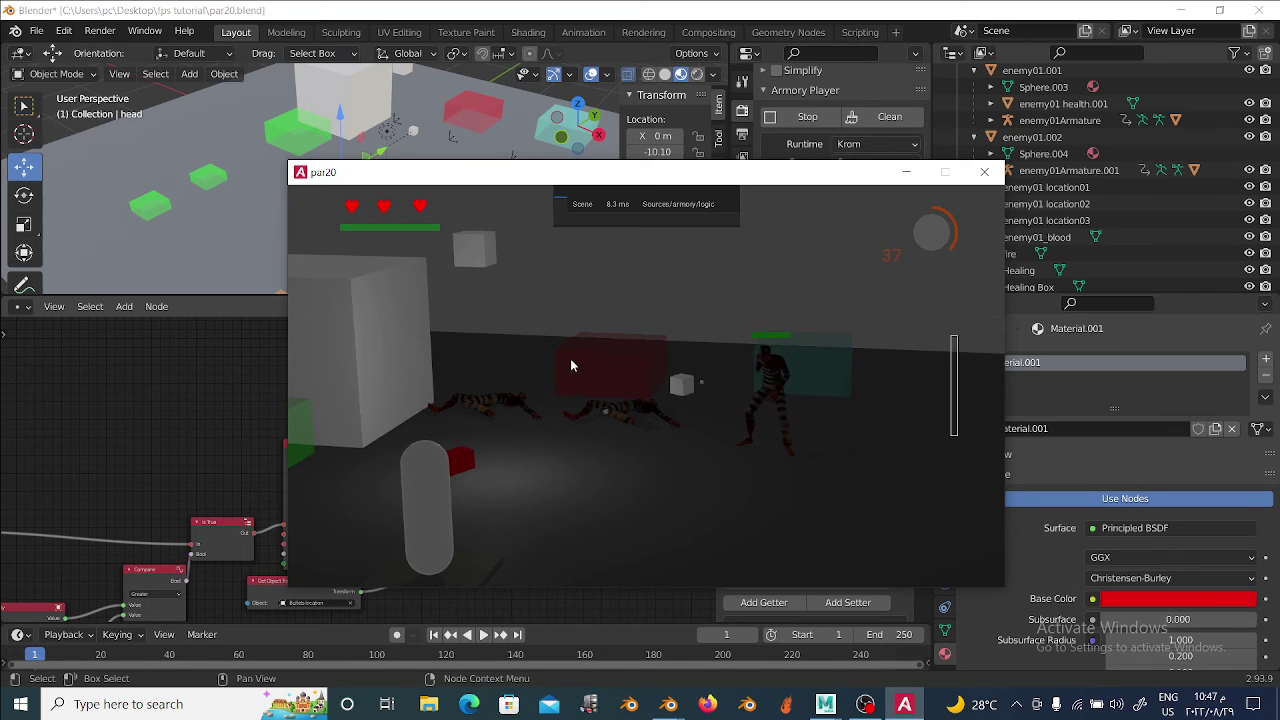
left_click(571, 365)
left_click(571, 365)
left_click(571, 365)
left_click(571, 365)
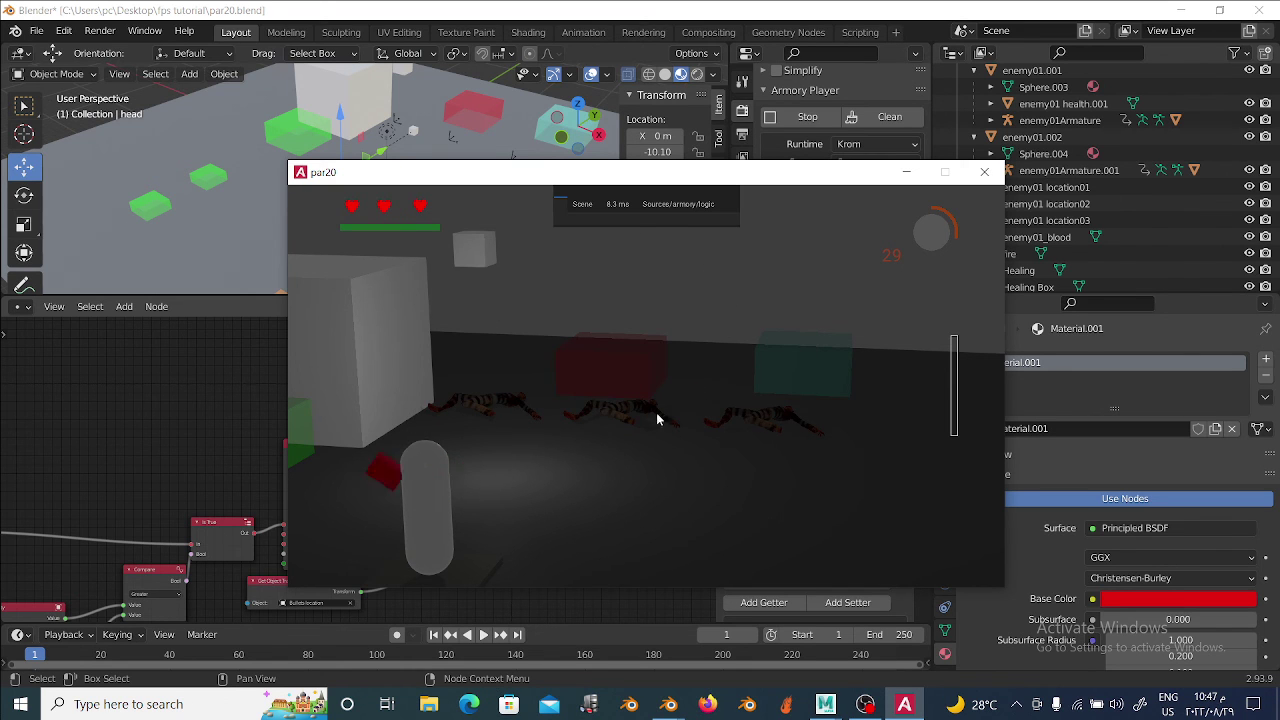
left_click(985, 174)
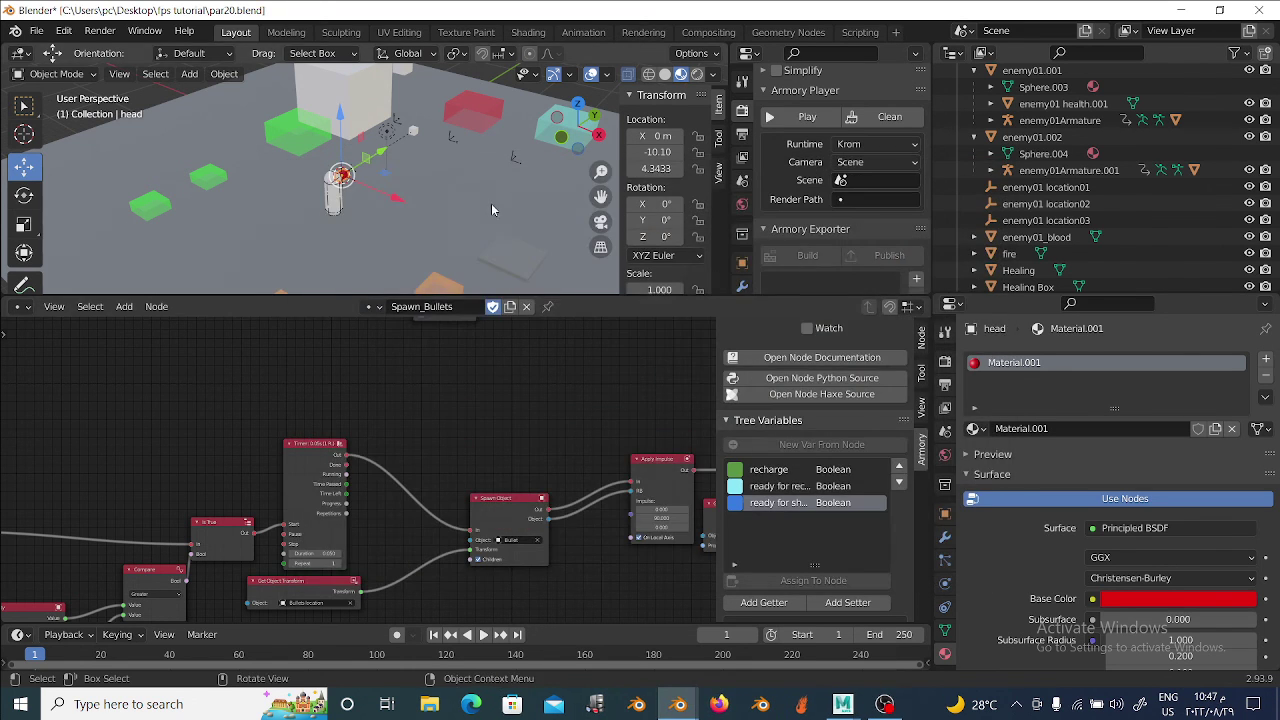
Drag the viewport/node editor border down to enlarge the 3D viewport, then reframe the nodes.
left_click_drag(460, 295, 471, 403)
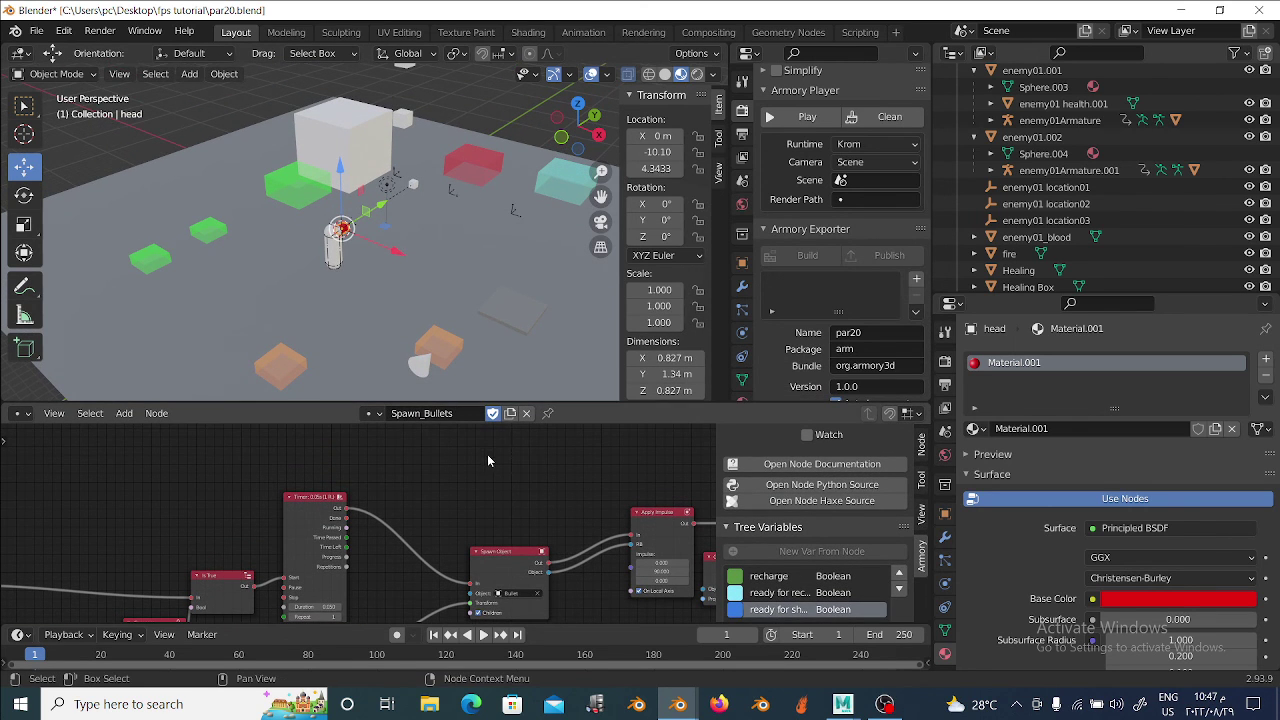
scroll(552, 506, "down", 2)
scroll(564, 527, "right", 5, "ctrl")
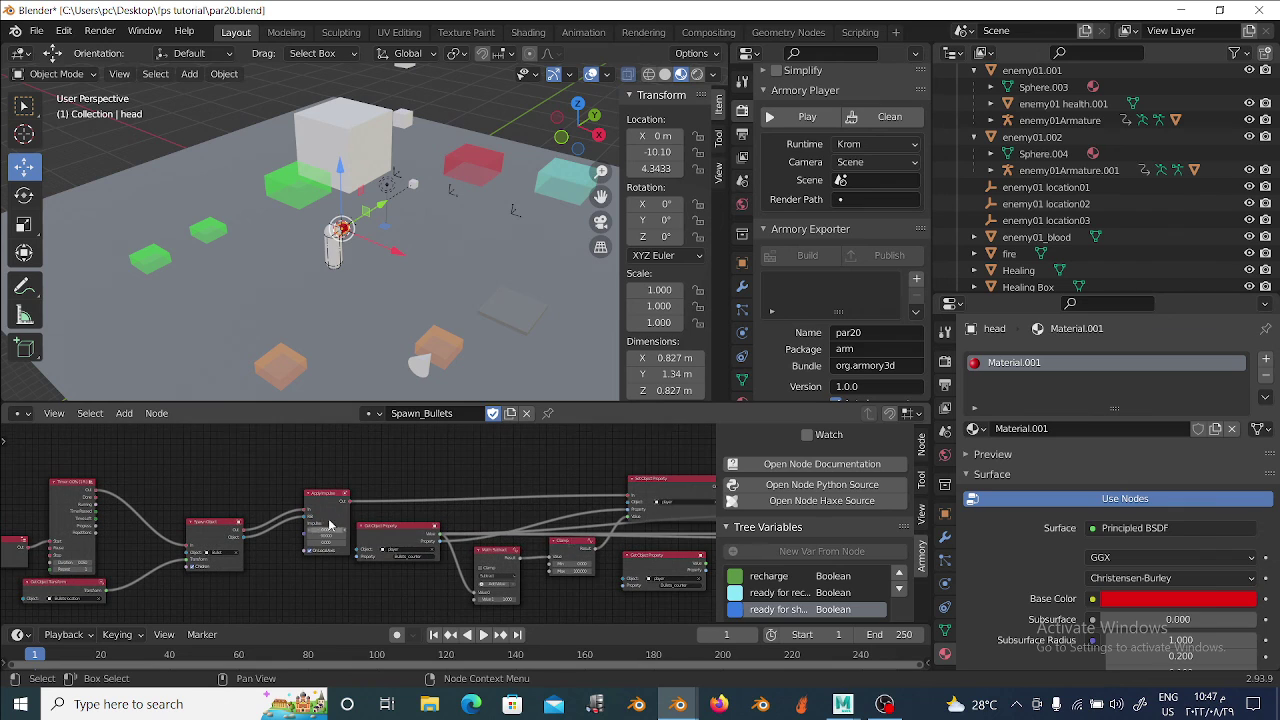